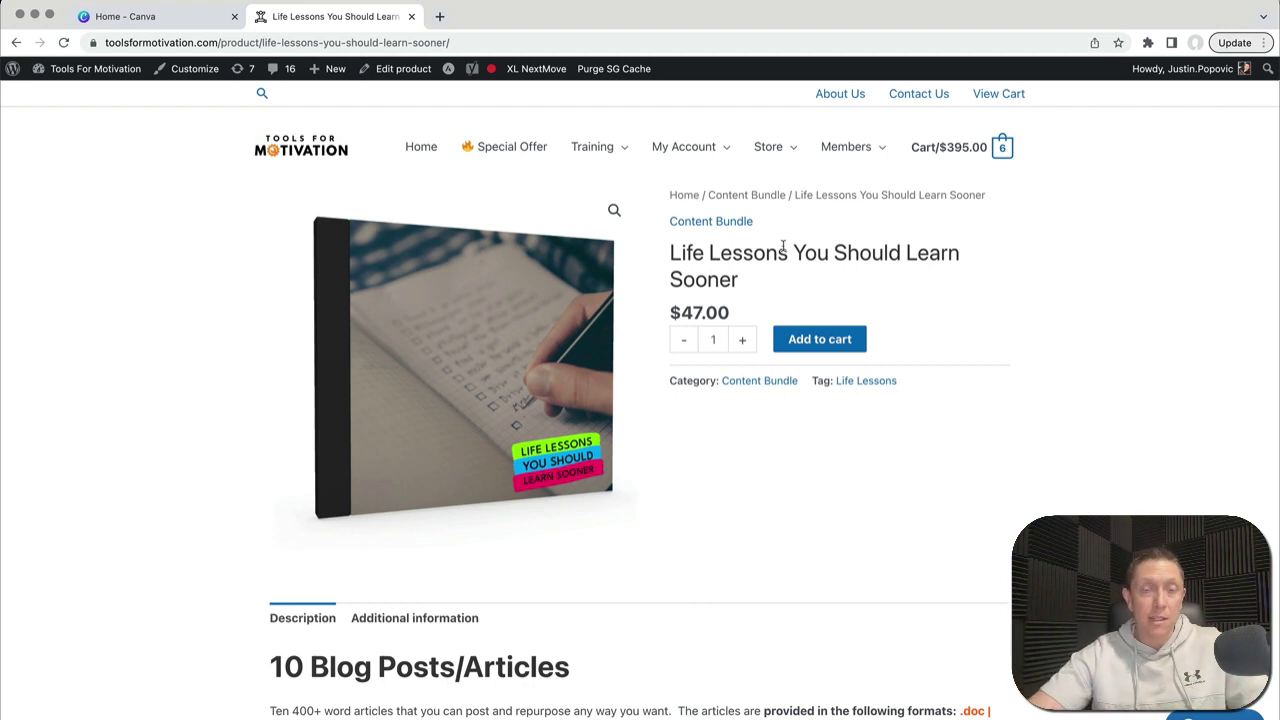
Step: Scroll down through the browser page and back up a little
scroll(783, 247, "down", 5)
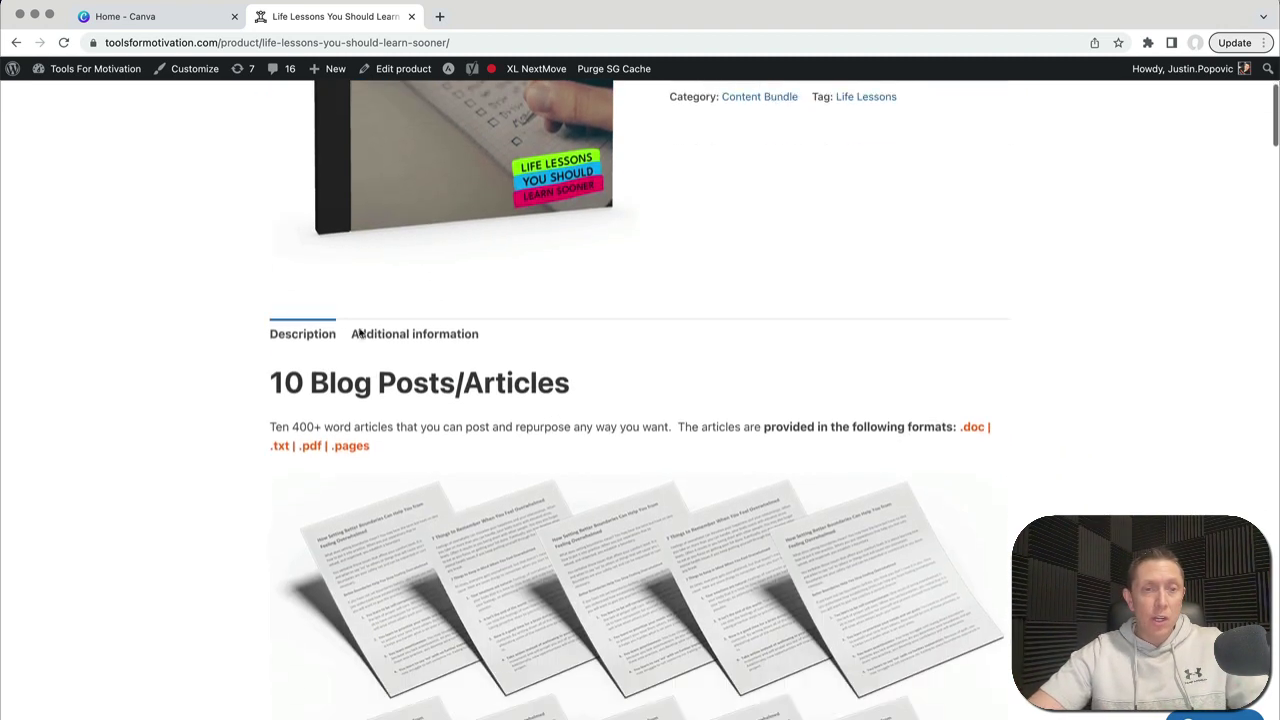
scroll(517, 340, "down", 12)
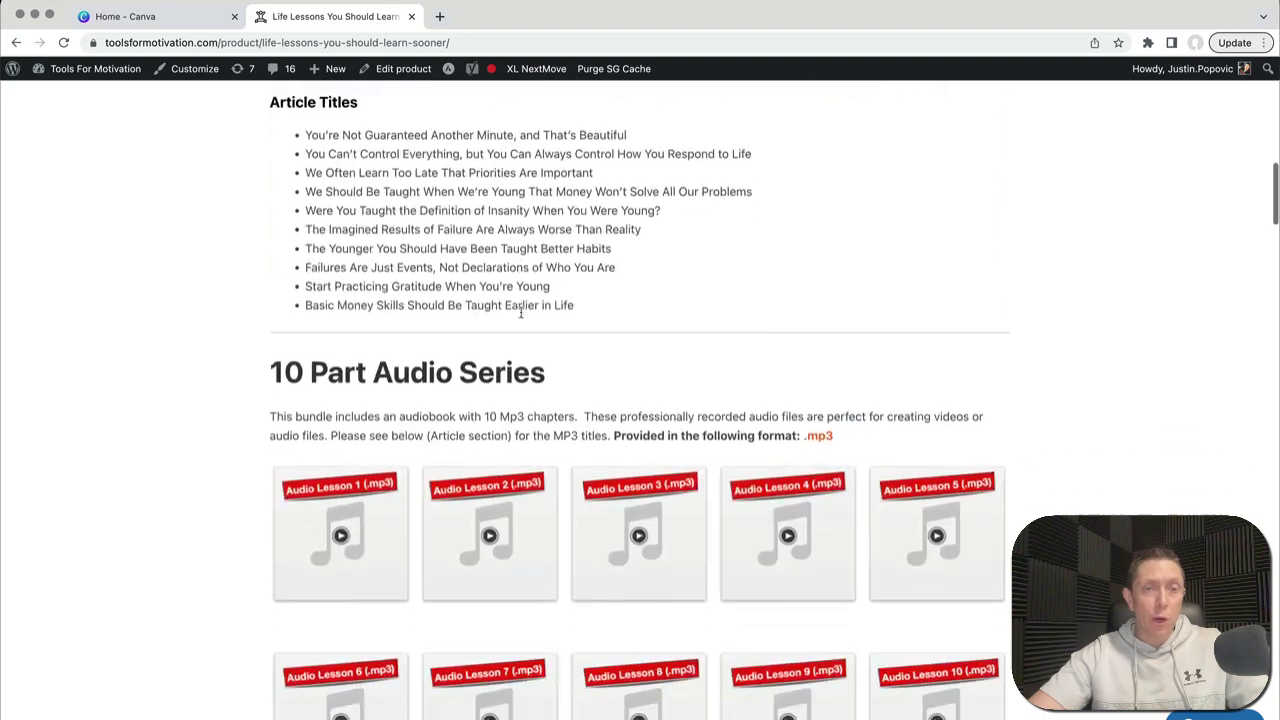
scroll(520, 313, "down", 10)
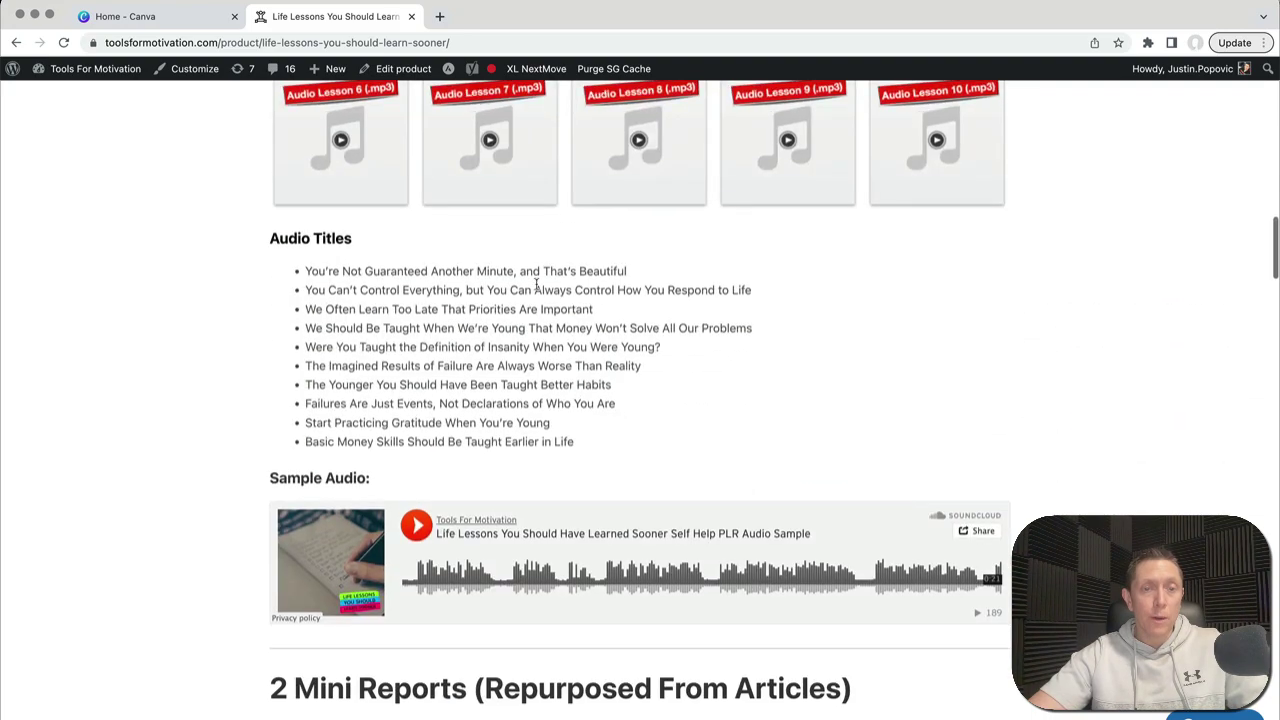
scroll(432, 218, "down", 13)
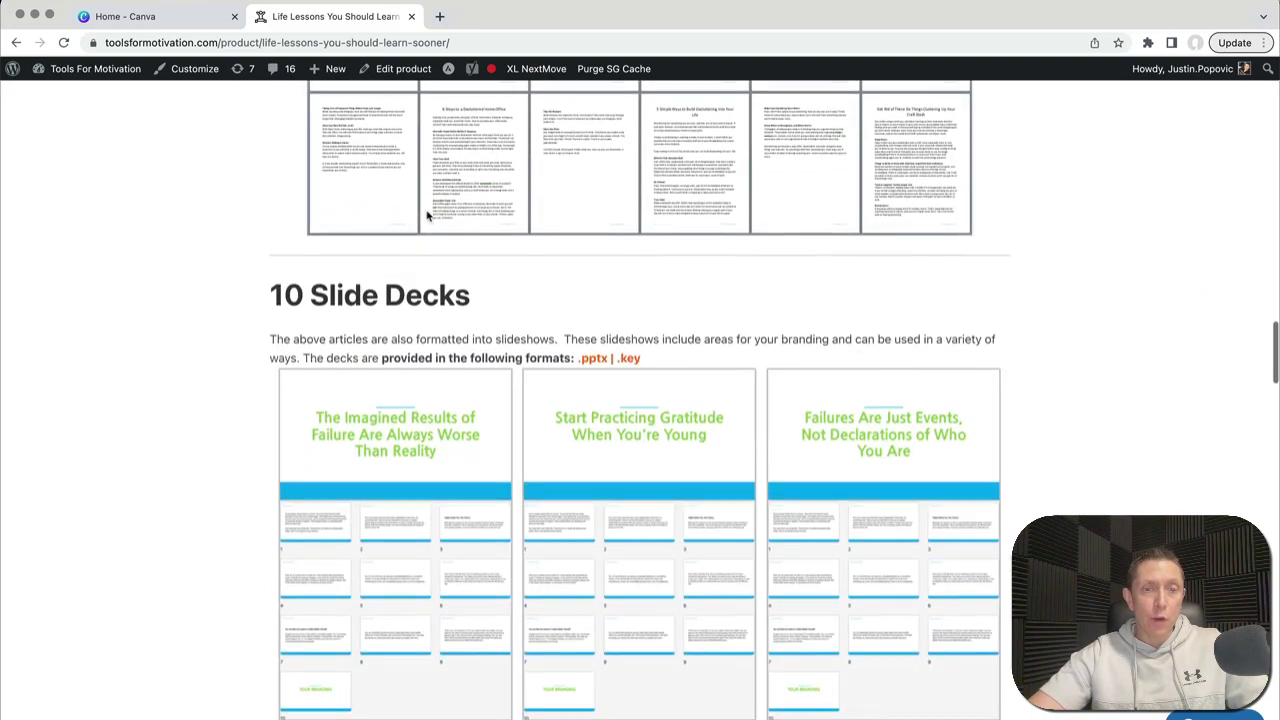
scroll(426, 211, "down", 15)
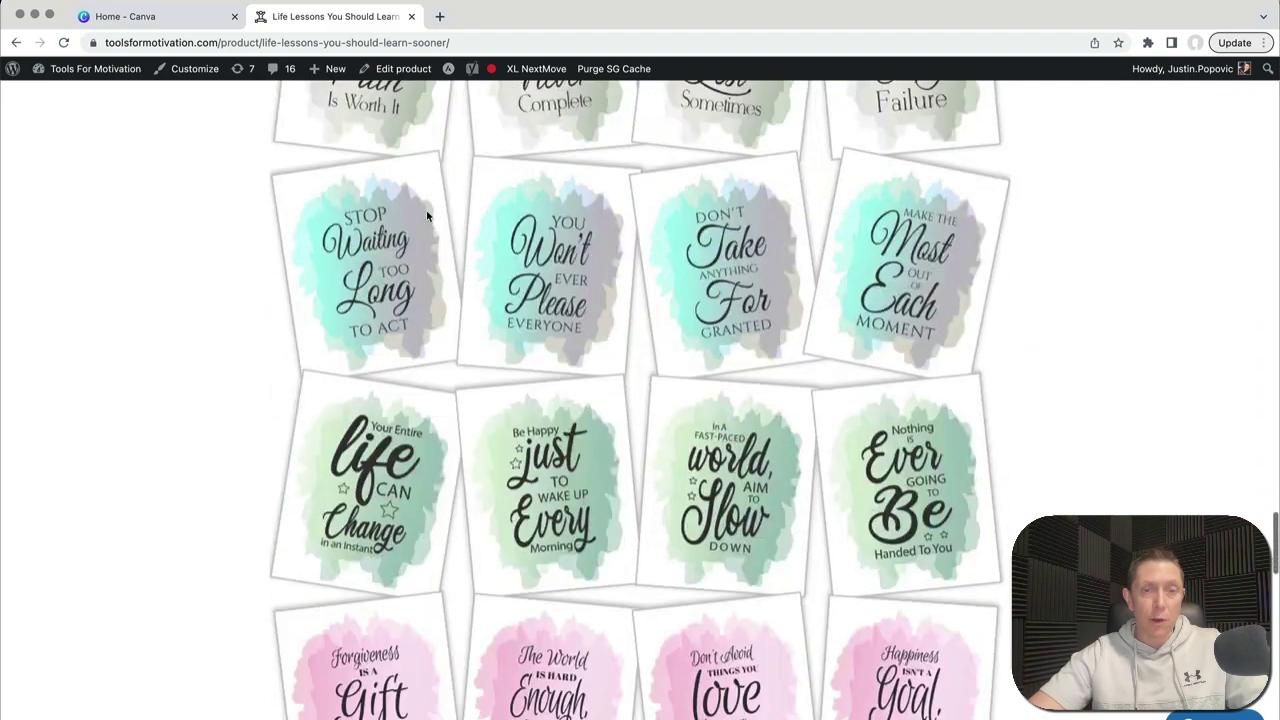
scroll(426, 210, "down", 15)
scroll(426, 210, "up", 2)
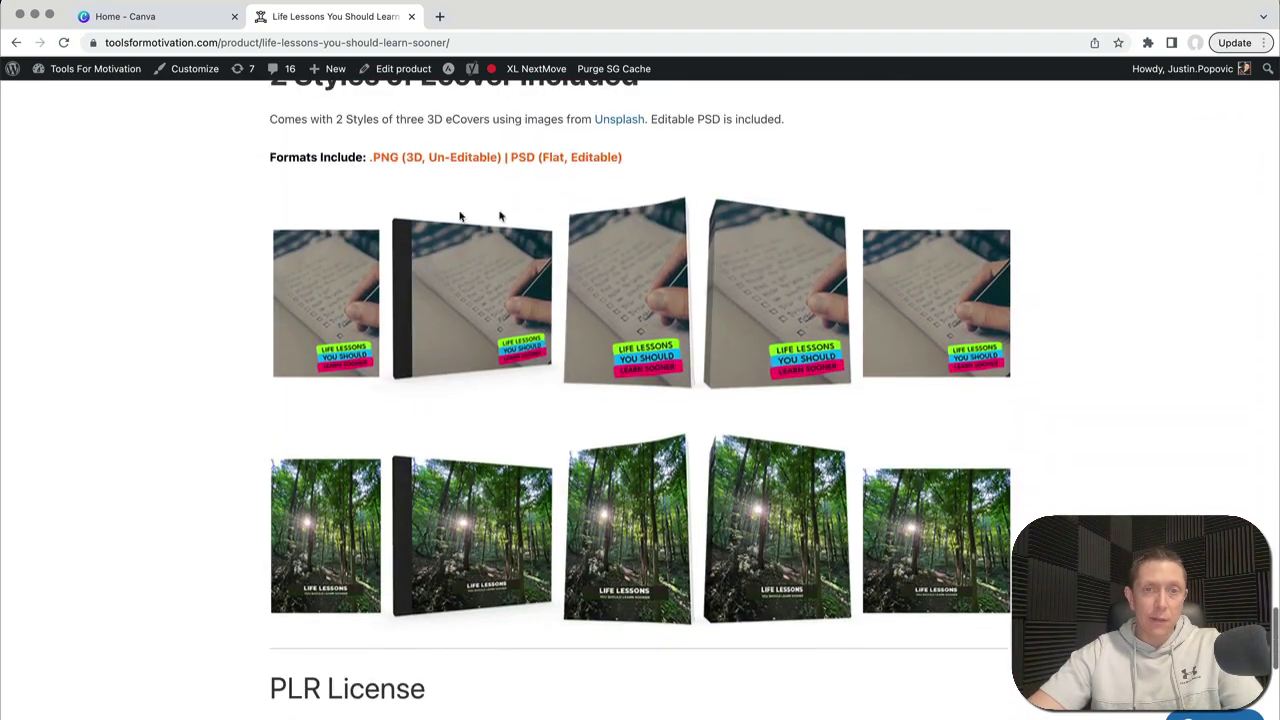
scroll(520, 235, "up", 20)
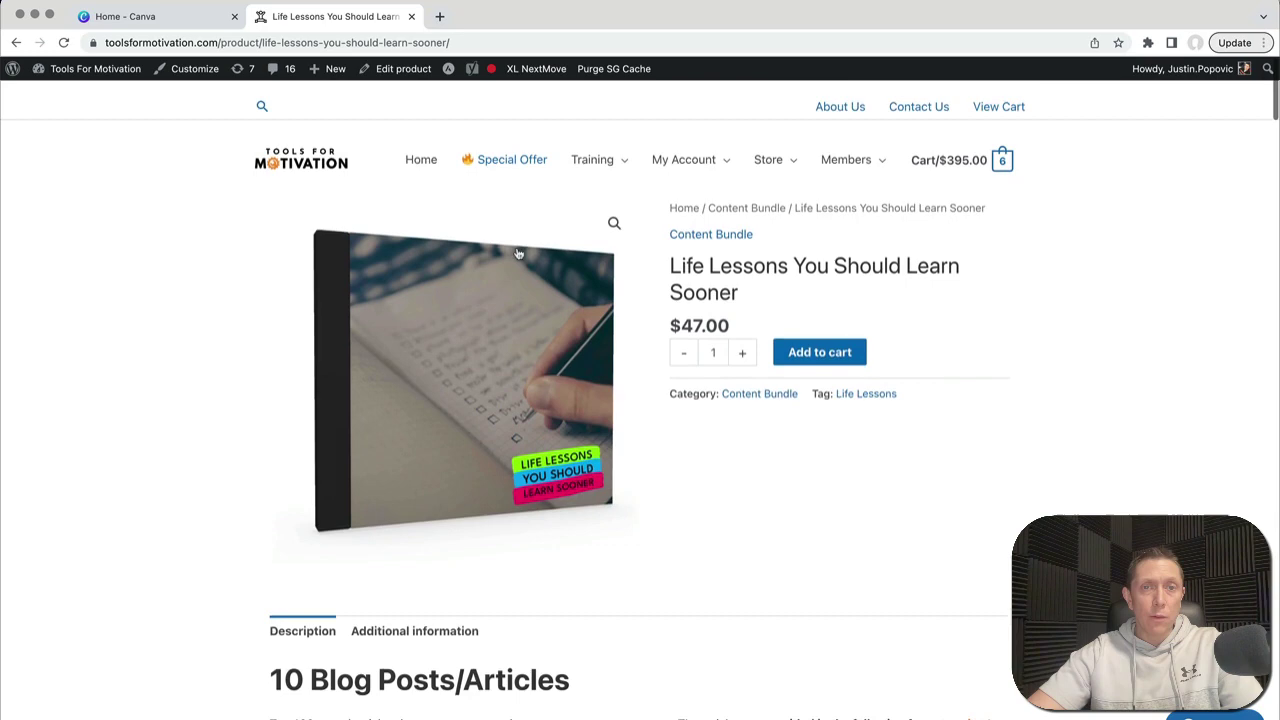
Step: Expand 02-Articles and 1-Doc in Finder to list the .docx articles, then return to Canva's home tab
key("super+Tab")
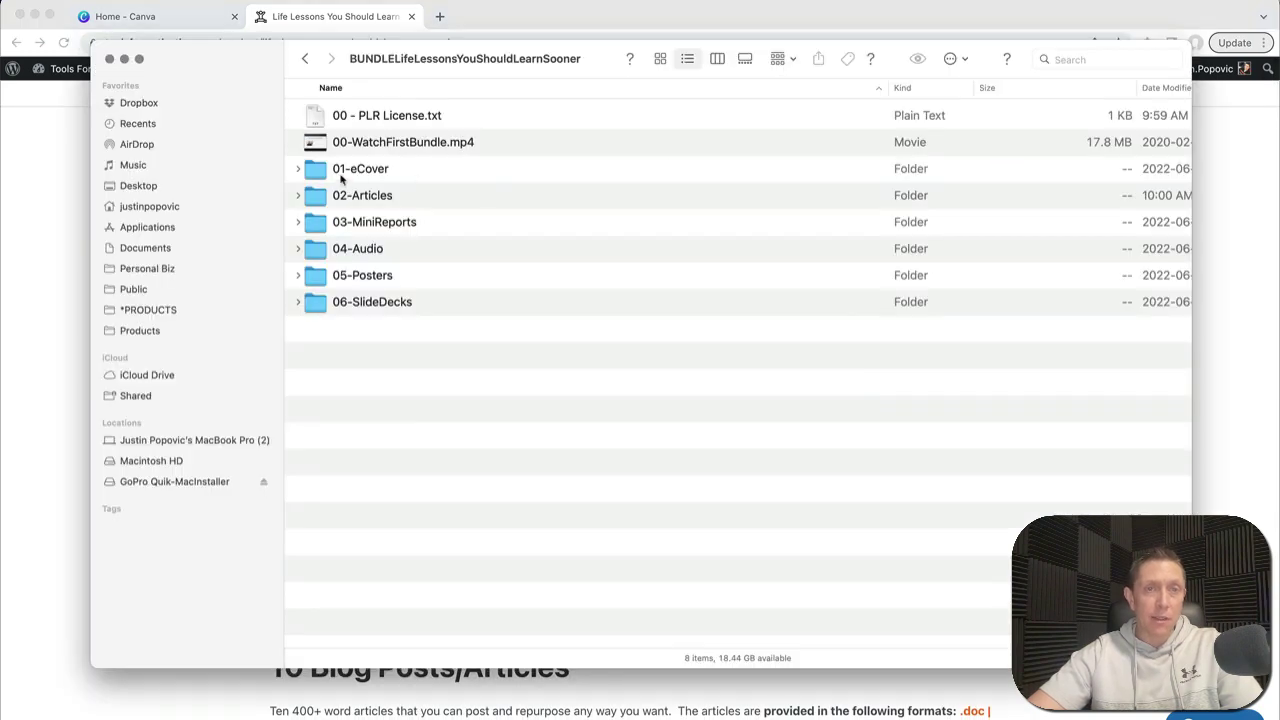
left_click(365, 170)
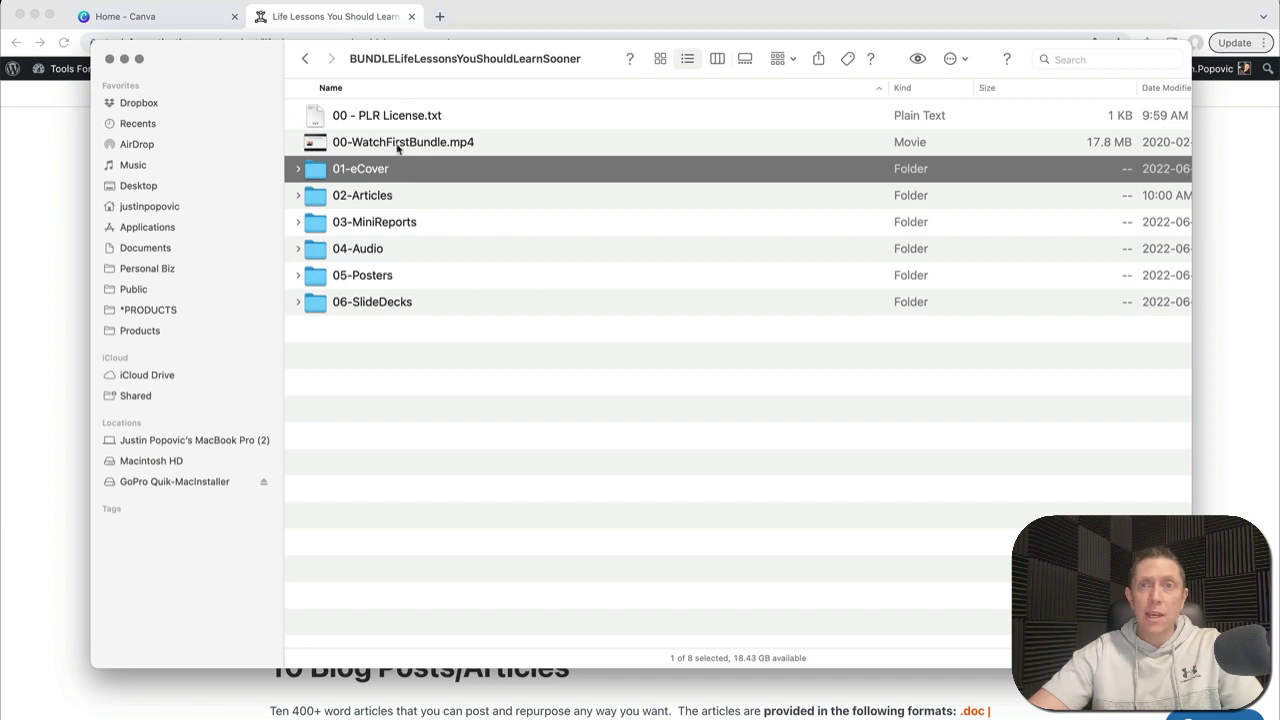
left_click(366, 201)
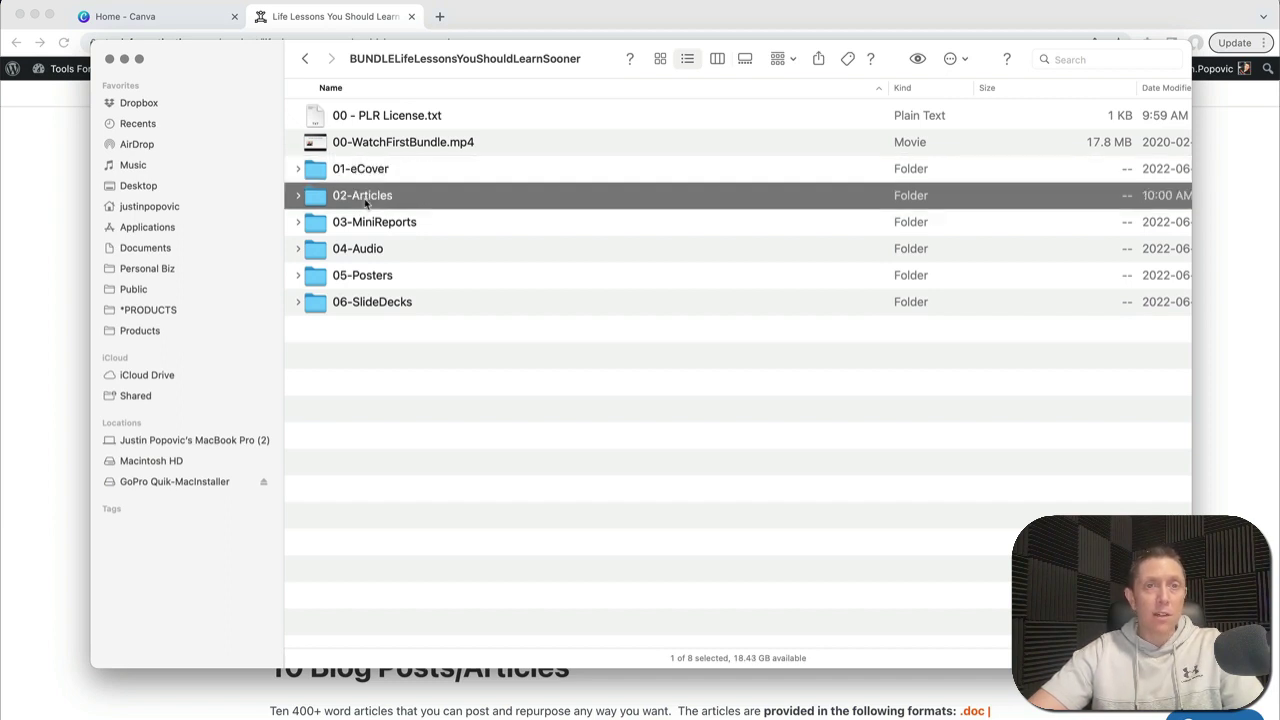
left_click(298, 196)
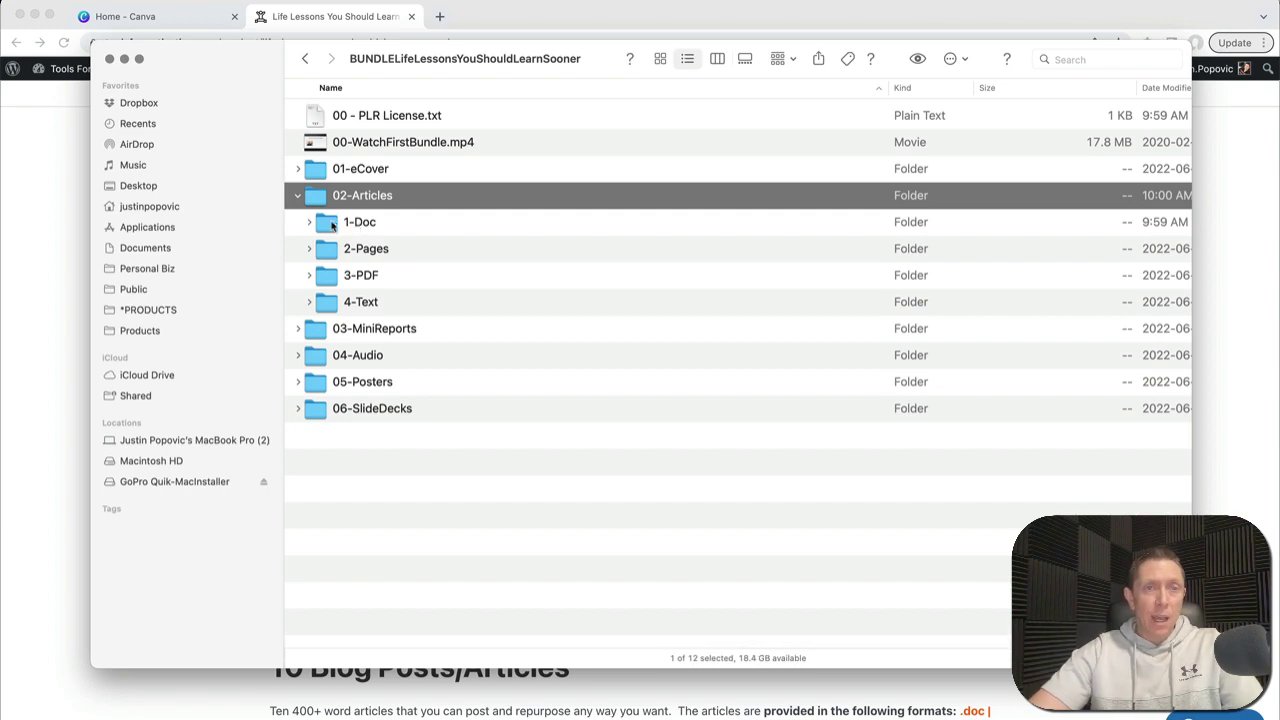
left_click(333, 224)
left_click(310, 222)
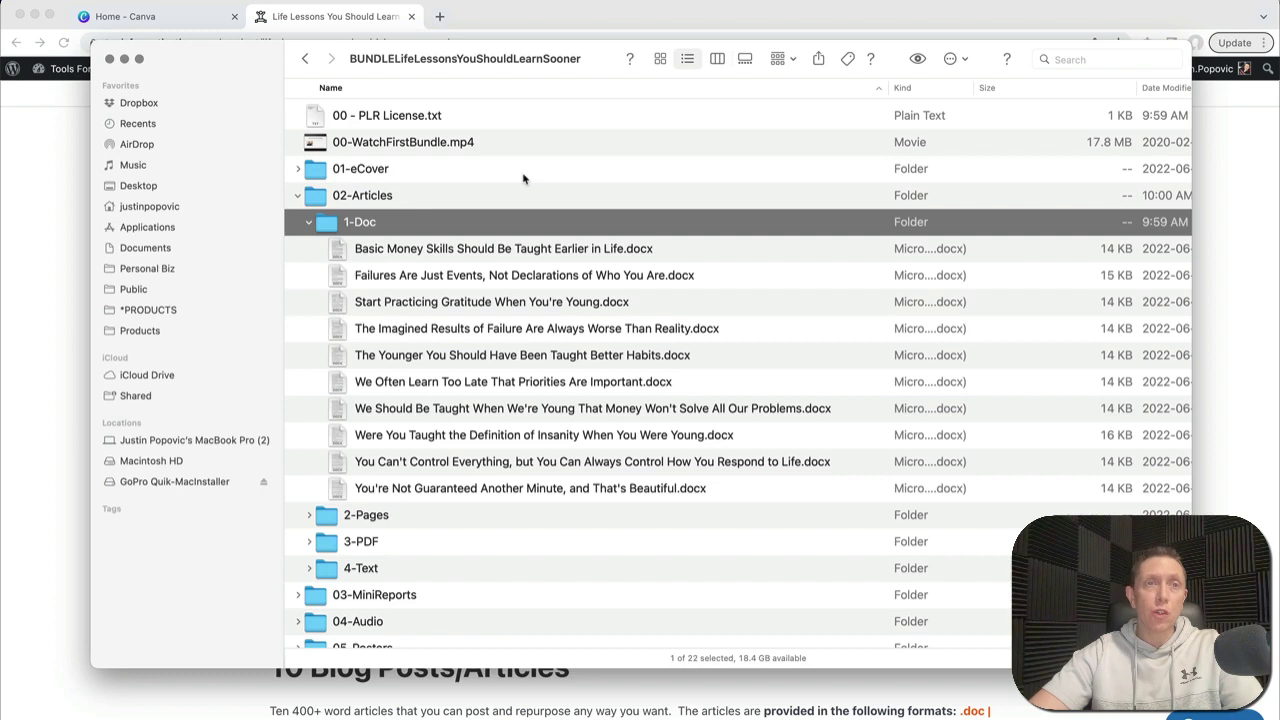
key("super+Tab")
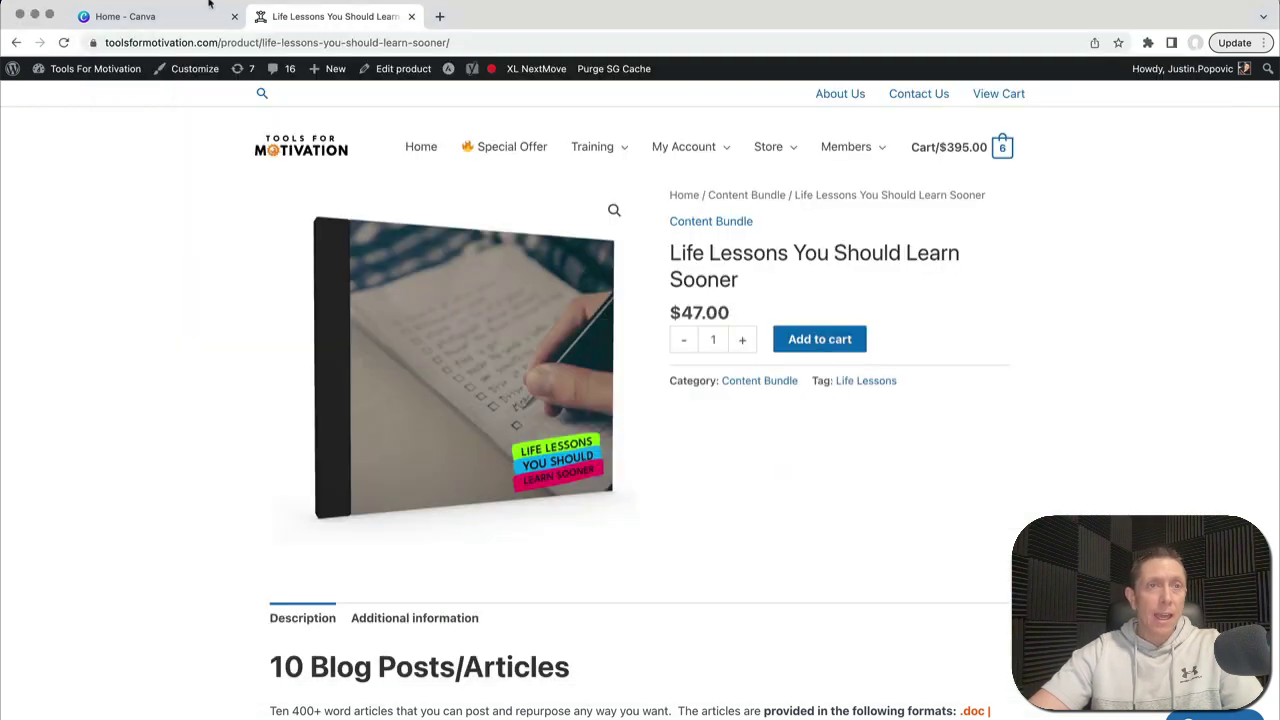
left_click(185, 17)
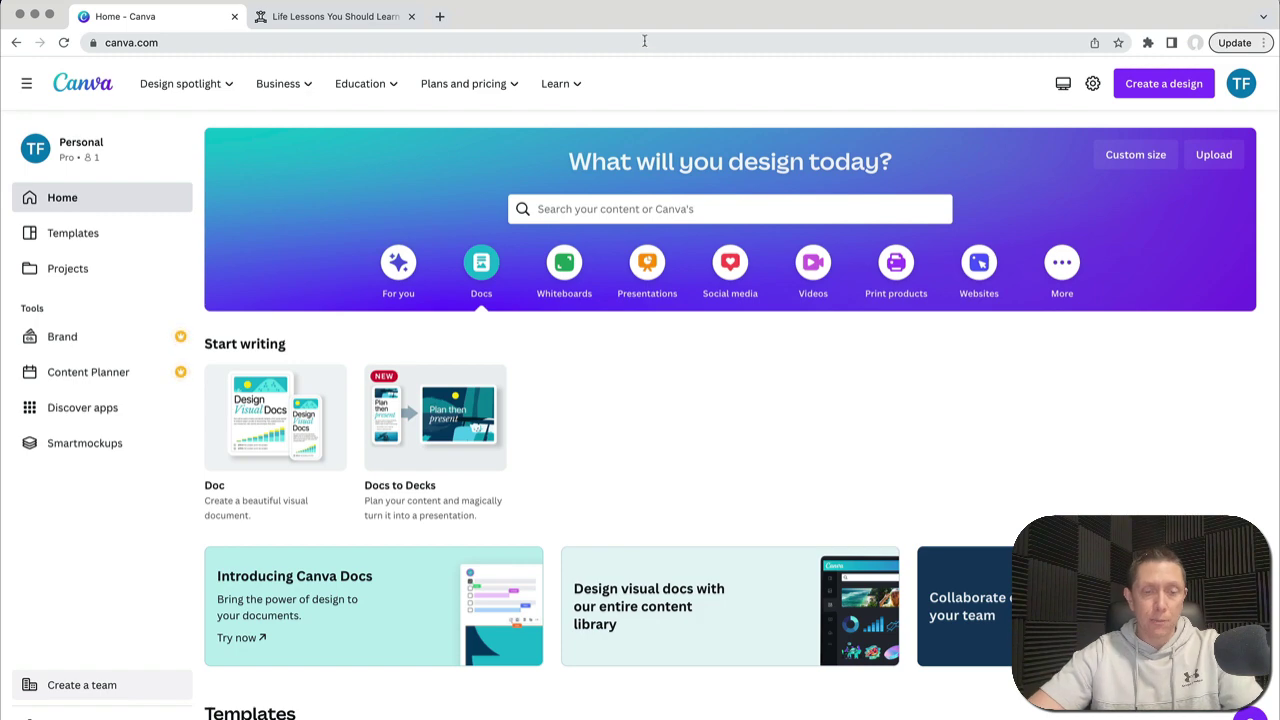
key("super+Tab")
key("super+Tab")
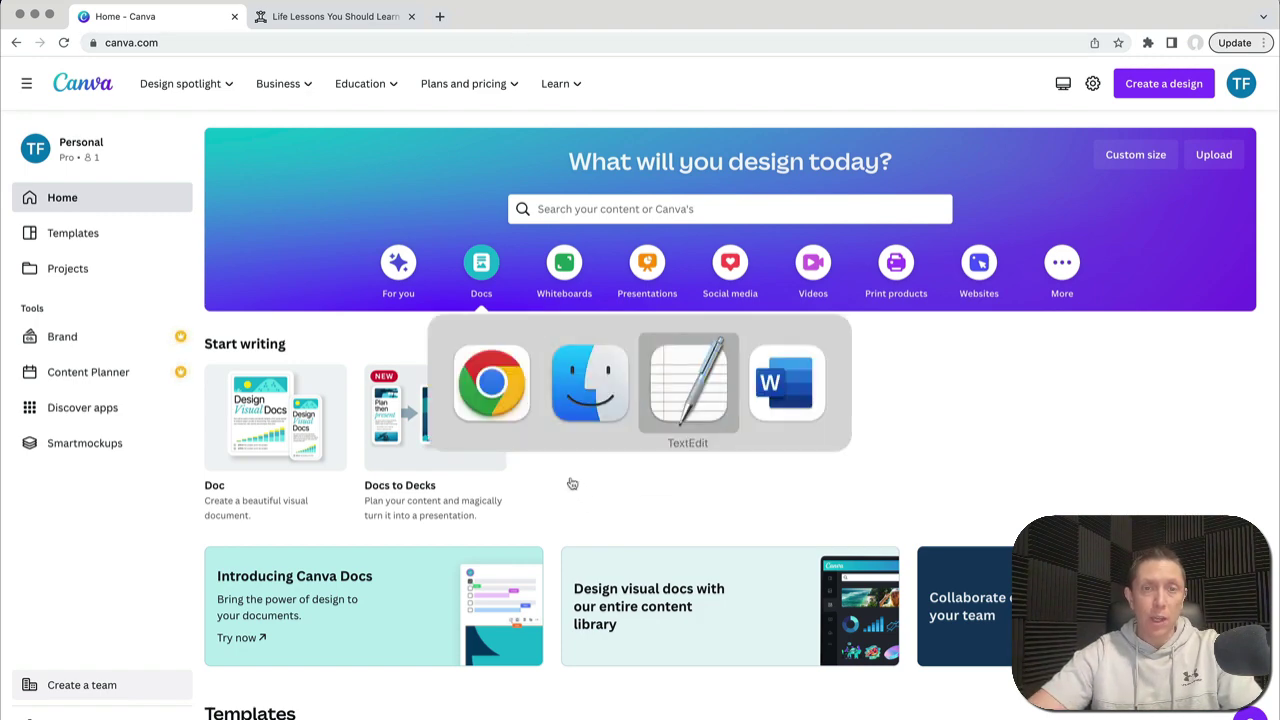
Step: Quick Look 'Basic Money Skills Should Be Taught Earlier in Life.docx' in Finder
key("super+shift+Tab")
key("super+shift+Tab")
key("super+Tab")
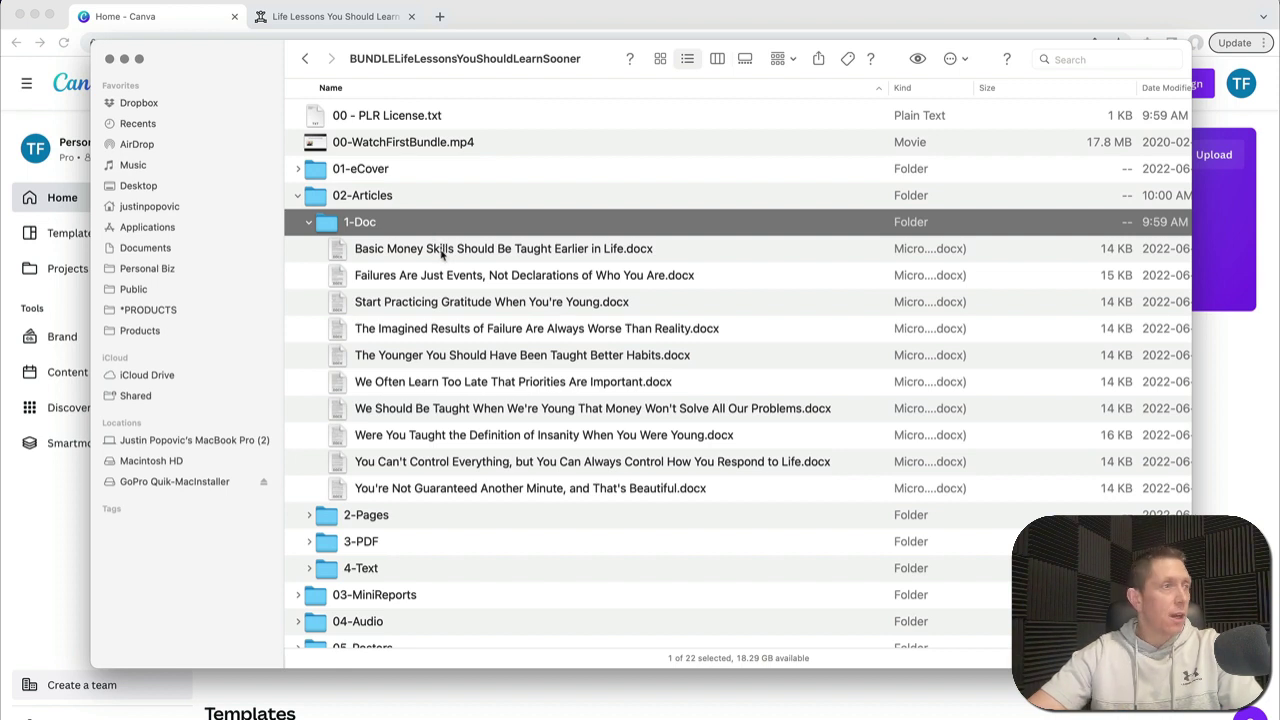
left_click(441, 253)
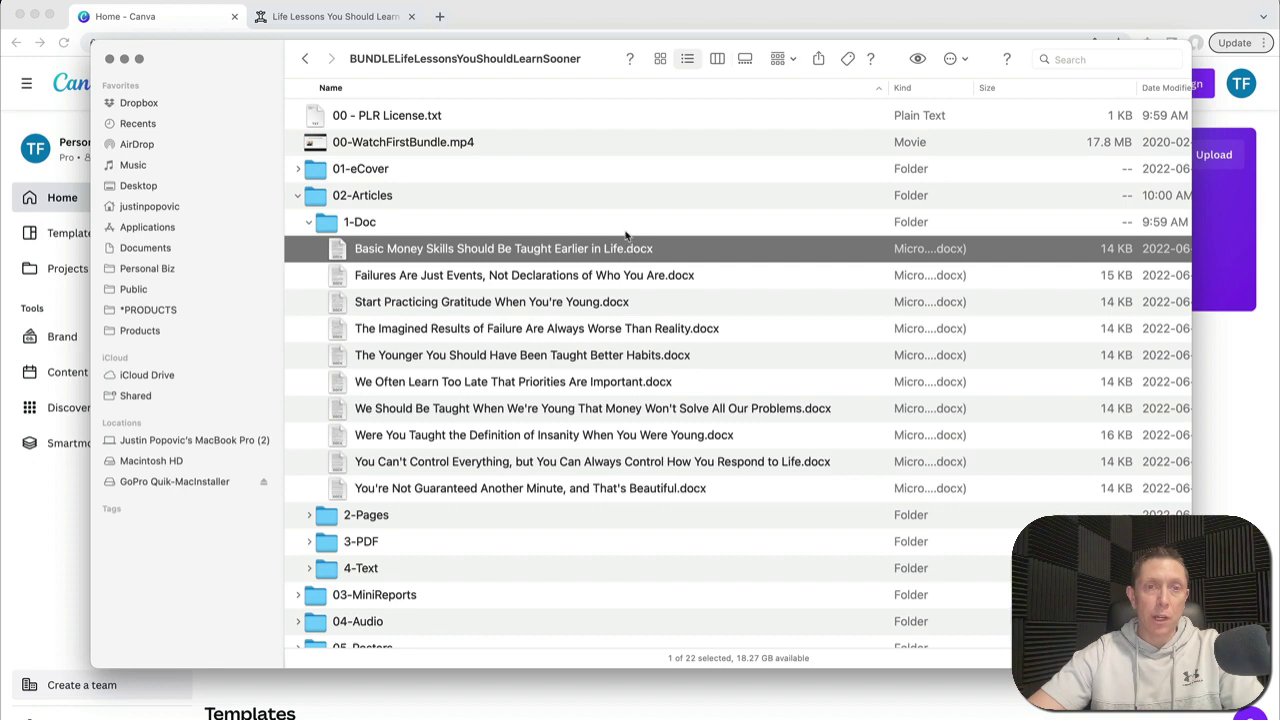
key("space")
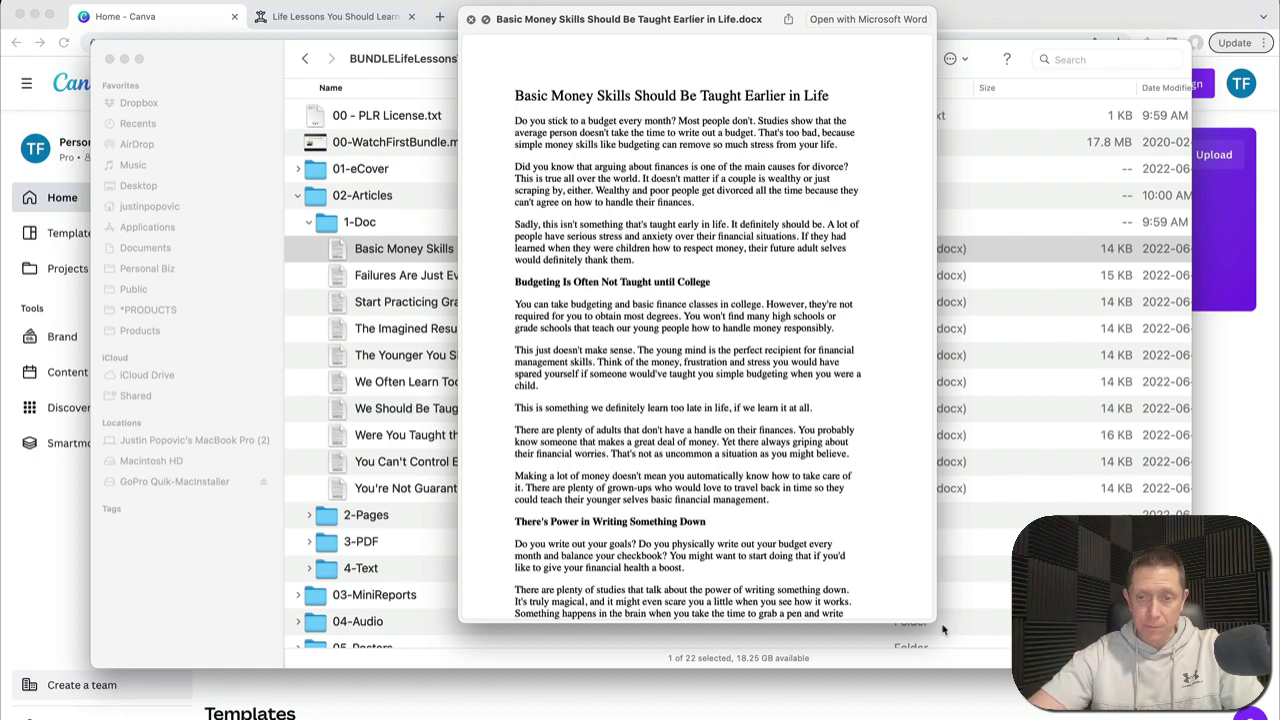
Step: Enlarge and reposition the preview, then page through the Failures, Gratitude, Imagined Results and Better Habits articles
left_click_drag(935, 620, 1058, 718)
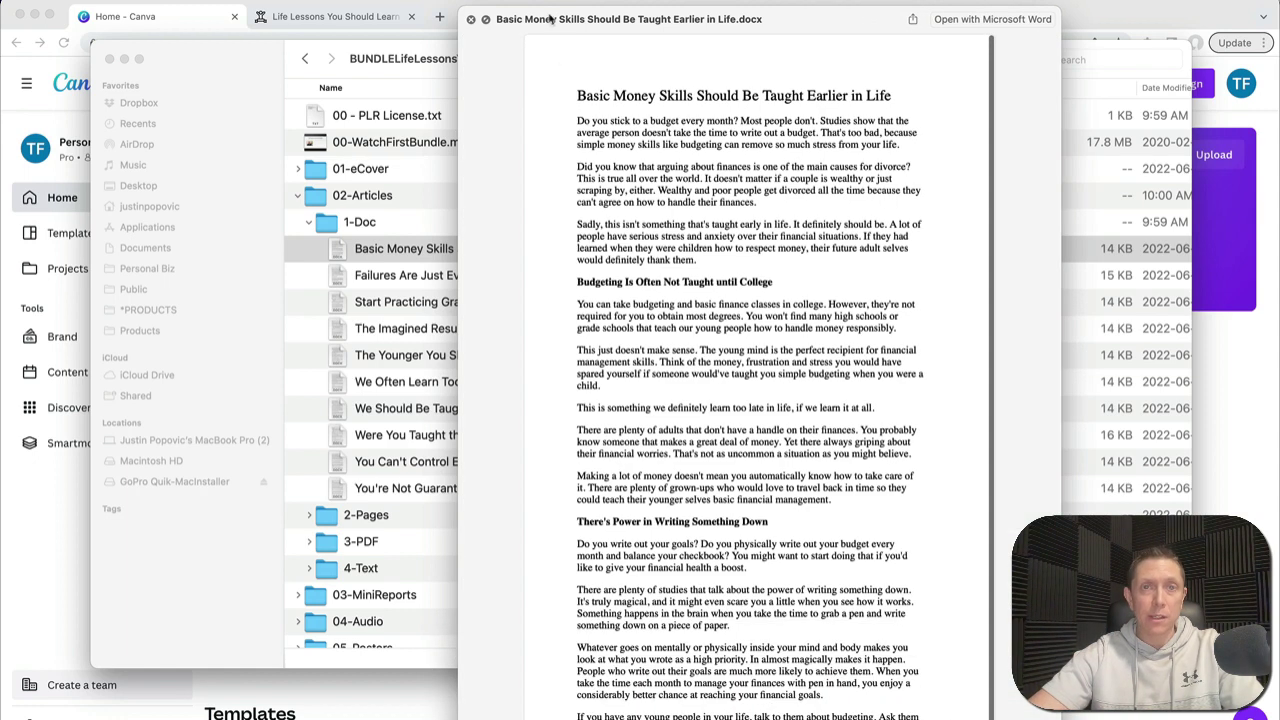
left_click_drag(566, 17, 476, 16)
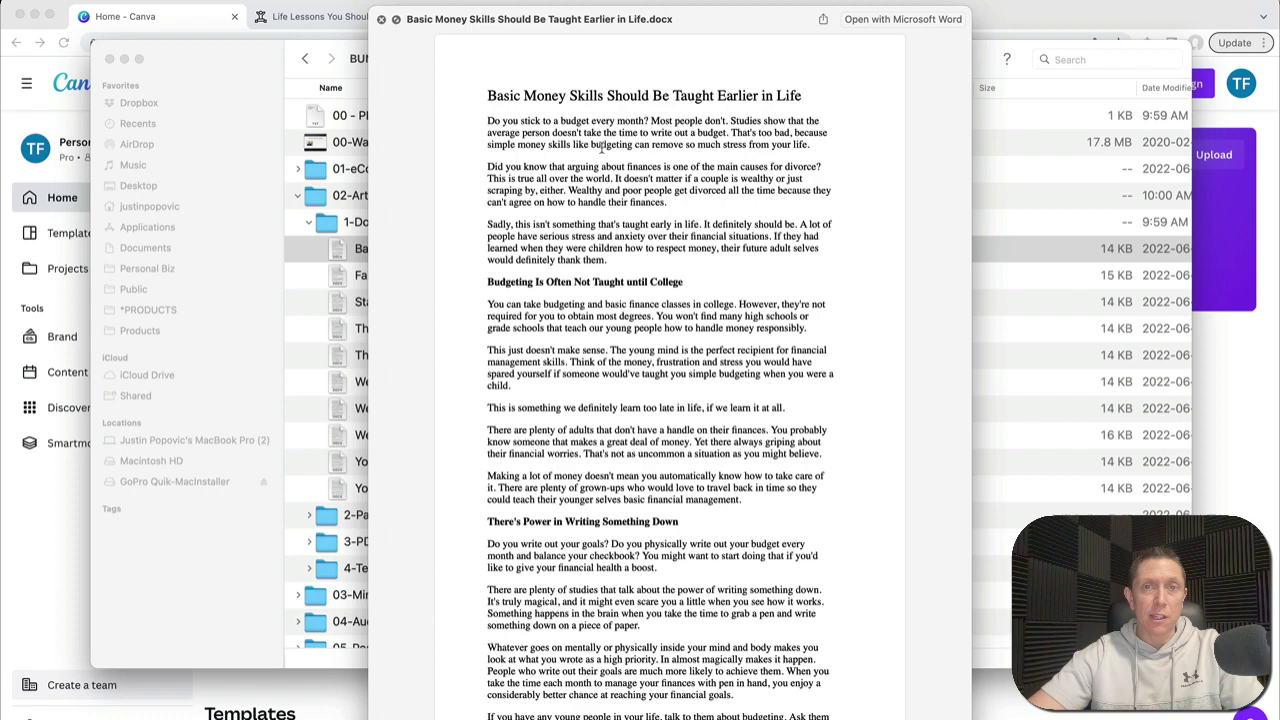
key("Down")
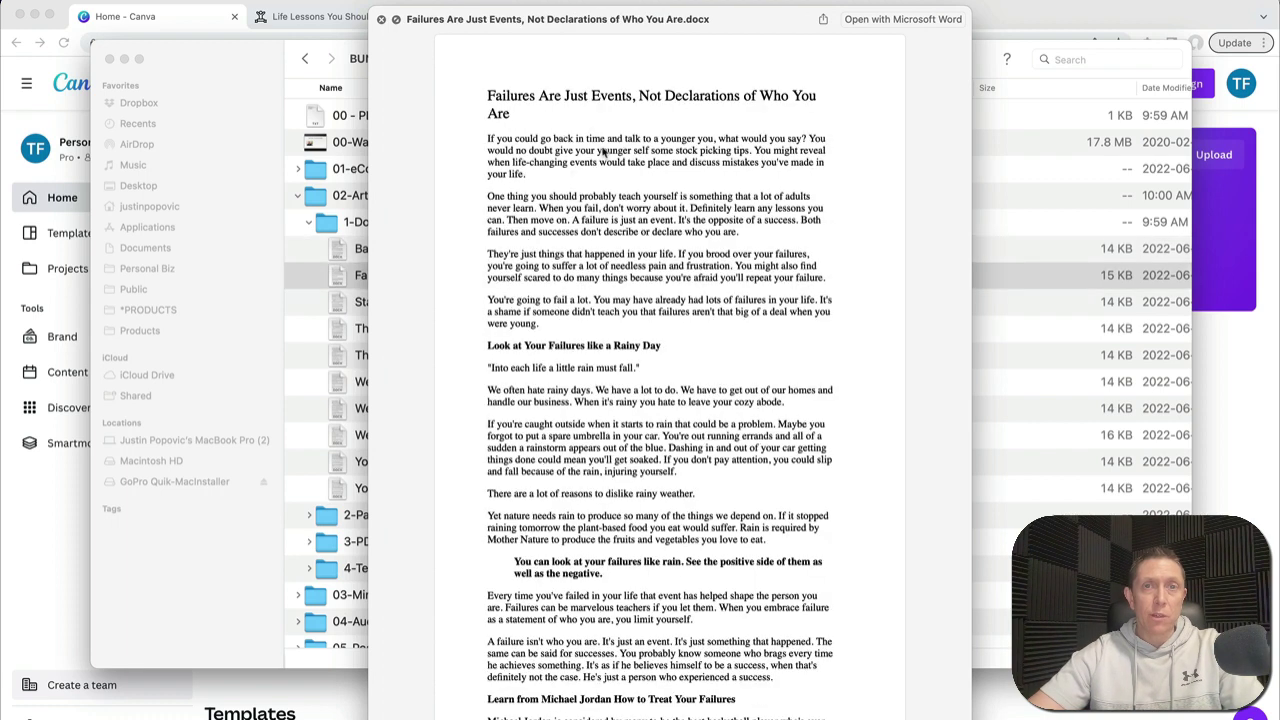
key("Down")
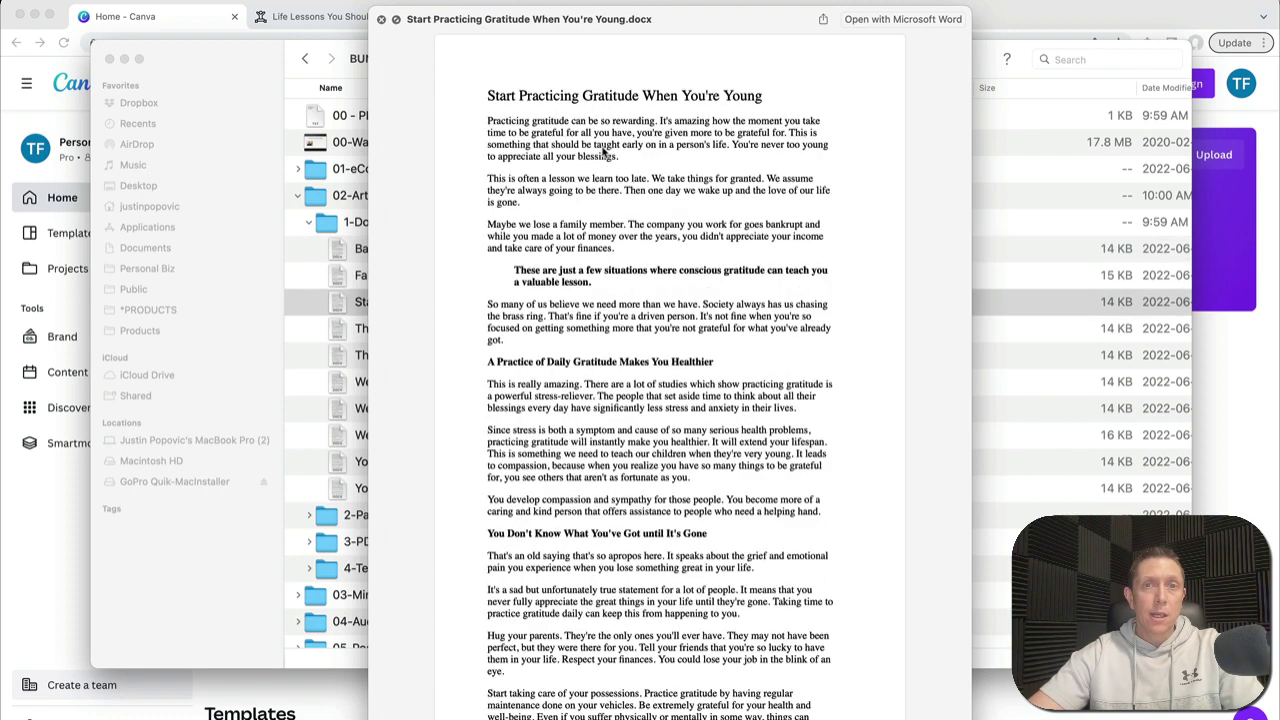
key("Down")
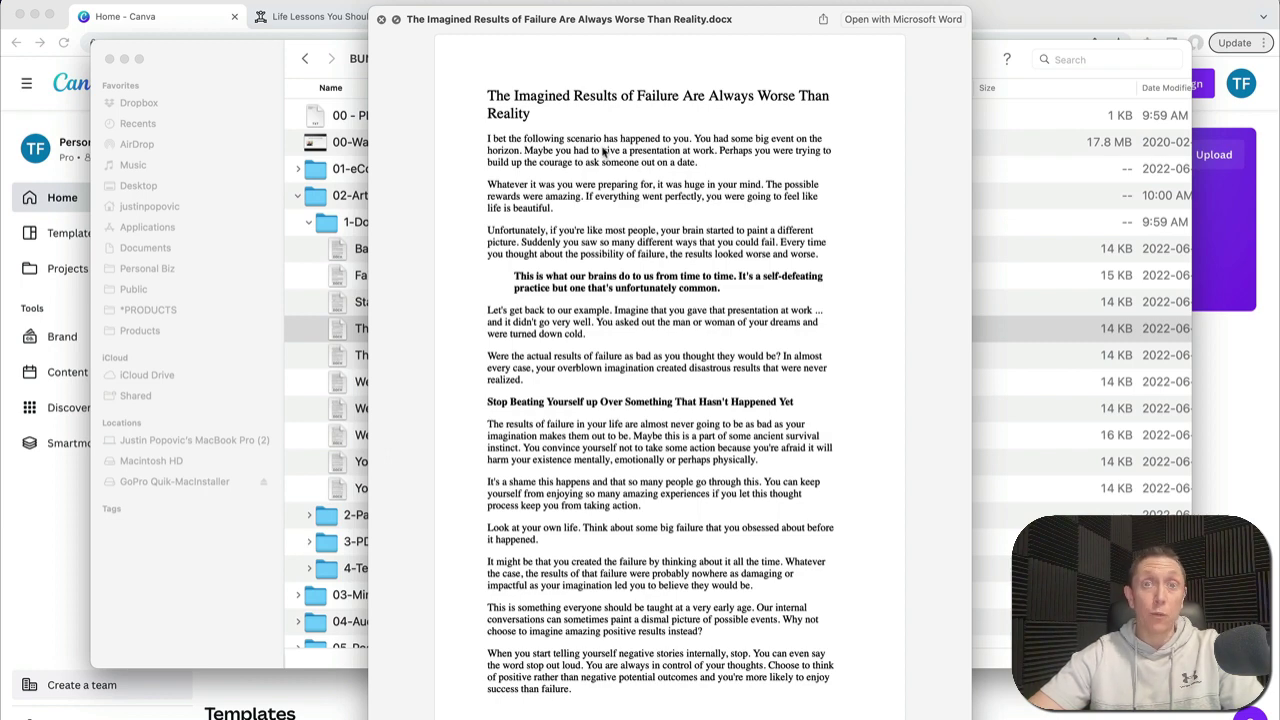
key("Down")
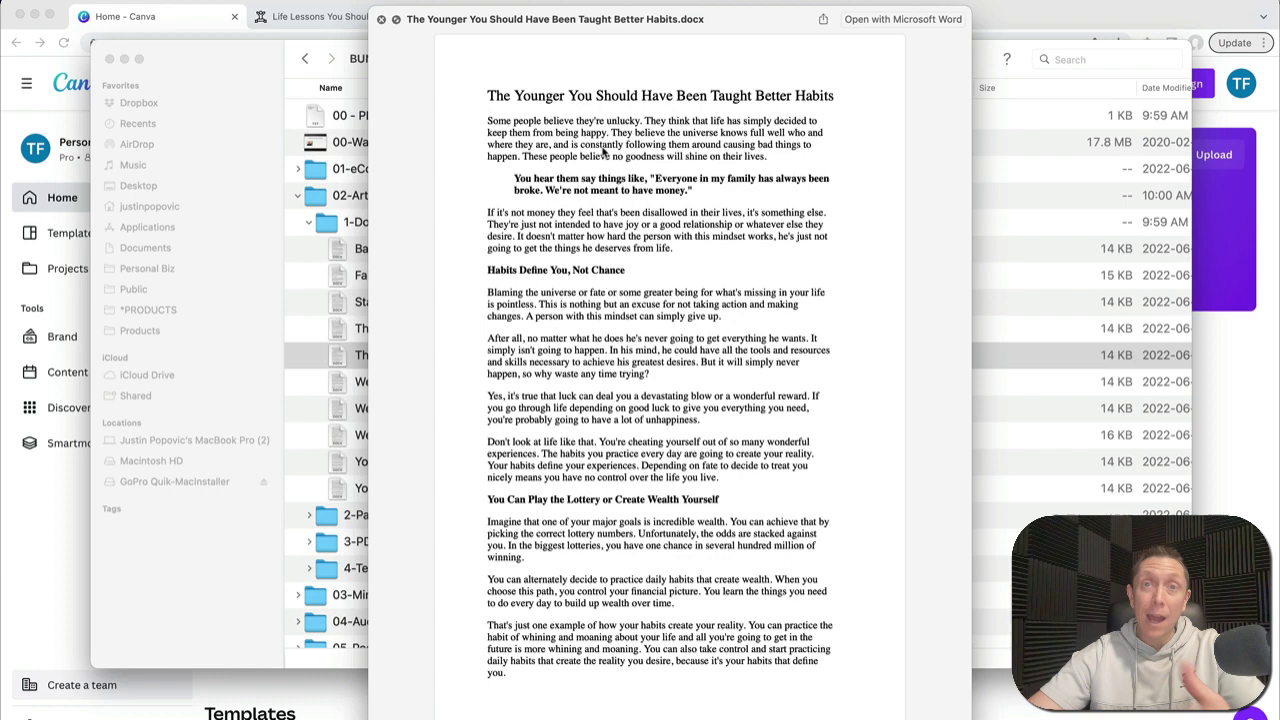
Step: Preview the remaining articles through You Can't Control Everything, then close Quick Look and switch to Word
key("Down")
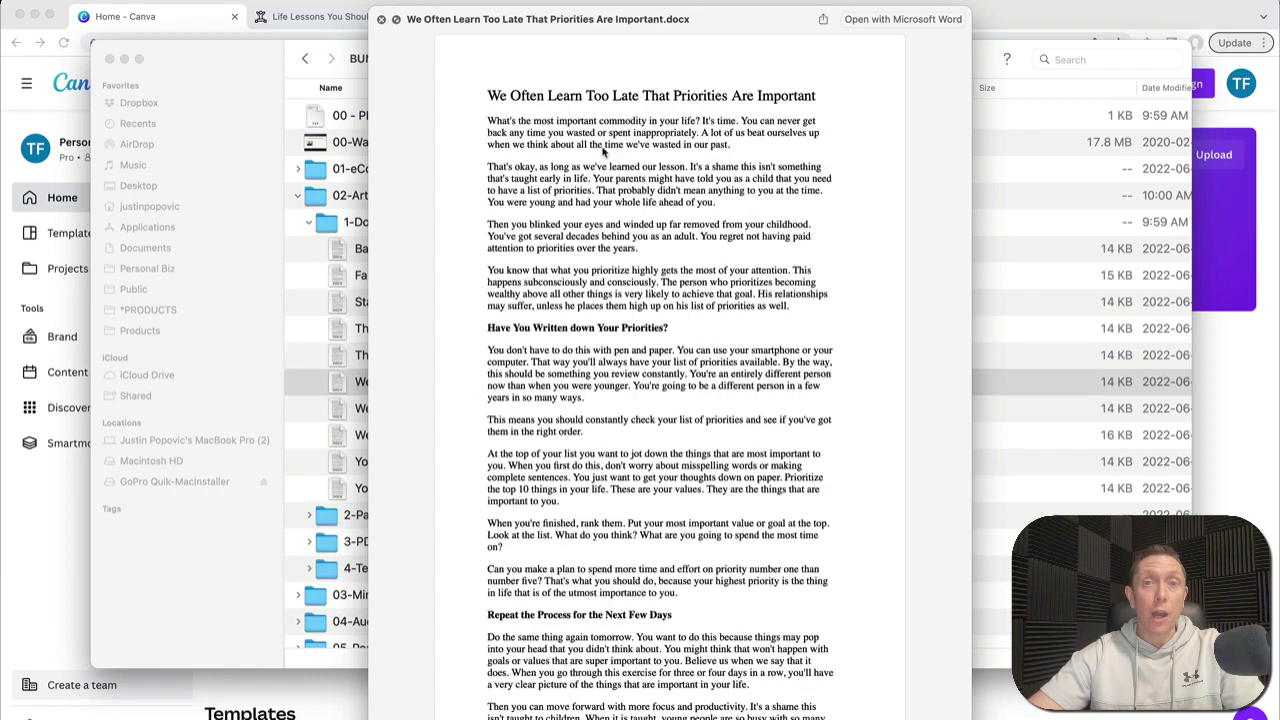
key("Down")
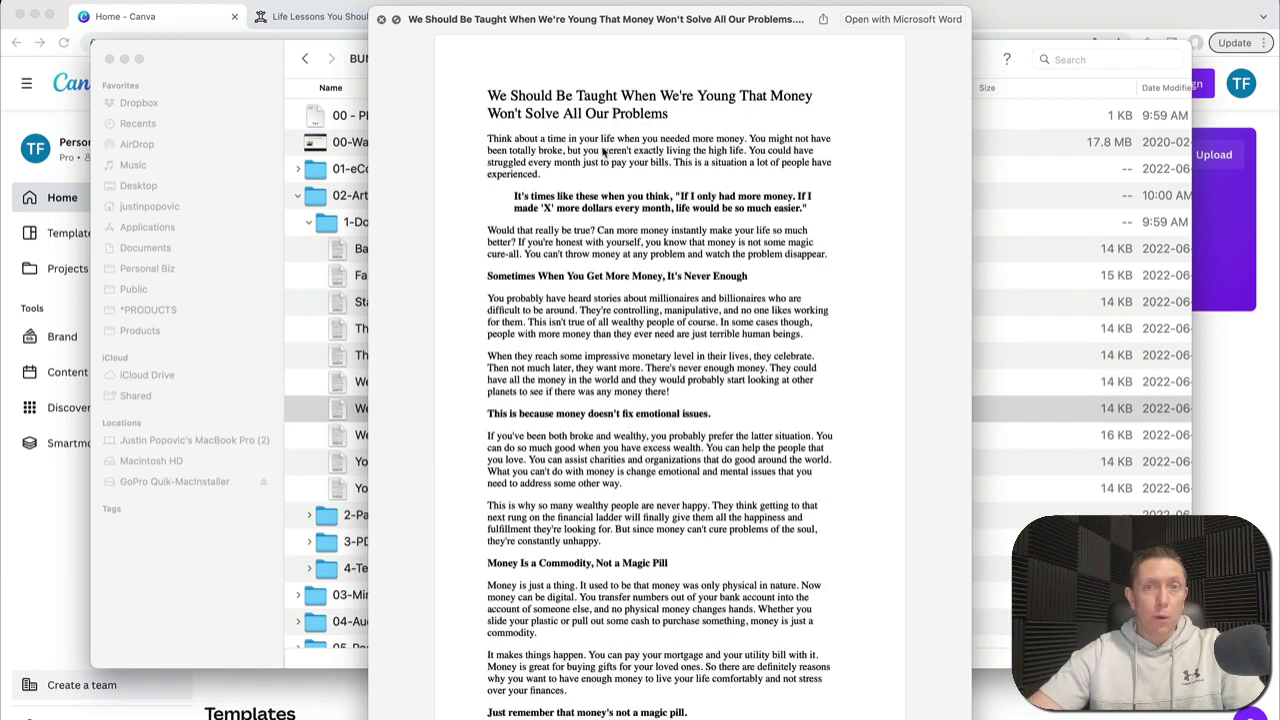
key("Down")
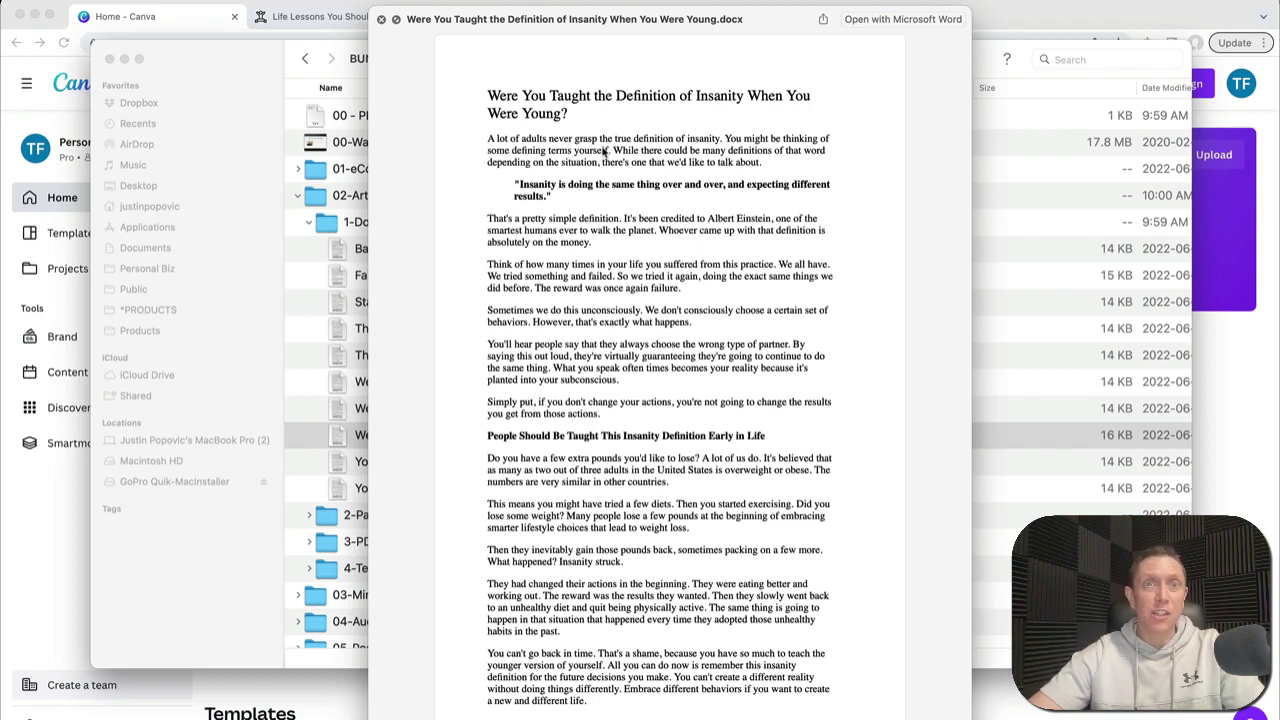
key("Down")
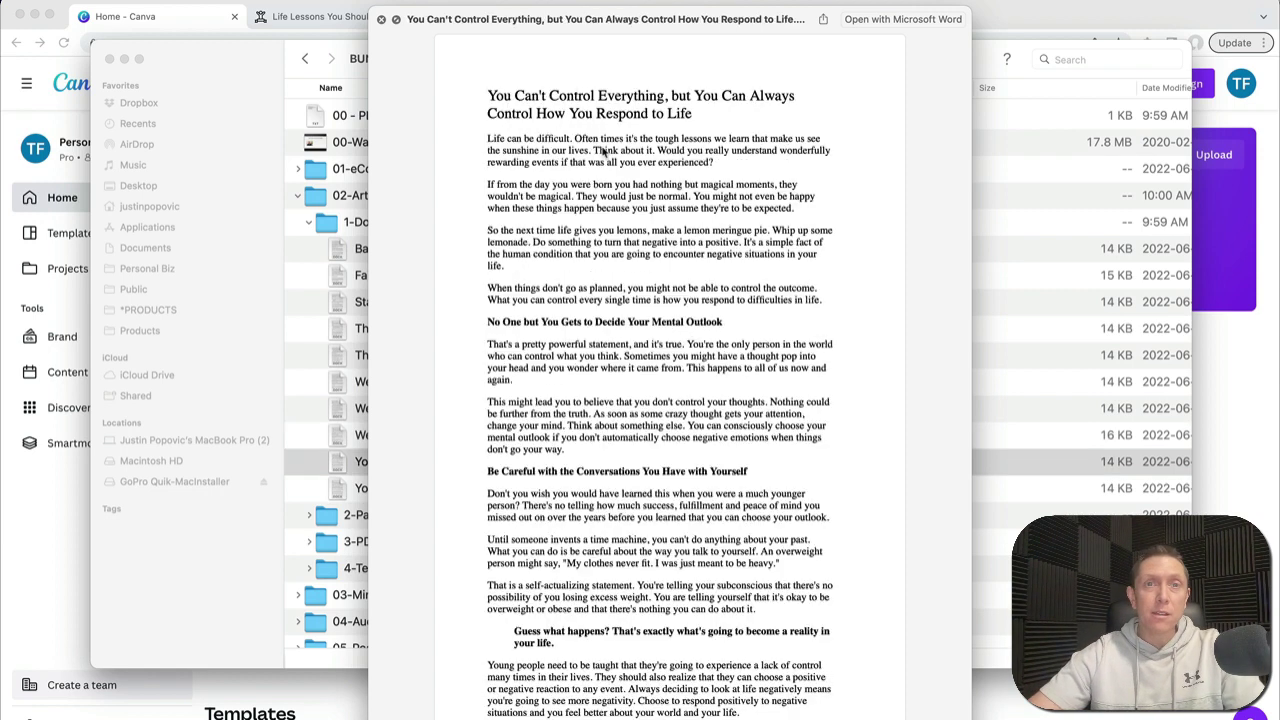
key("Down")
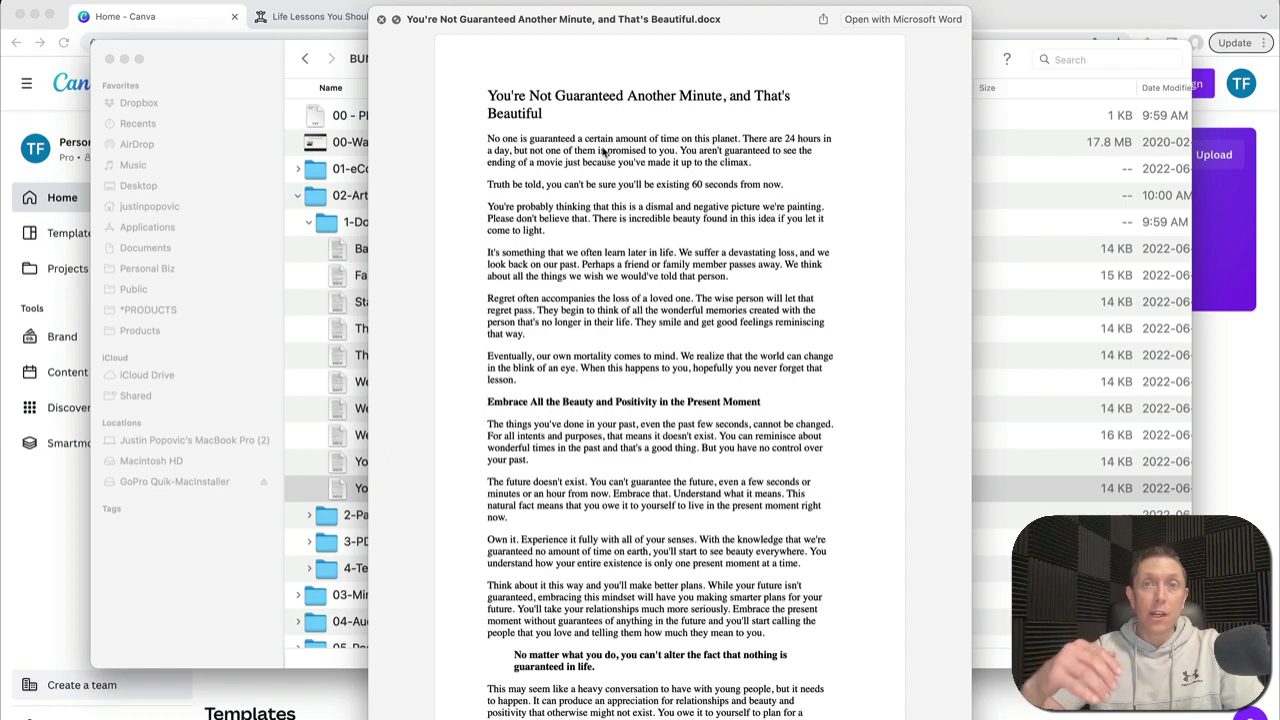
key("Down")
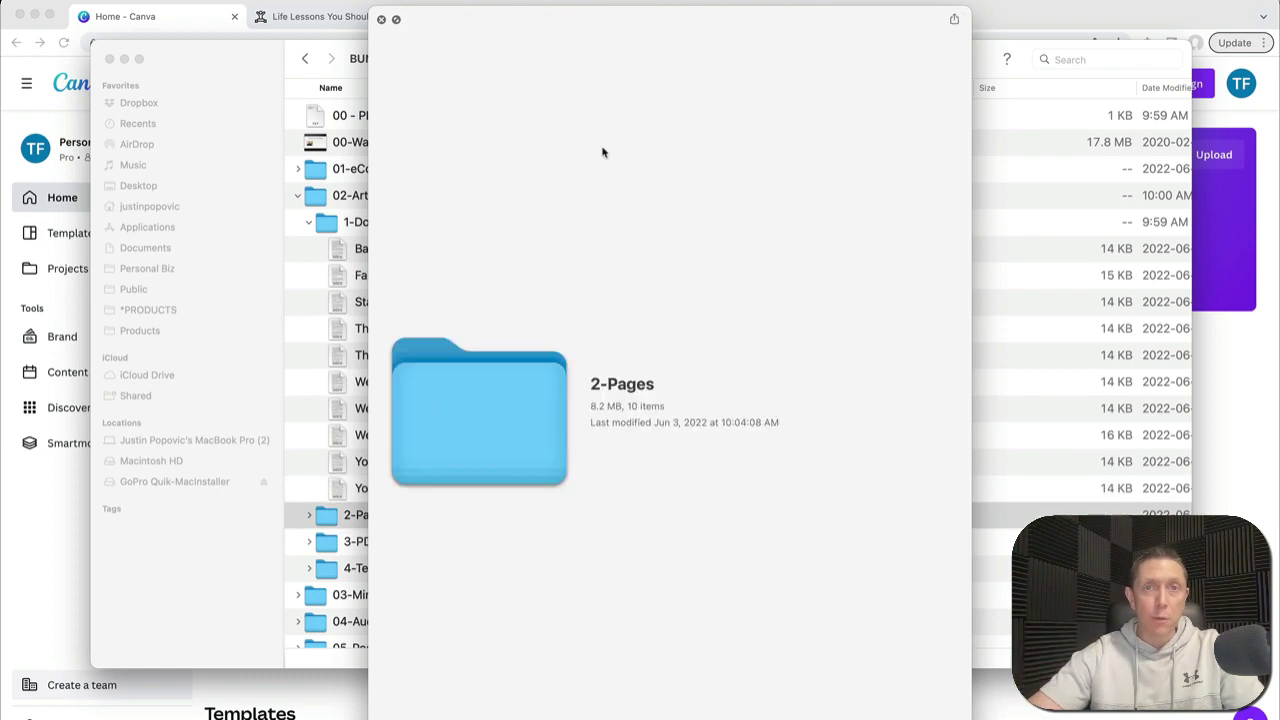
key("Up")
key("space")
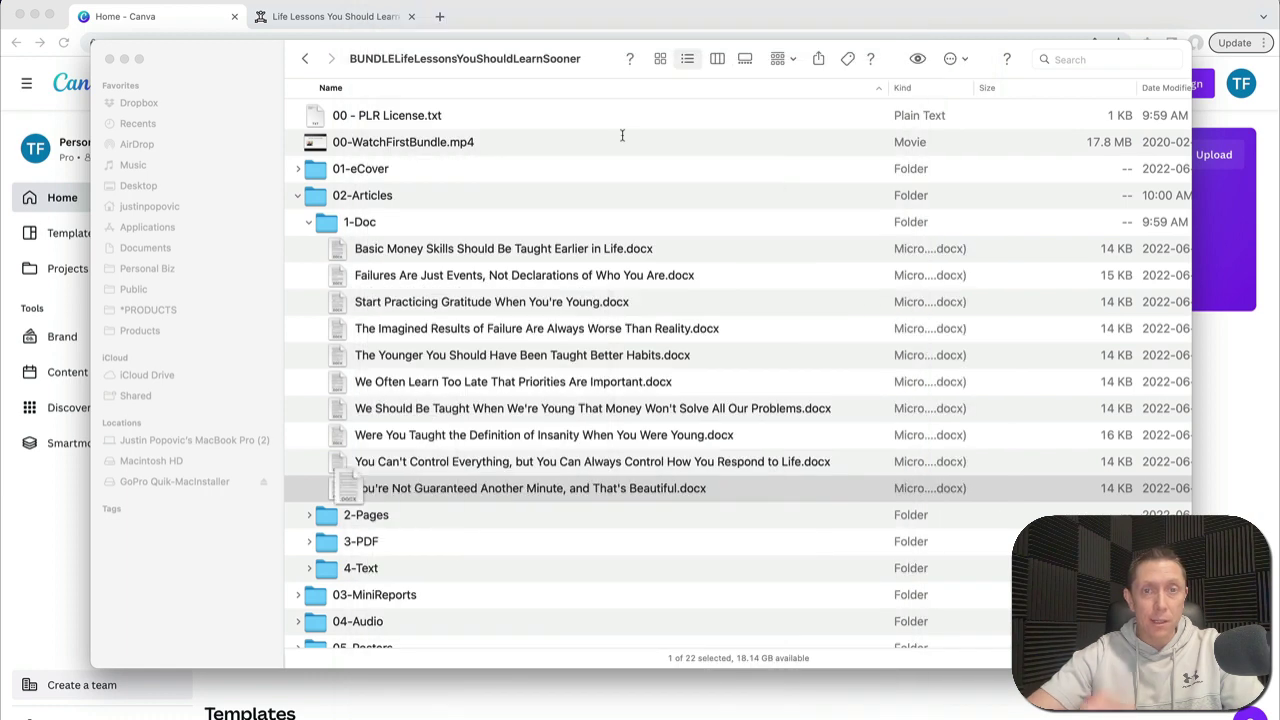
key("super+Tab")
key("super+Tab")
key("super+Tab")
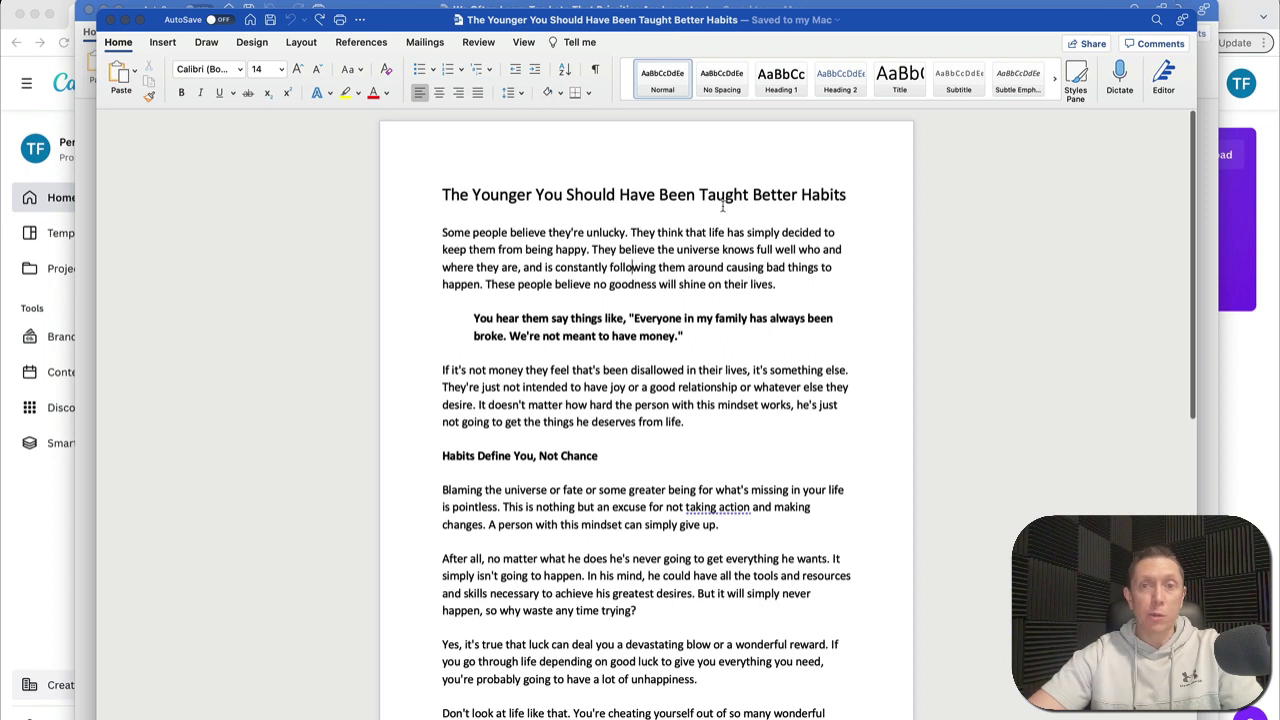
Step: Bold and underline 'Habits', 'Priorities' and 'Not Guaranteed Another Minute' in the article titles, then return to Canva
double_click(816, 196)
key("super+b")
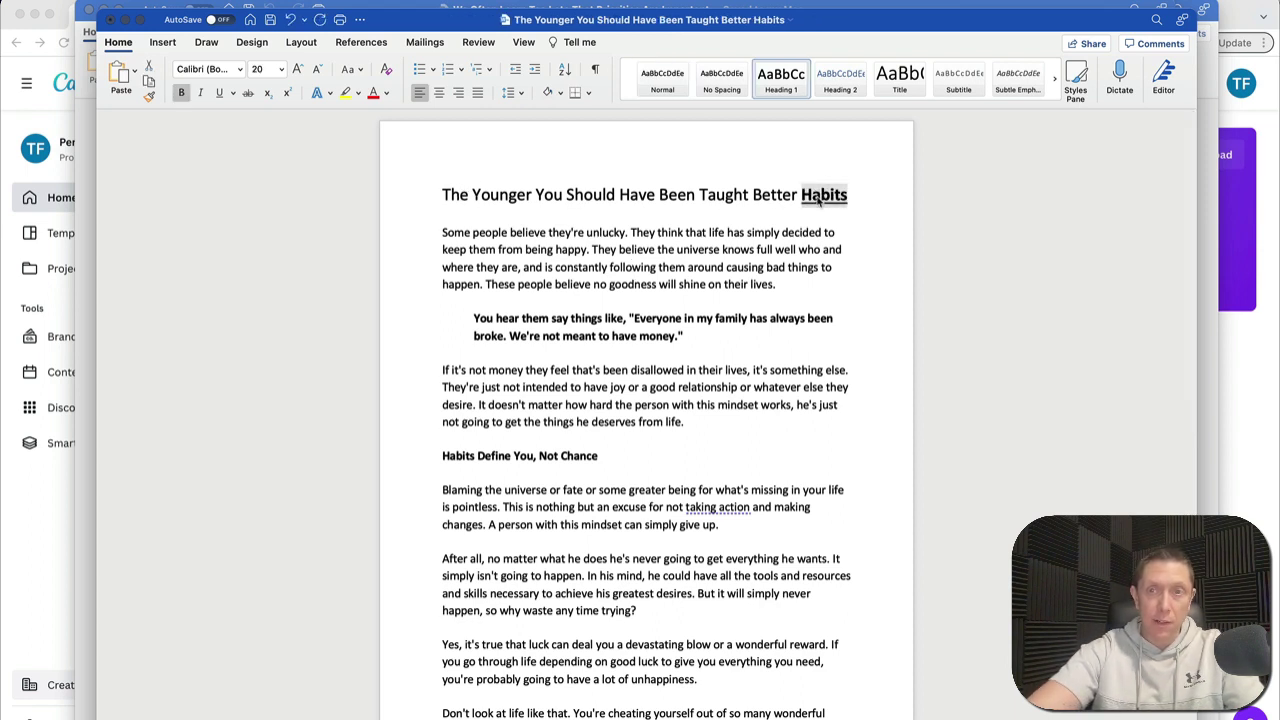
key("super+u")
left_click(855, 231)
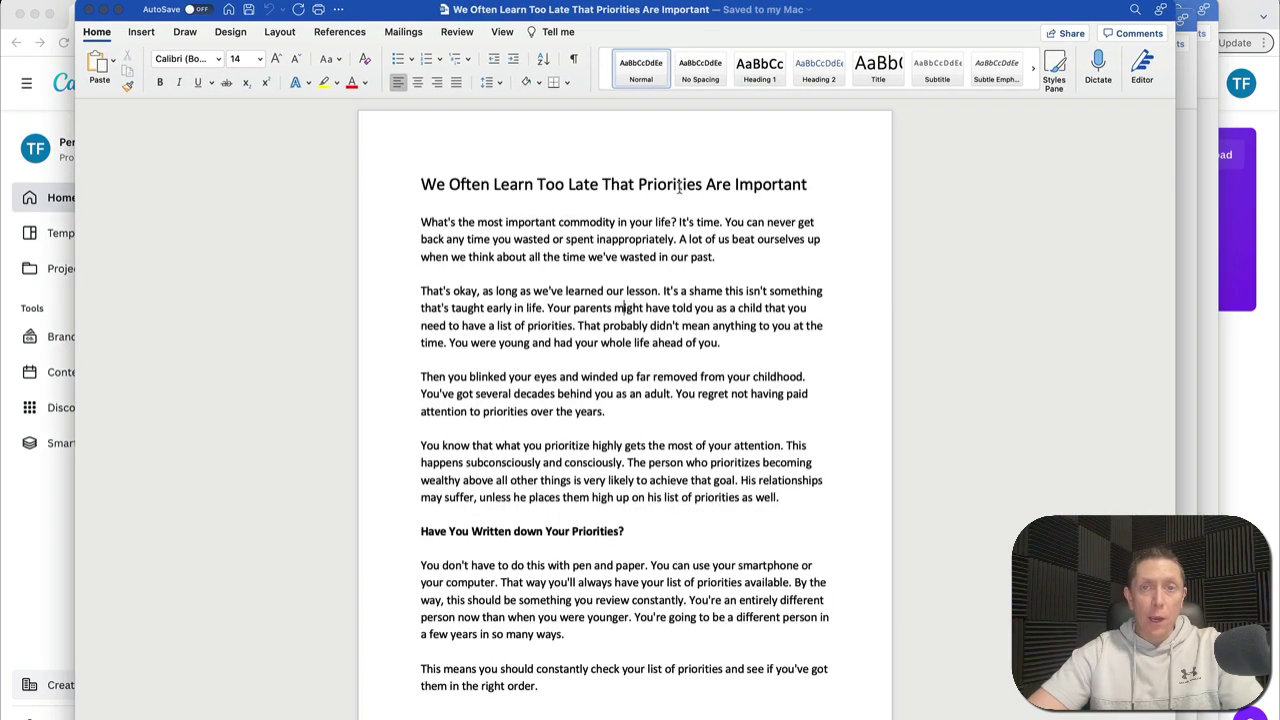
double_click(680, 187)
key("super+b")
key("super+u")
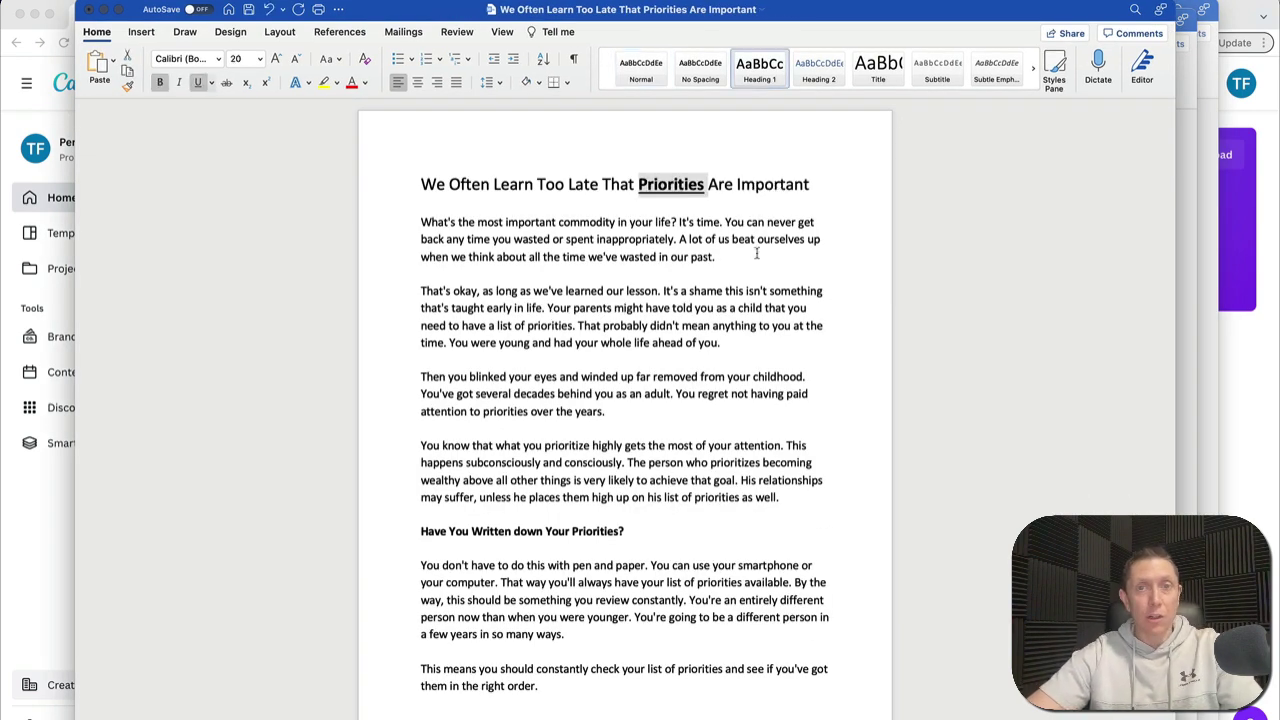
left_click(745, 251)
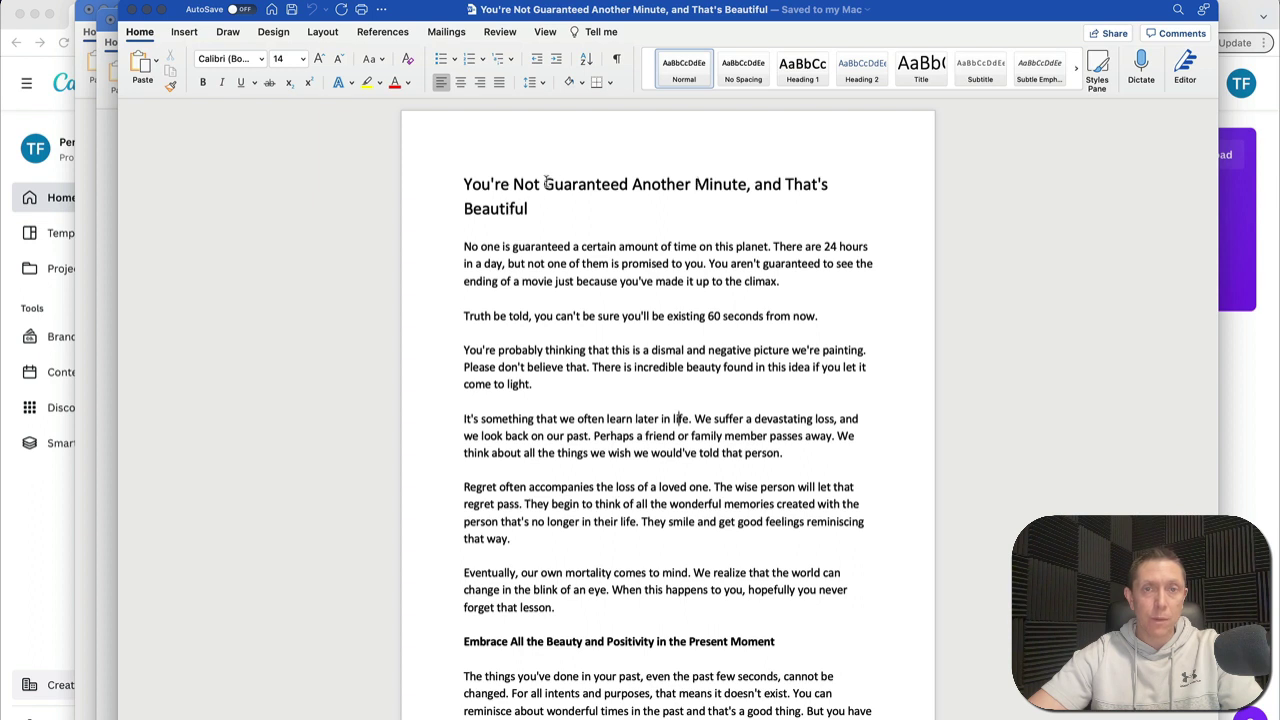
left_click_drag(544, 184, 745, 181)
key("super+b")
key("super+u")
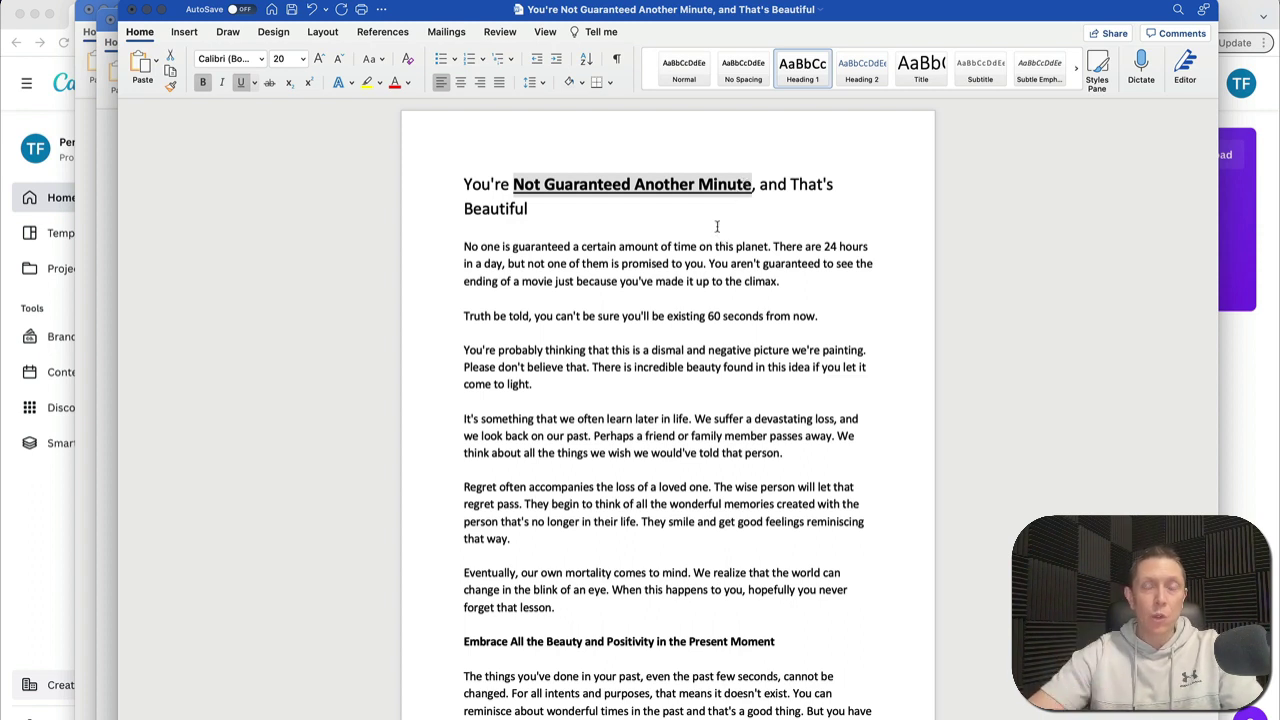
key("super+Tab")
key("super+Tab")
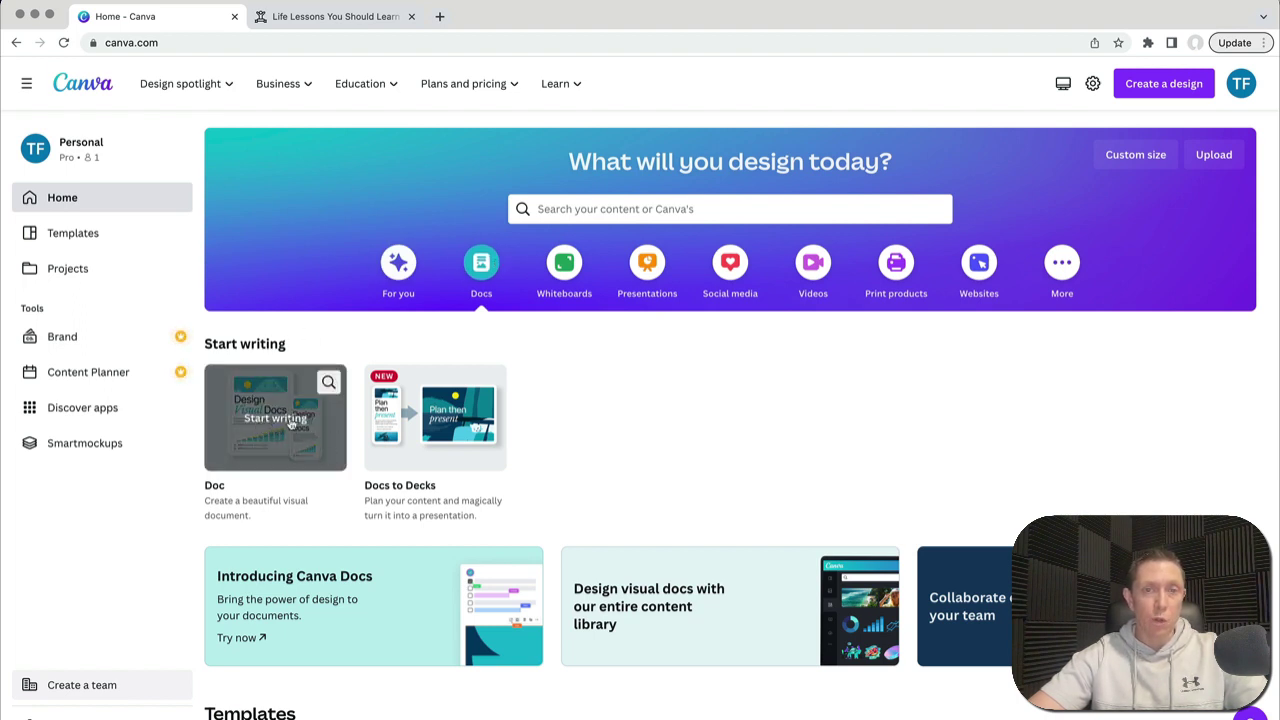
Step: Start a new blank Canva Doc and bring up the block insert menu beside its first line
left_click(289, 424)
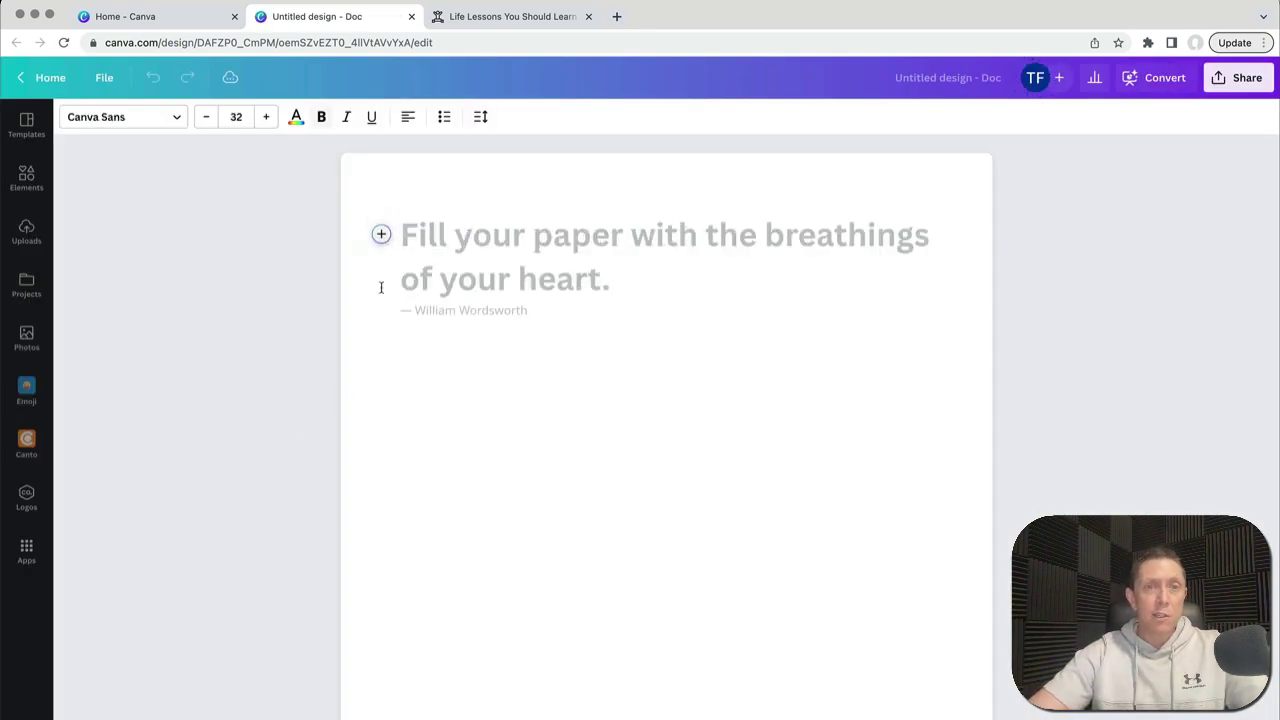
left_click(381, 234)
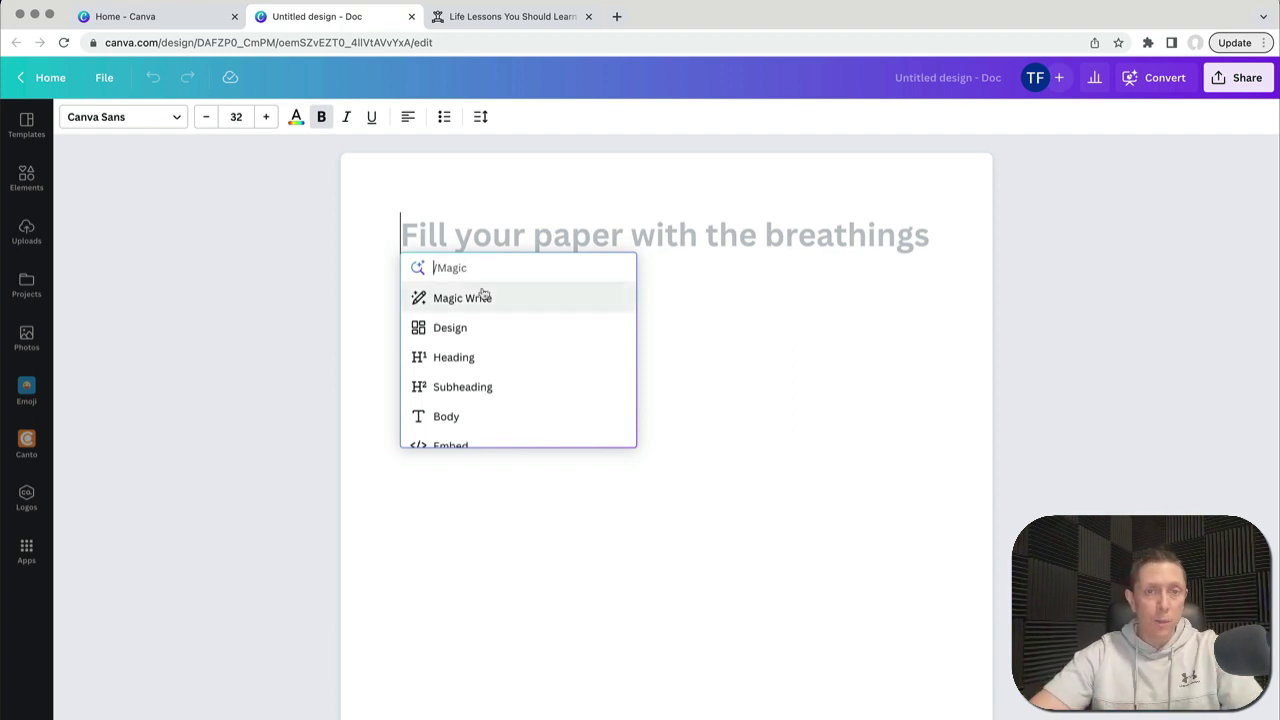
Step: Insert a Blog Post template design and retype its headline as 'LIFE LESSONS', shrinking it to 116
left_click(462, 327)
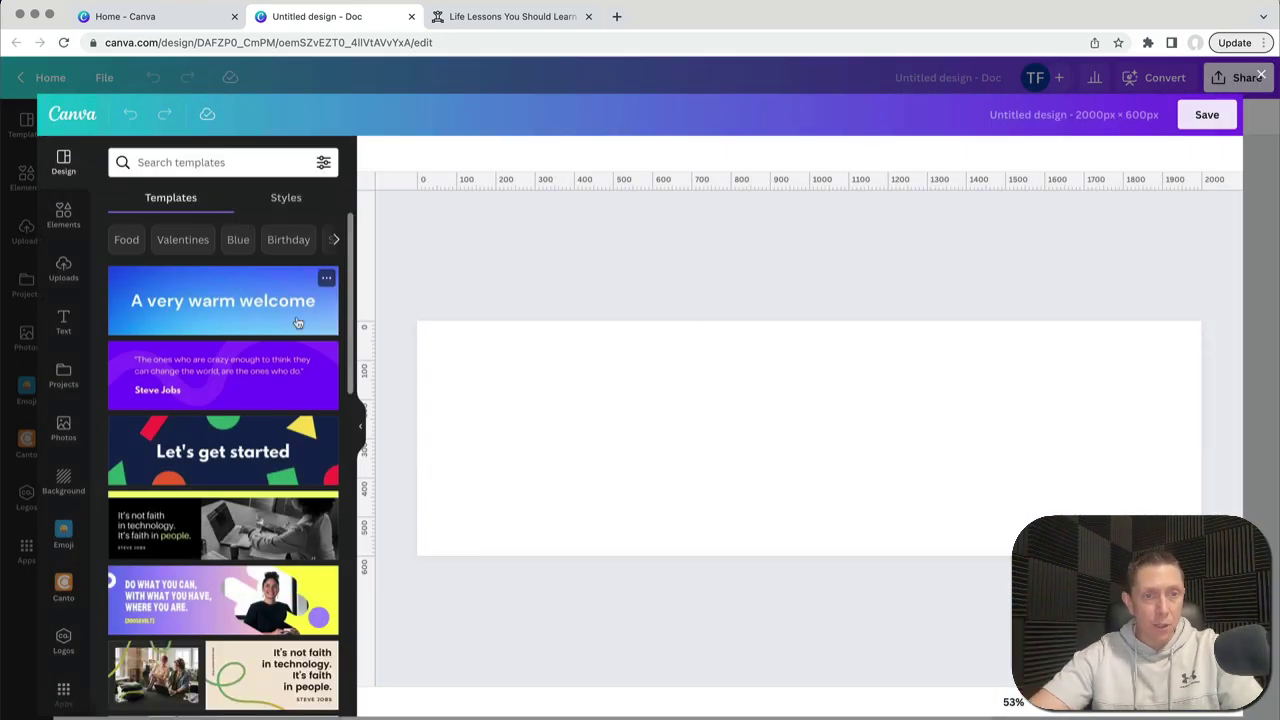
scroll(233, 340, "down", 5)
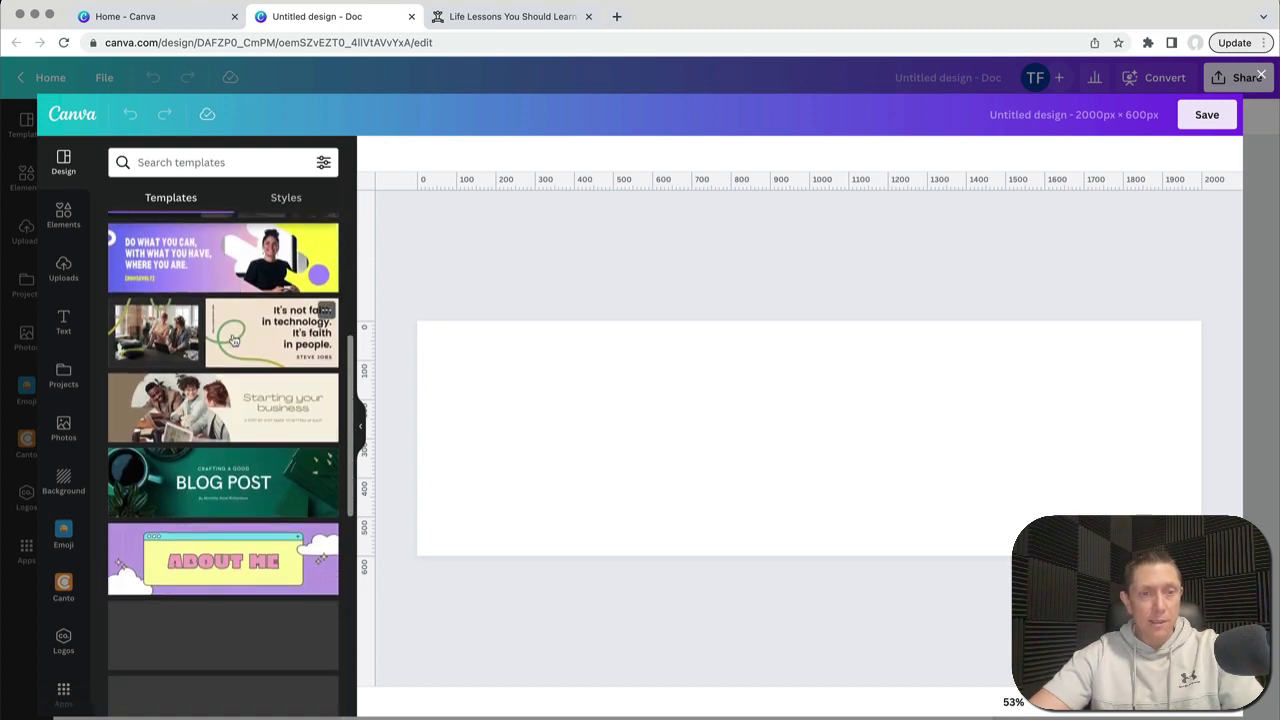
left_click(278, 500)
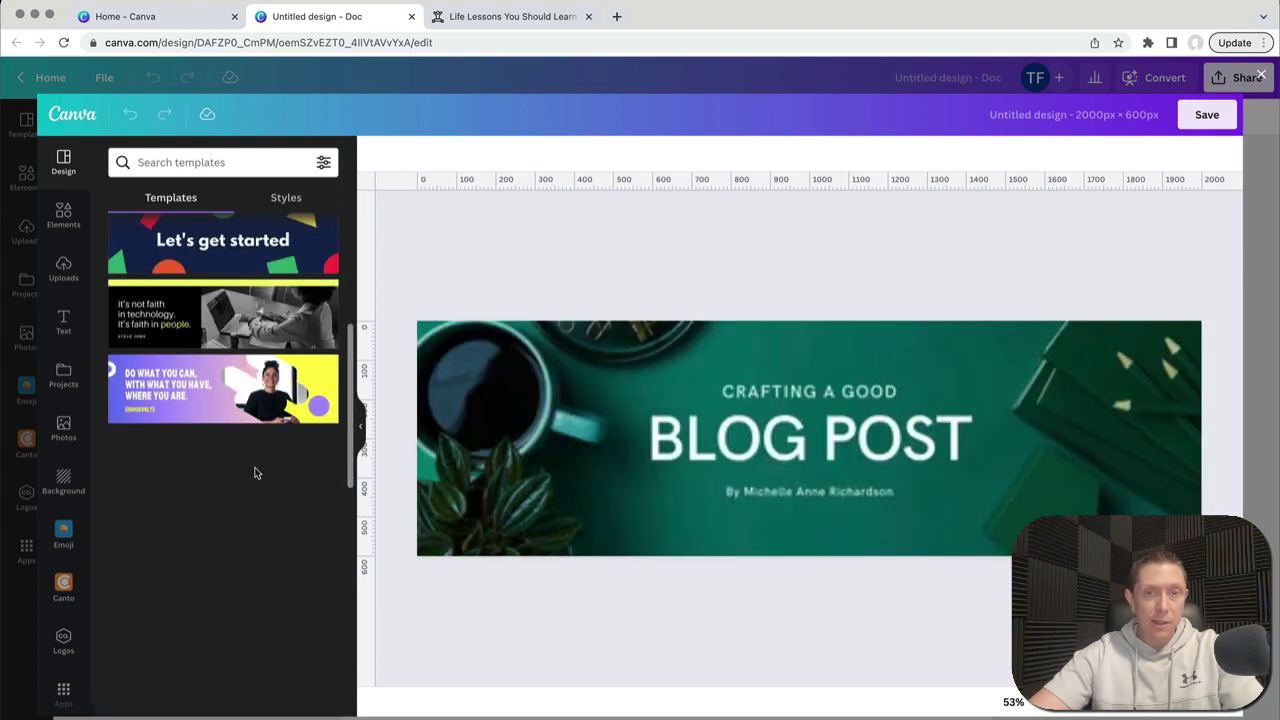
double_click(858, 425)
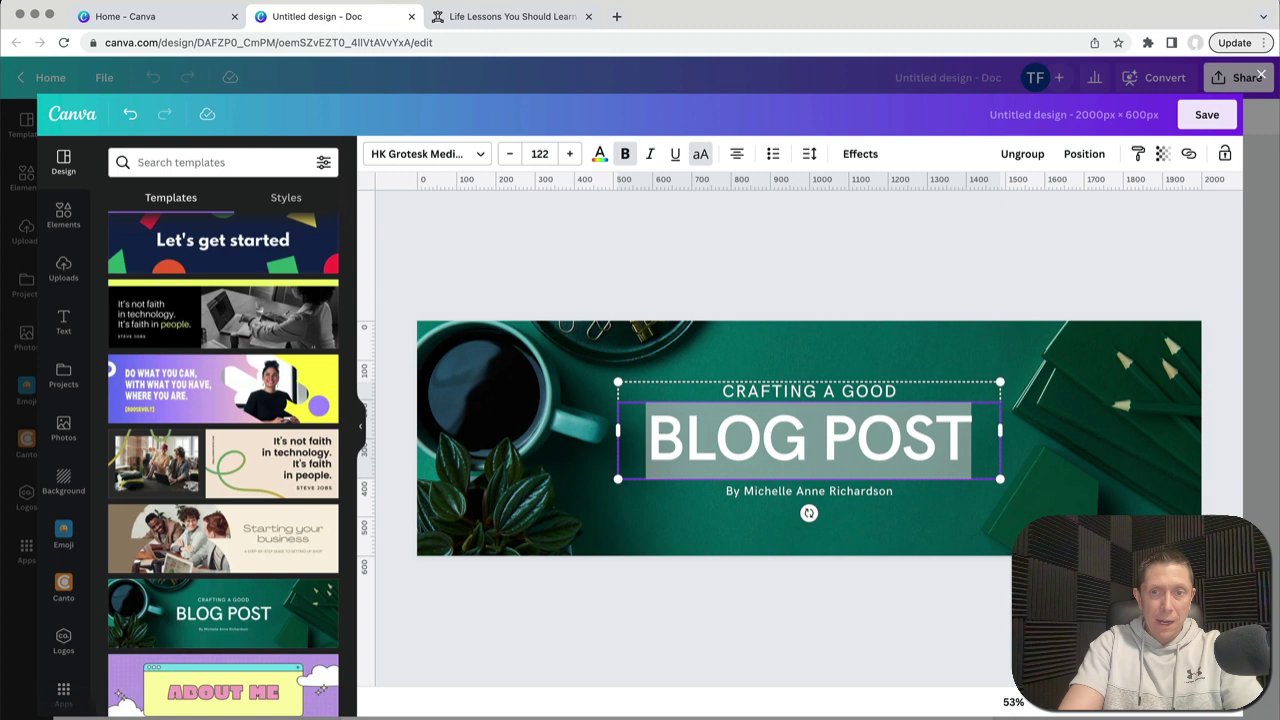
type("LIFE LESSON")
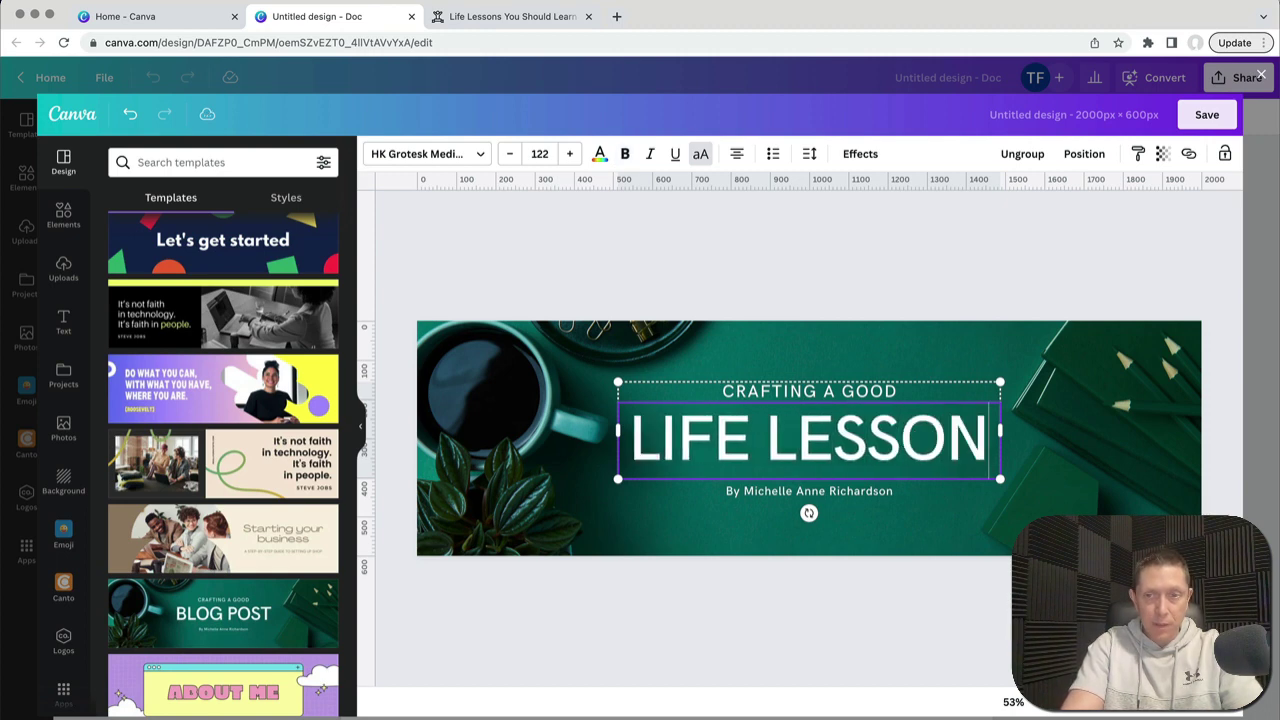
type("S")
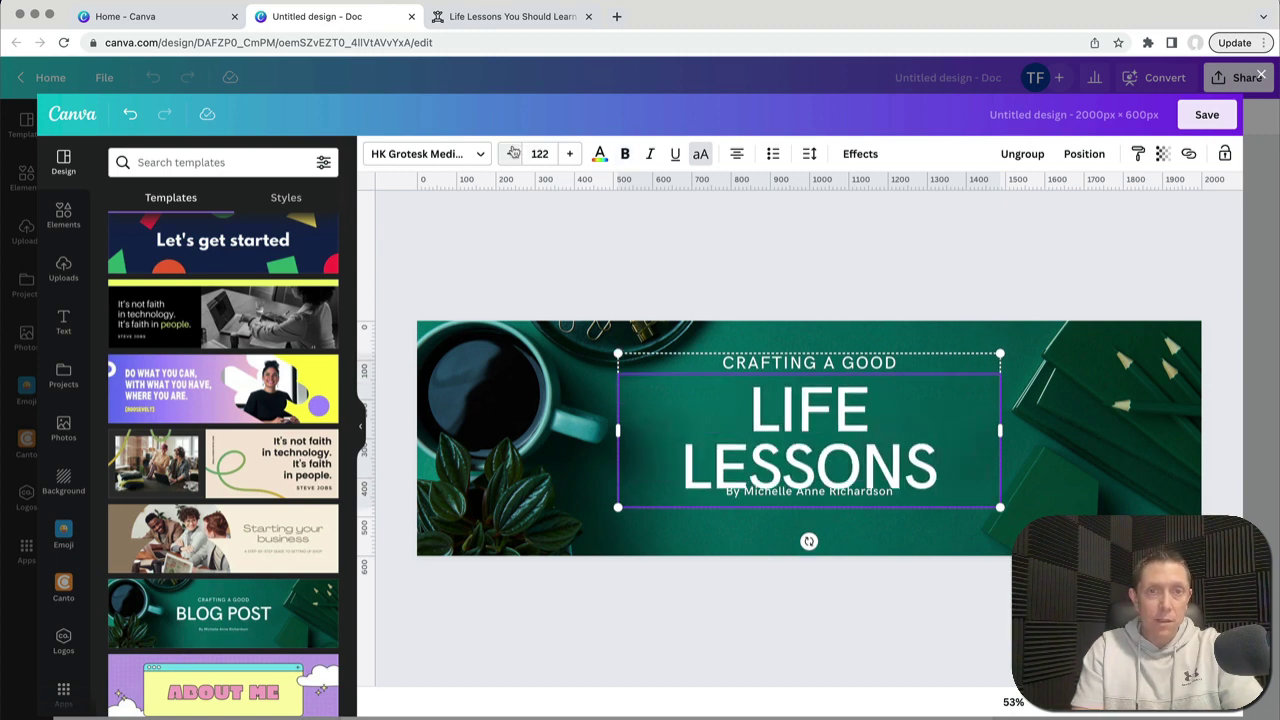
left_click(510, 153)
left_click(510, 153)
left_click(510, 153)
left_click(510, 153)
left_click(510, 153)
left_click(510, 153)
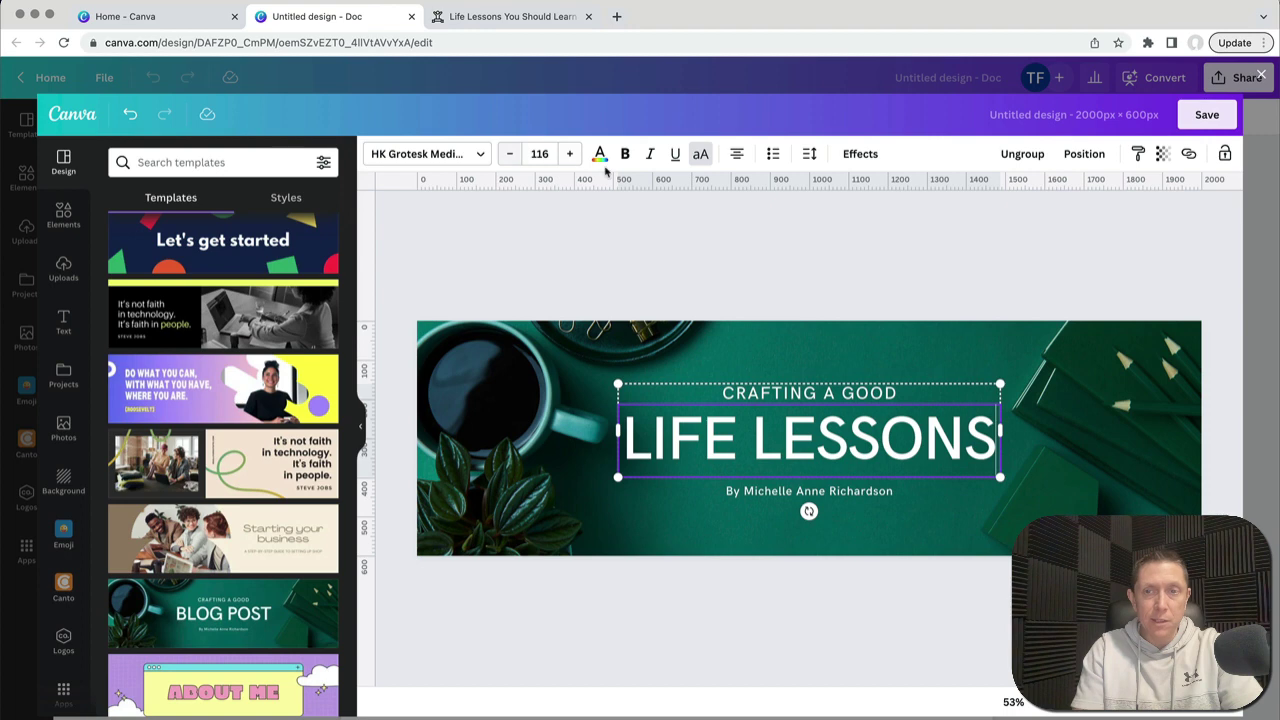
left_click(780, 283)
Step: Replace the tagline with 'POWERFUL...' and the byline with 'By: ToolsForMotivation.com', then save the banner
left_click(809, 392)
double_click(809, 392)
type("P")
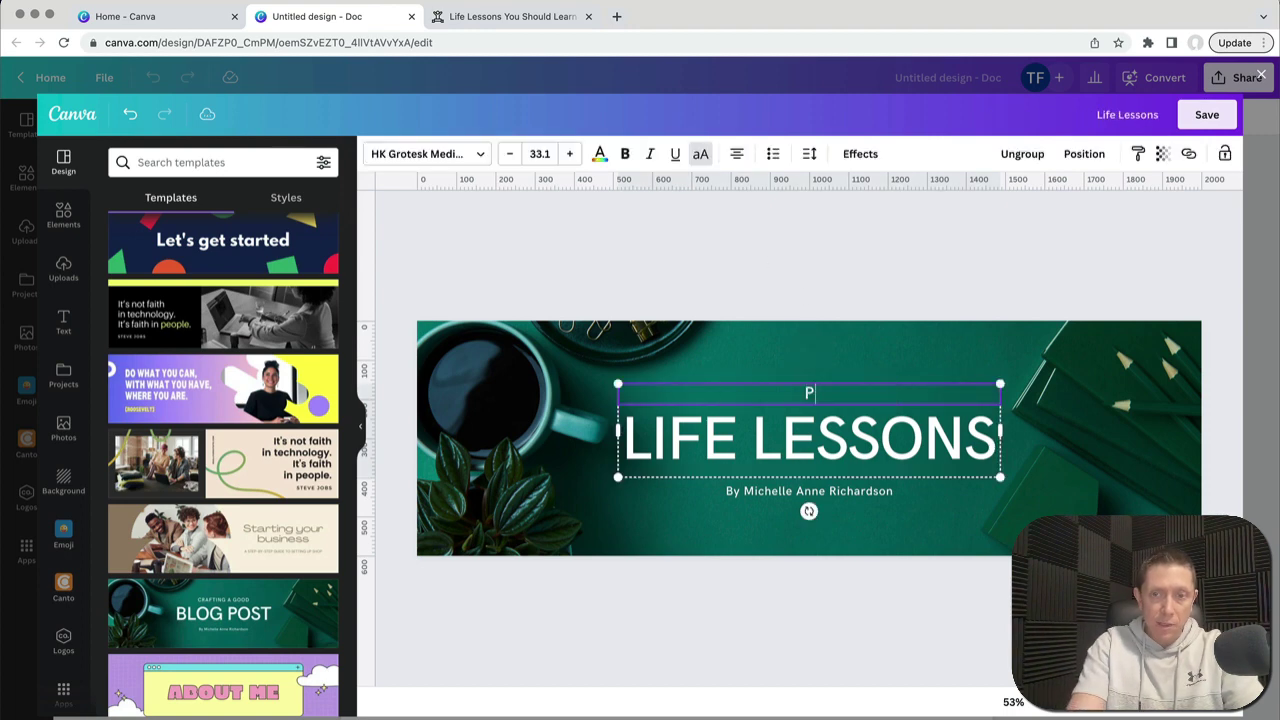
type("OWERFUL...")
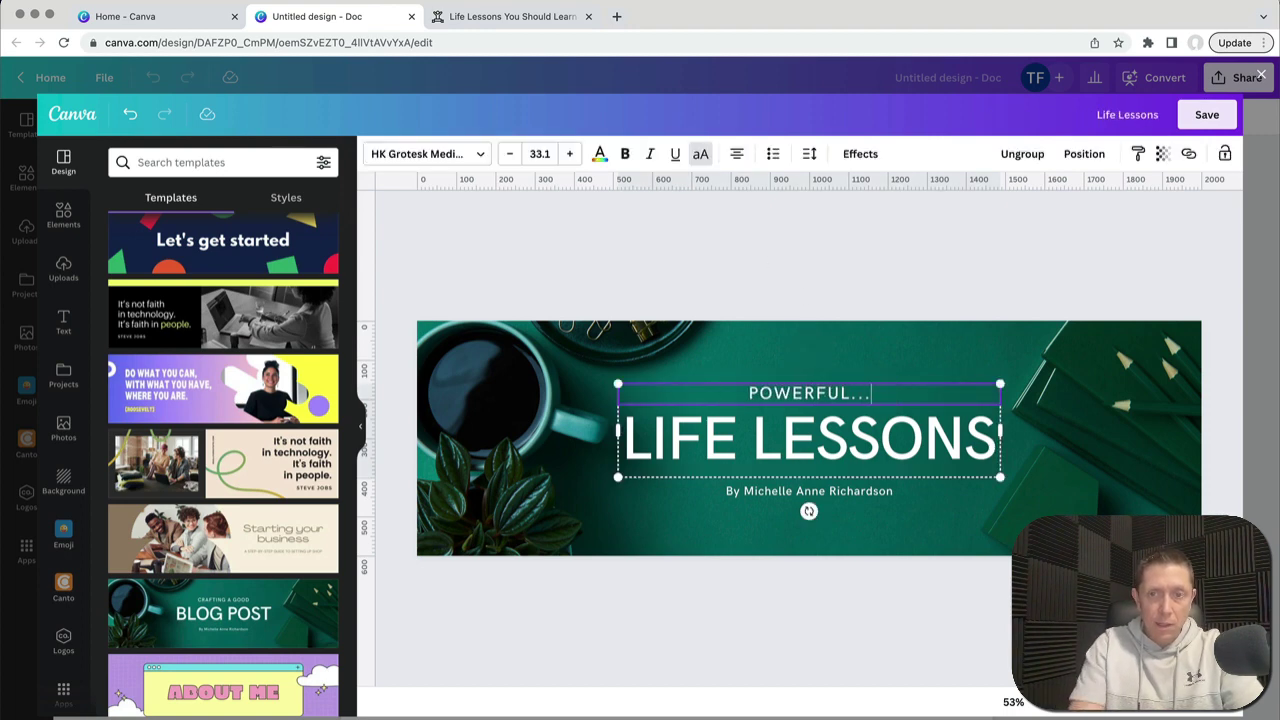
left_click(748, 492)
double_click(748, 492)
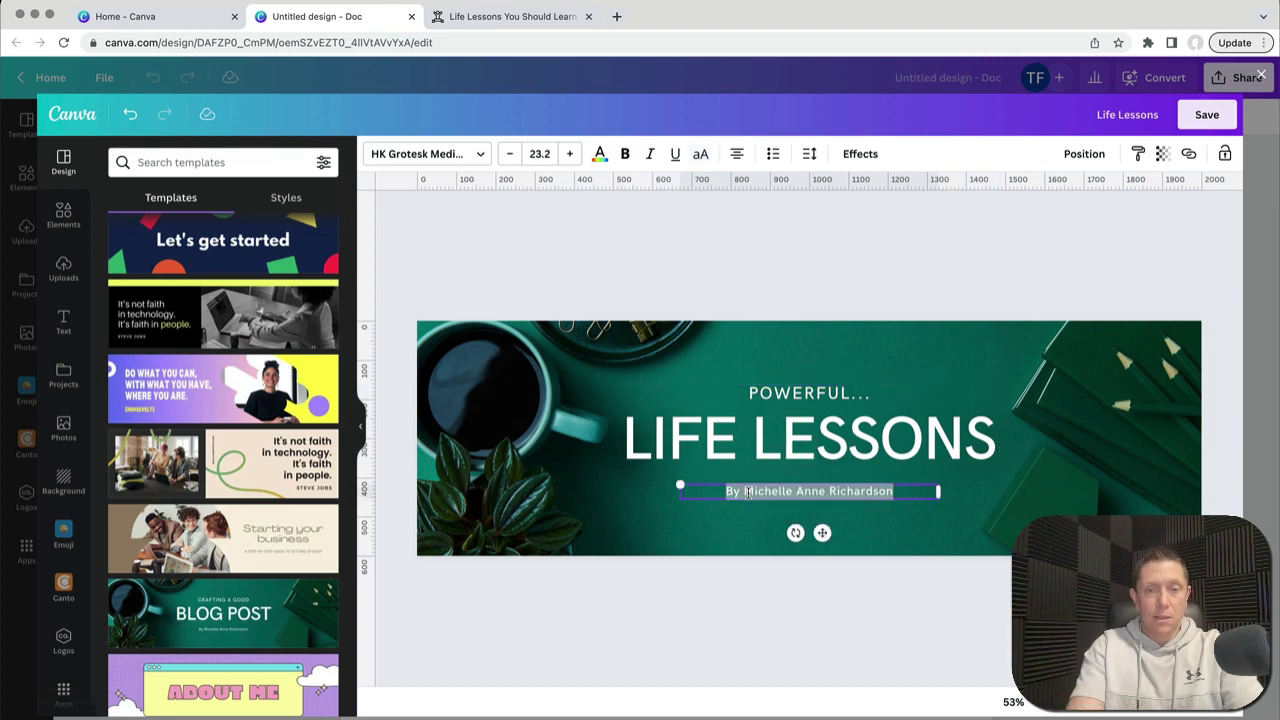
type("By: Tool")
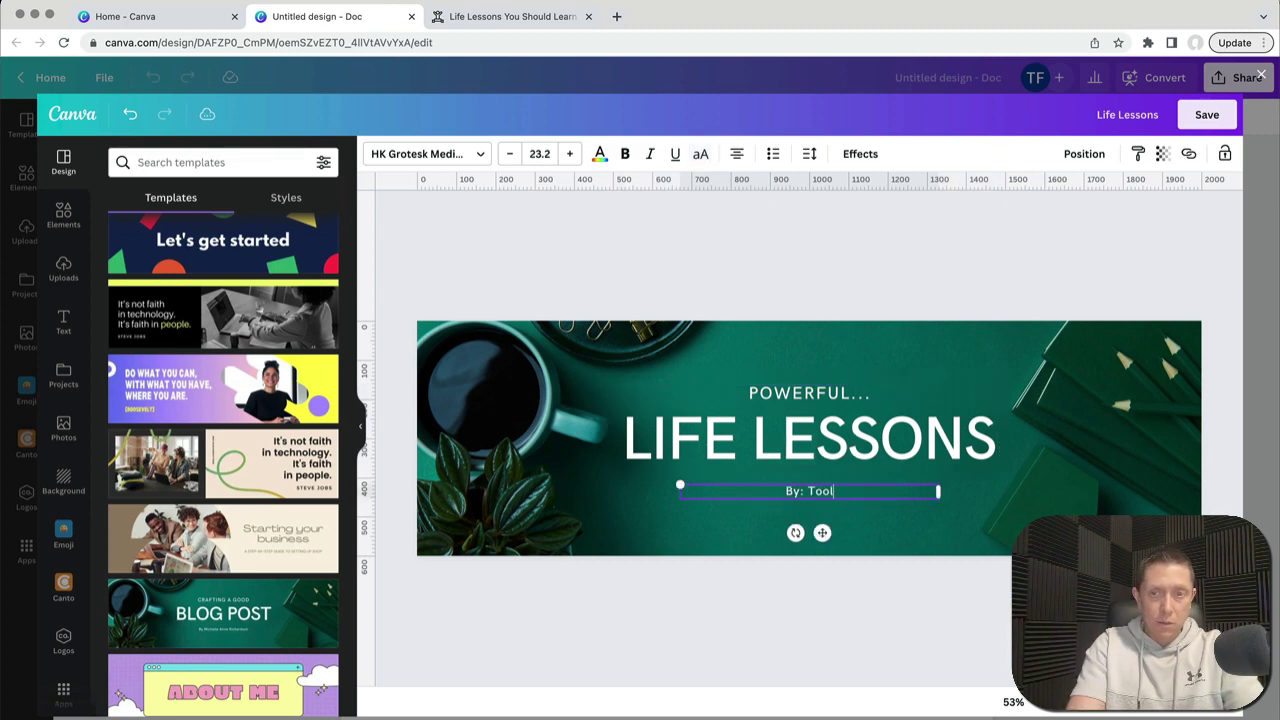
type("sForMotivatio")
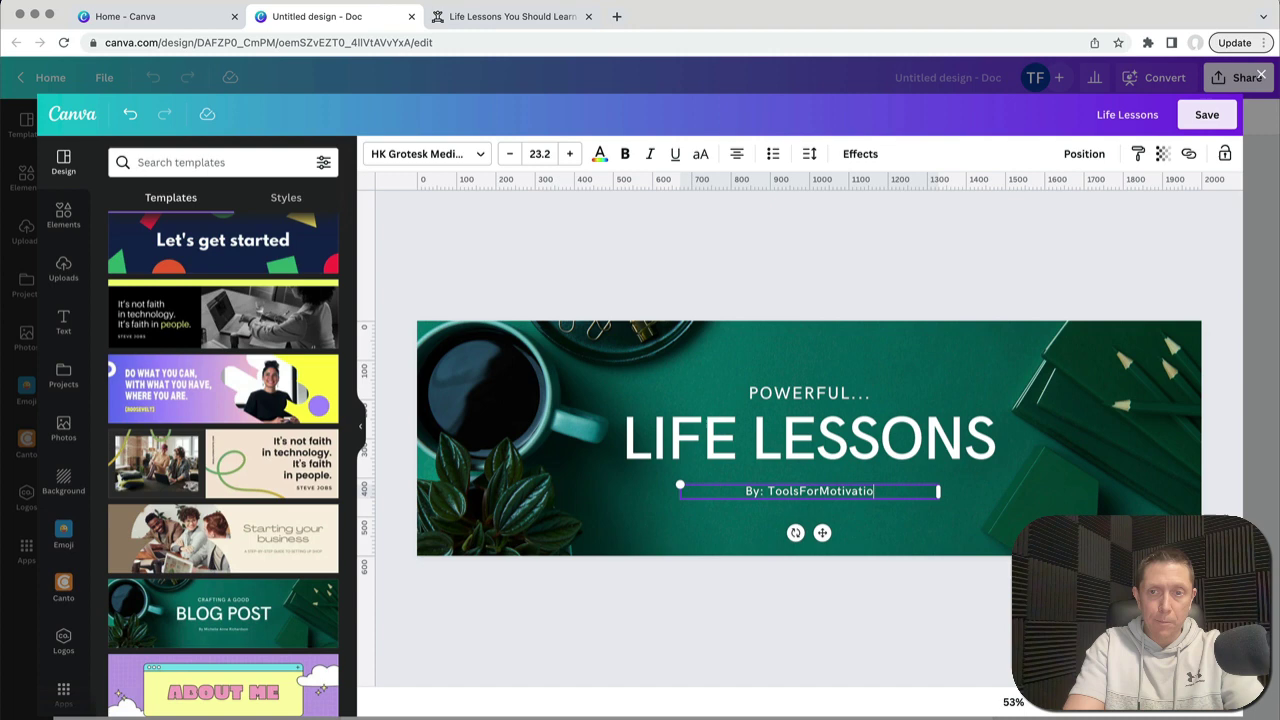
type("n.com")
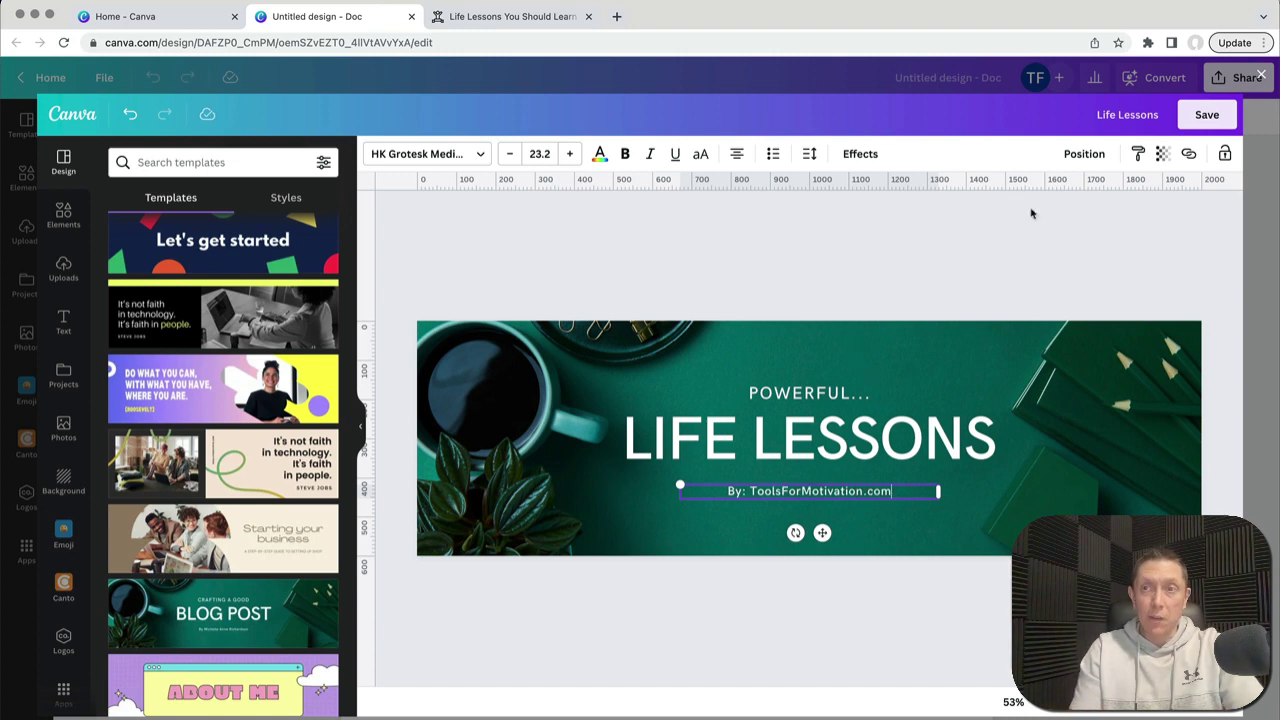
left_click(1207, 114)
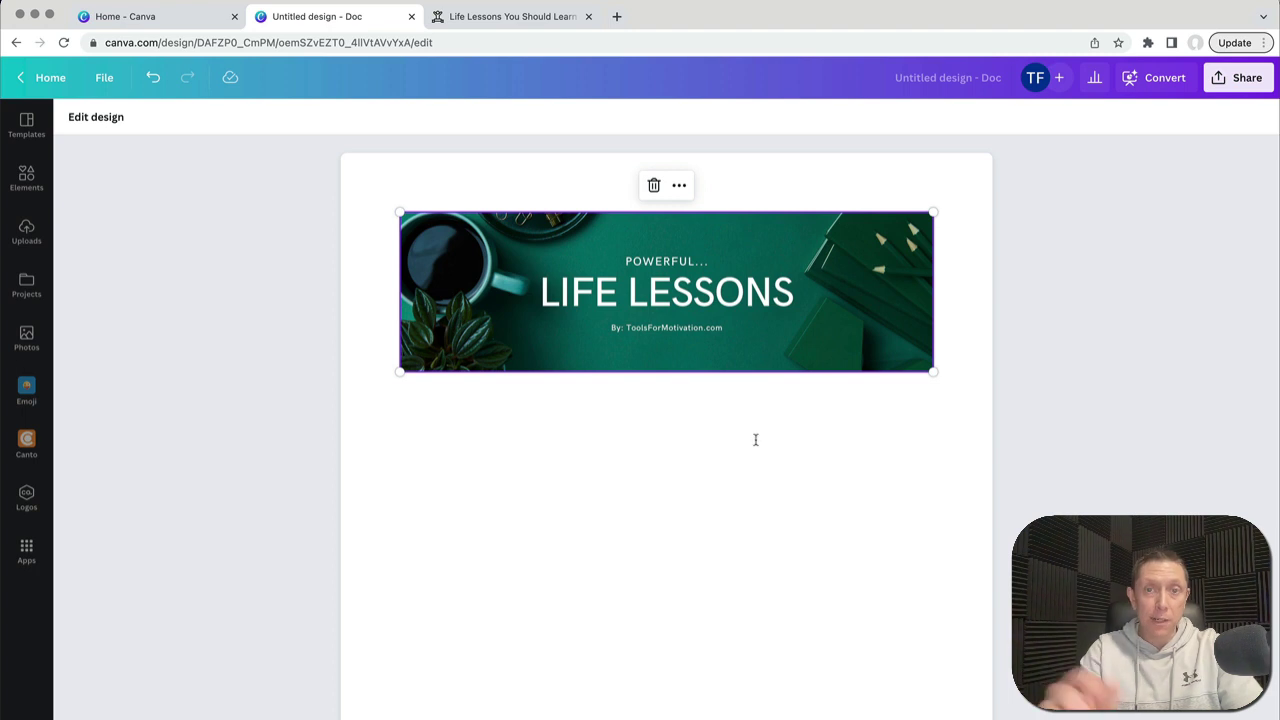
Step: Turn the empty line below the banner into a Heading block, then switch to the Word article
left_click(962, 366)
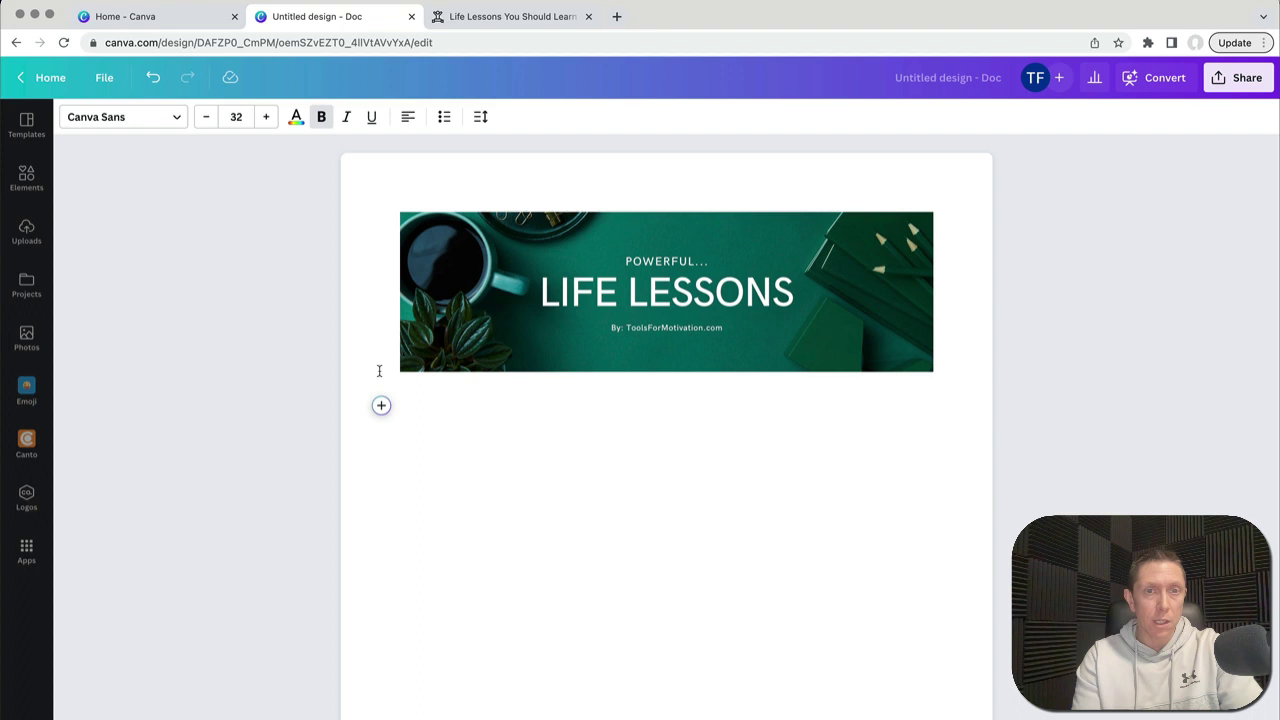
left_click(380, 404)
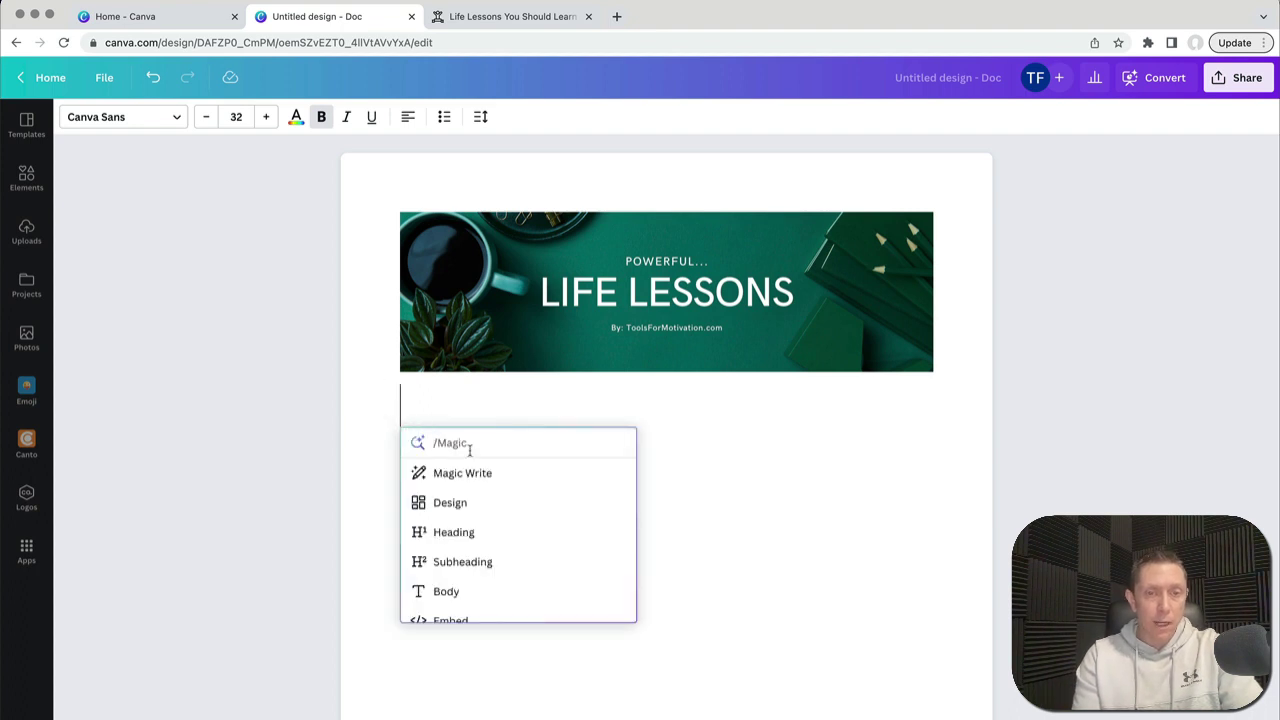
scroll(470, 495, "down", 2)
scroll(470, 497, "up", 2)
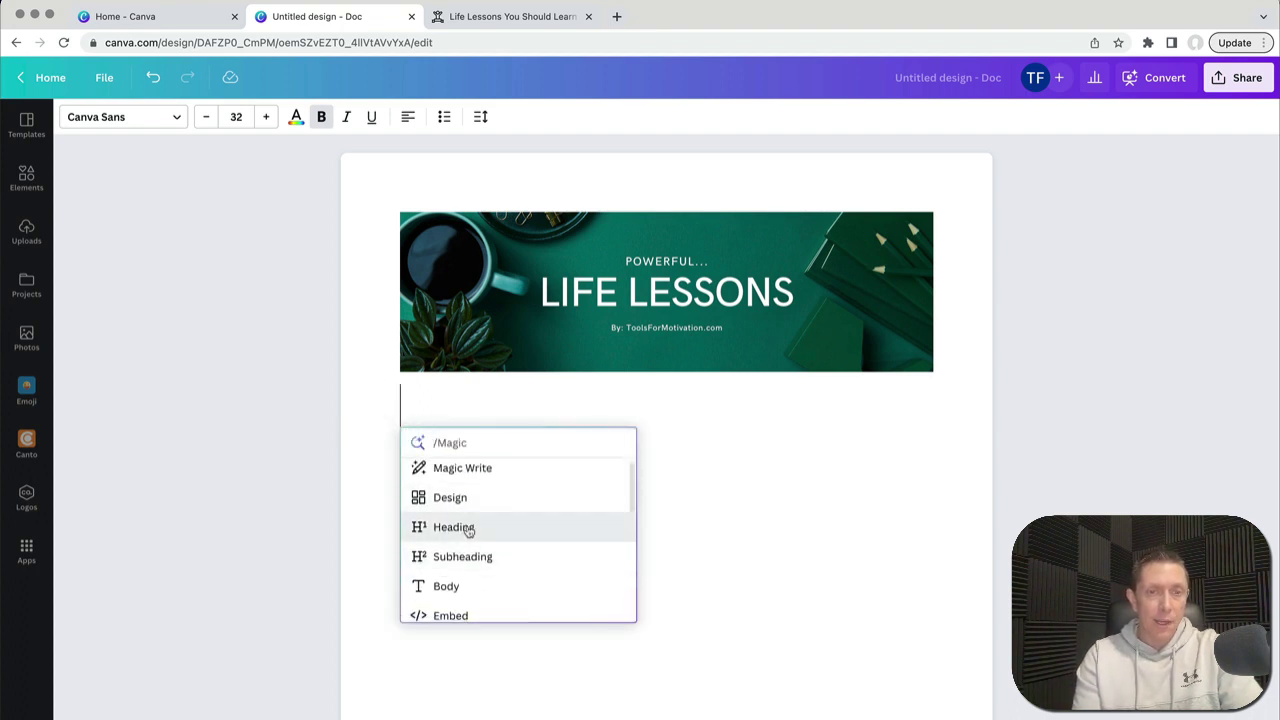
left_click(463, 526)
key("super+Tab")
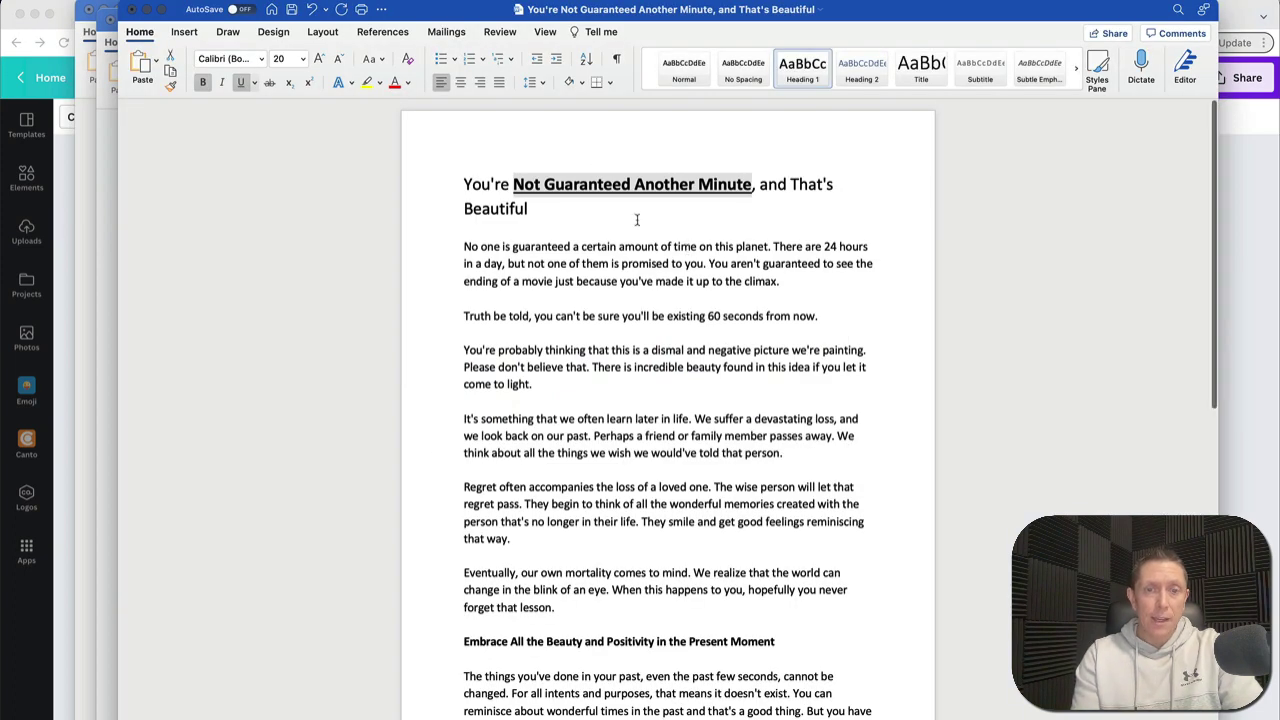
Step: Copy the 'Embrace All the Beauty and Positivity in the Present Moment' heading from Word
scroll(636, 219, "down", 4)
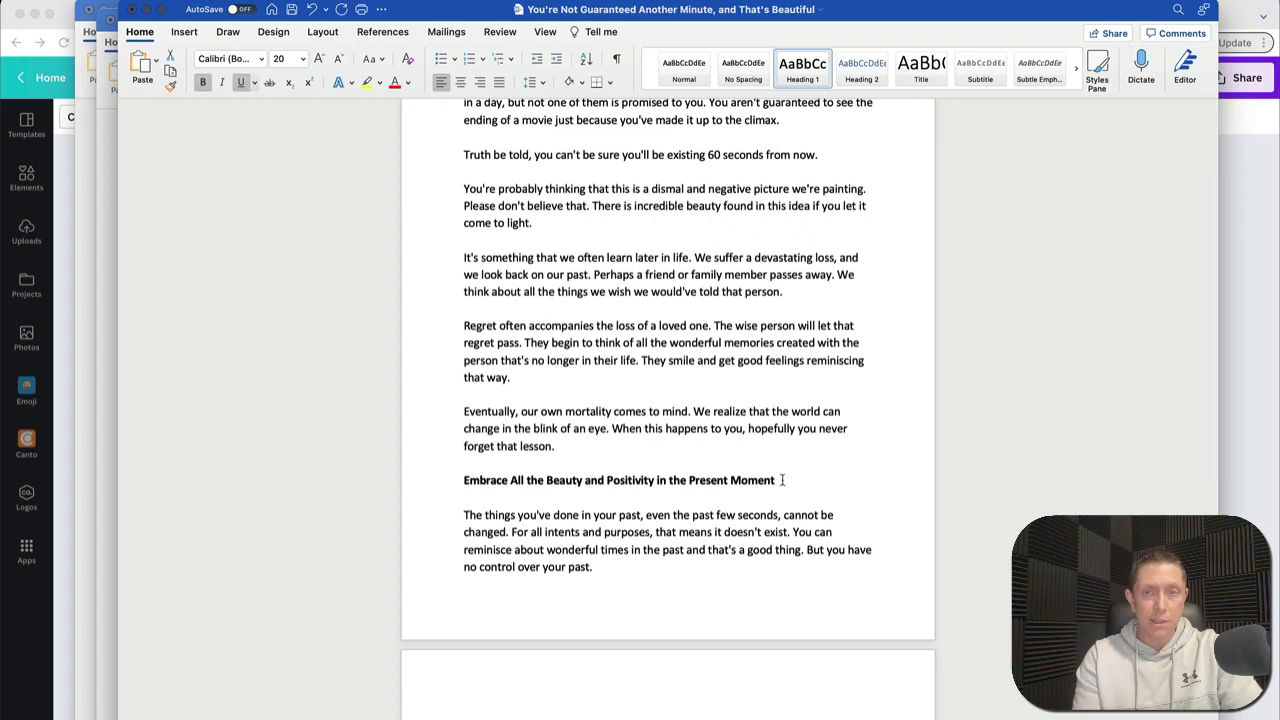
left_click_drag(782, 480, 484, 483)
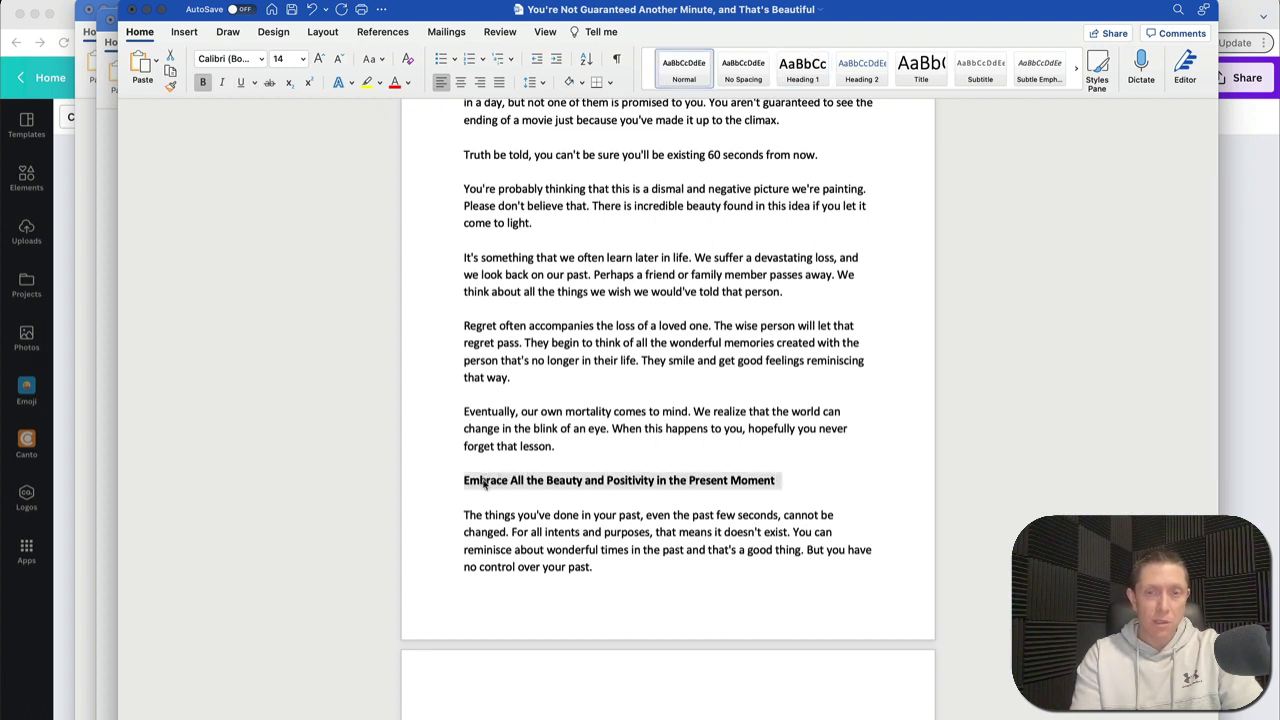
key("super+Tab")
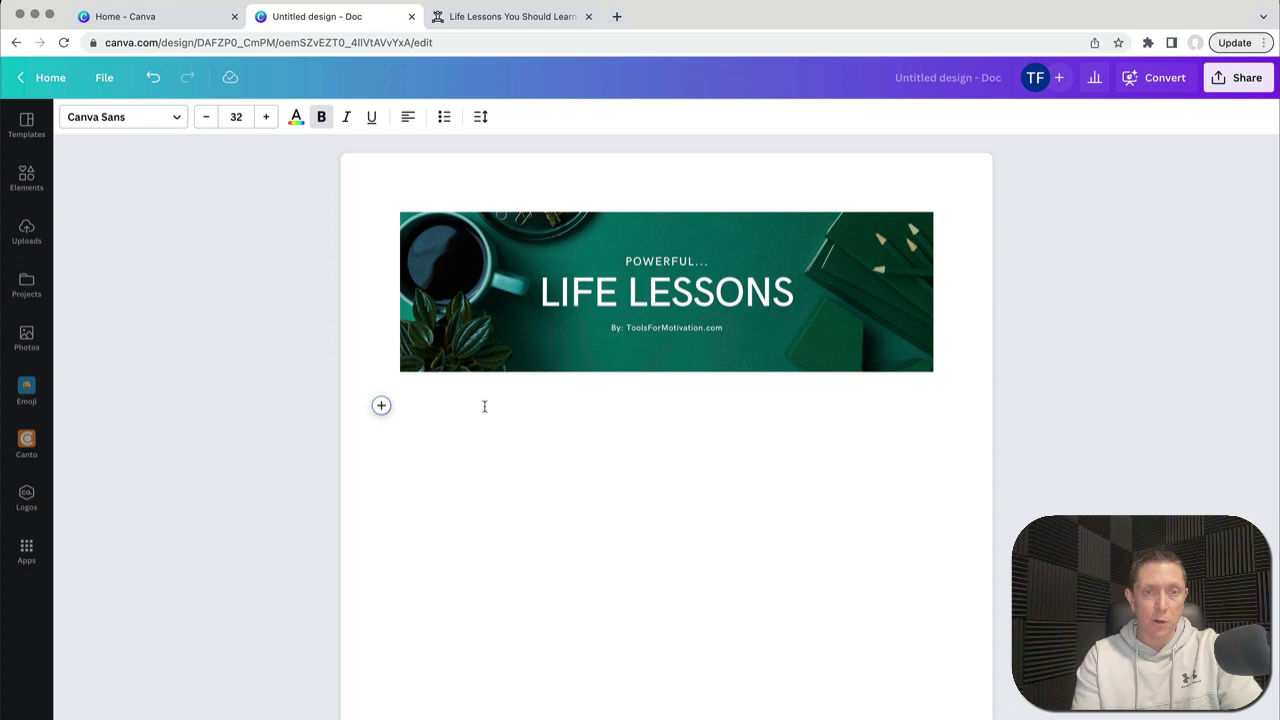
Step: Paste the Embrace heading under the banner as one line and set its font size to 25
type("Embrace All the Beauty and Positivity in the Present Moment")
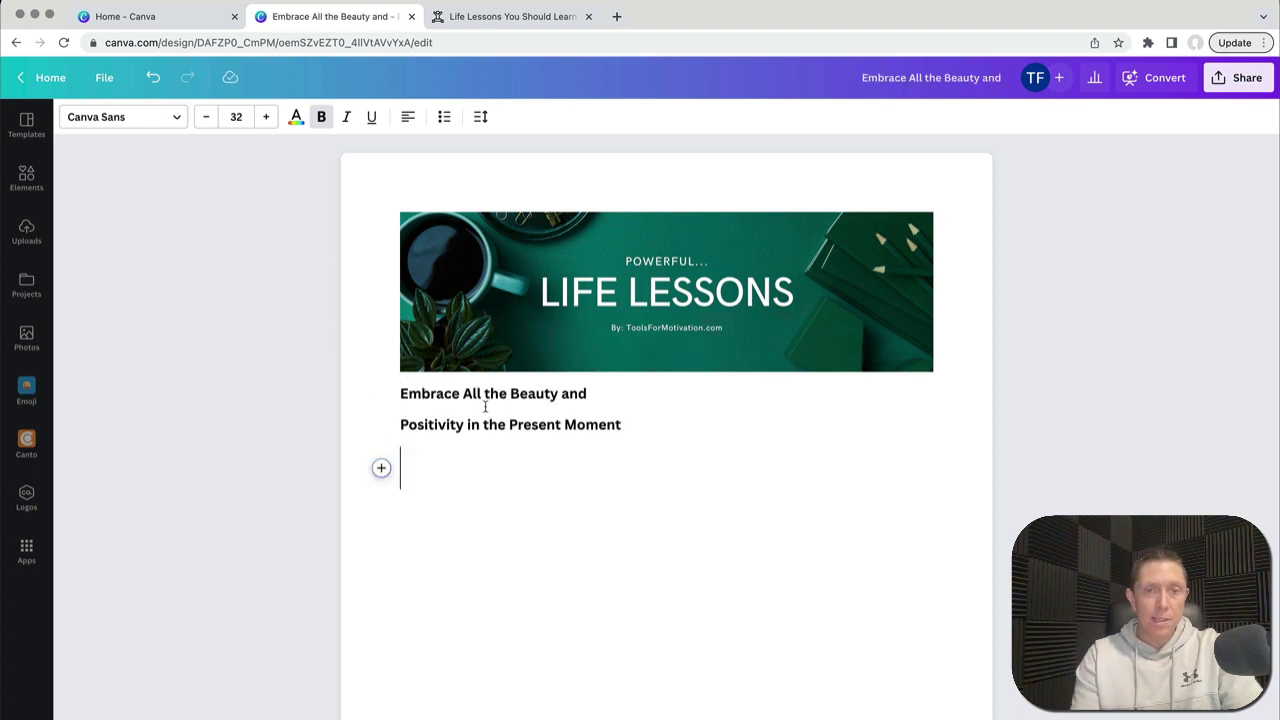
left_click(611, 400)
key("Delete")
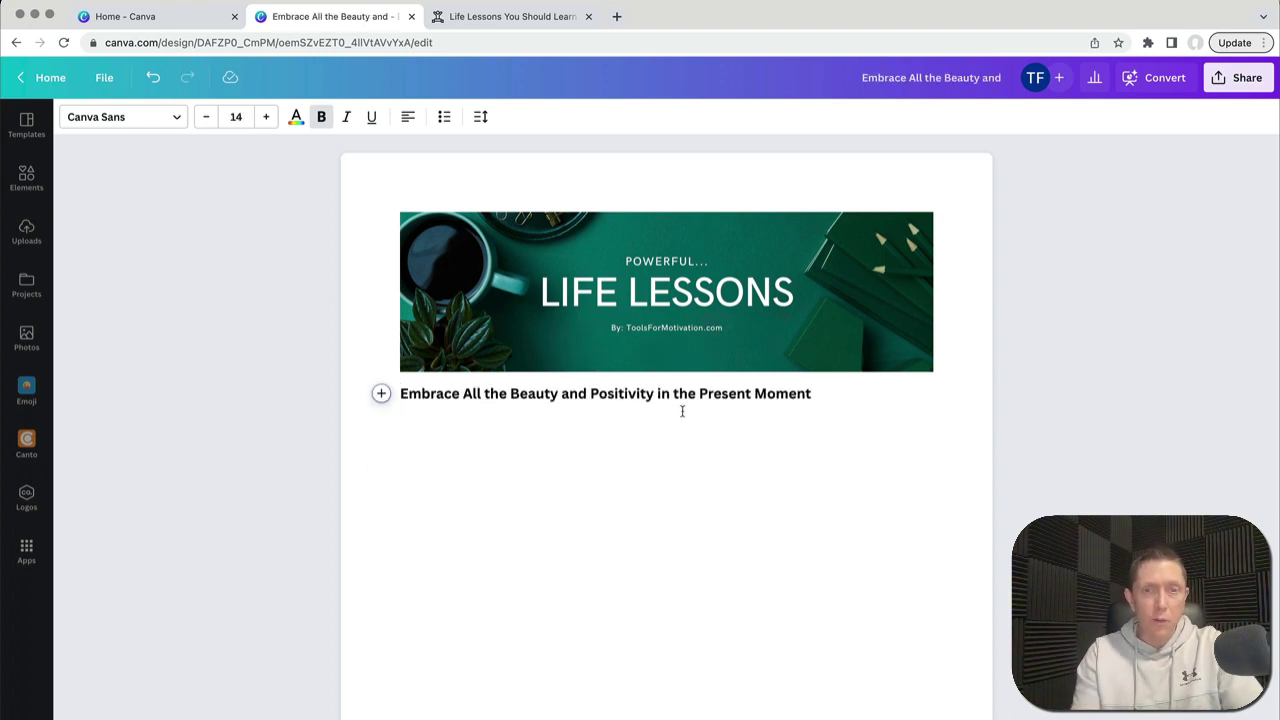
left_click(735, 394)
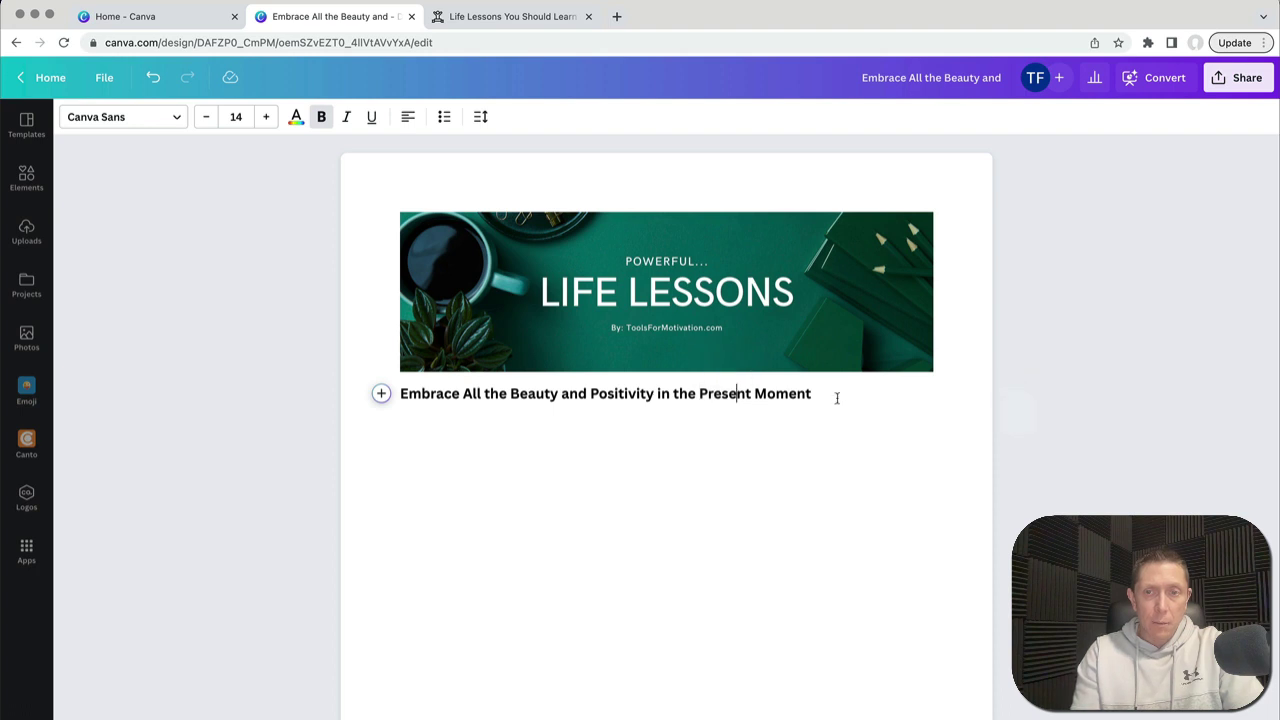
left_click_drag(837, 398, 186, 391)
left_click(617, 366)
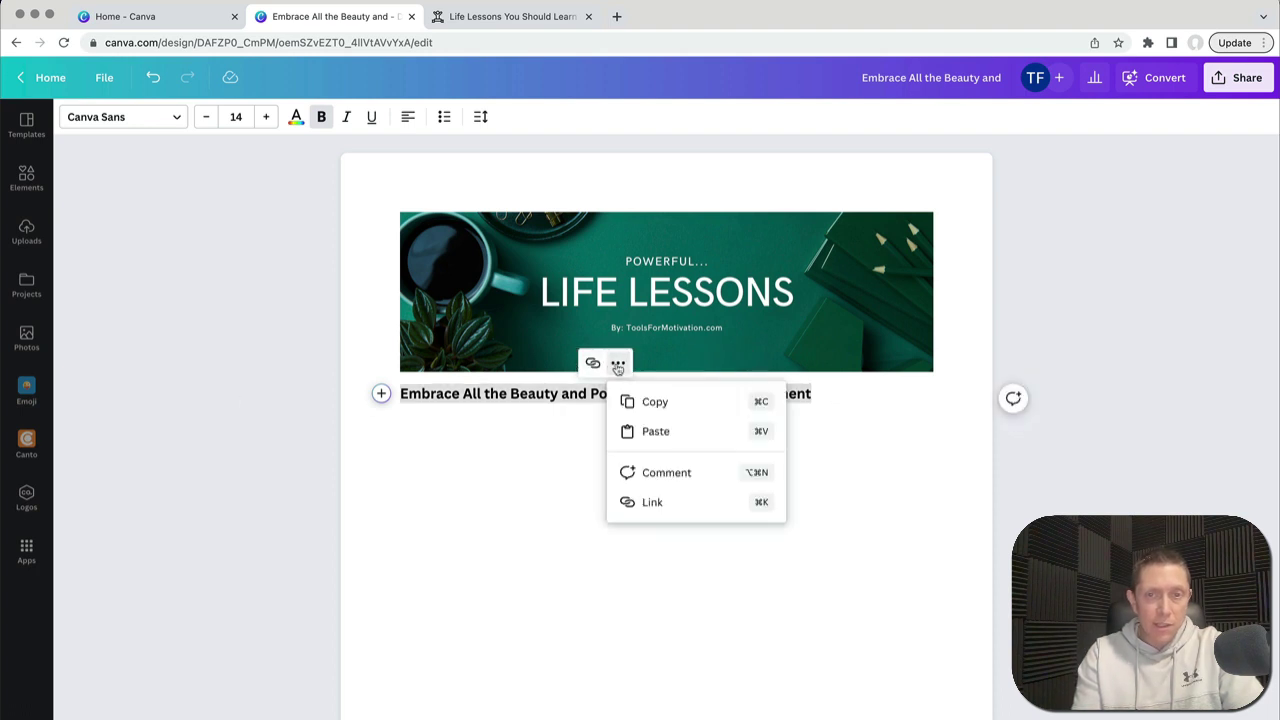
left_click(492, 393)
triple_click(450, 393)
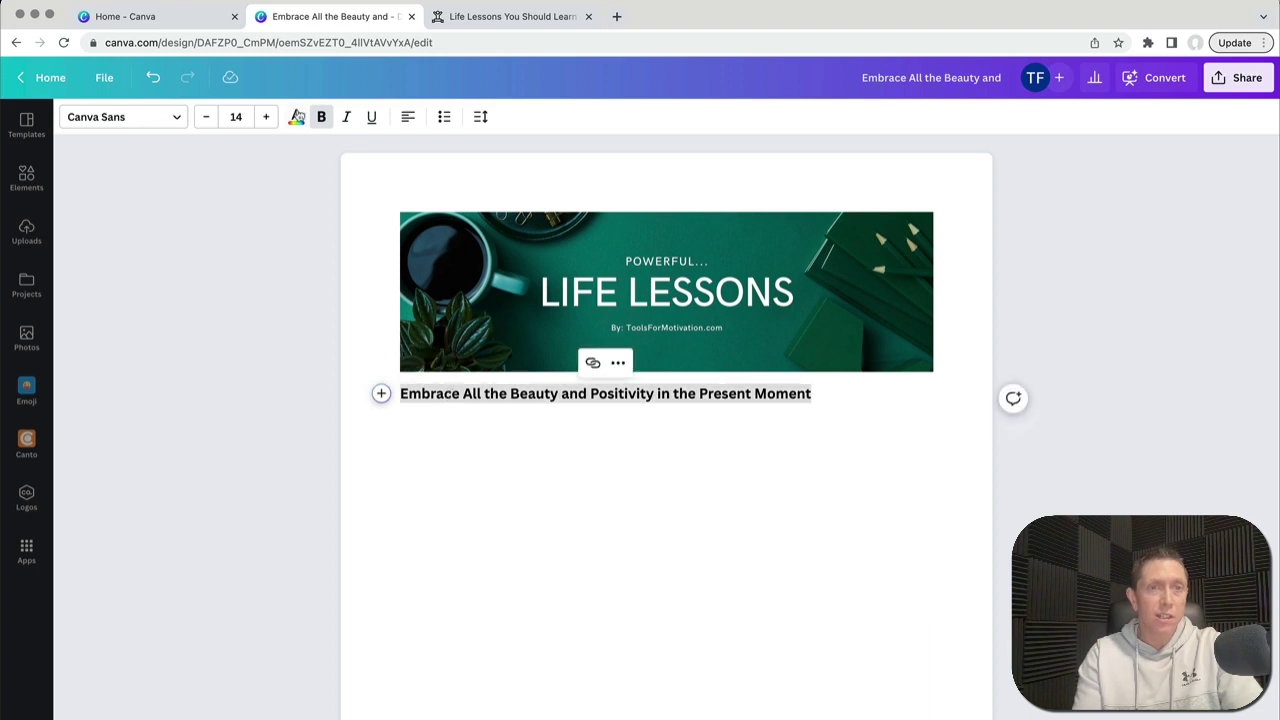
left_click(236, 117)
left_click(238, 117)
type("25")
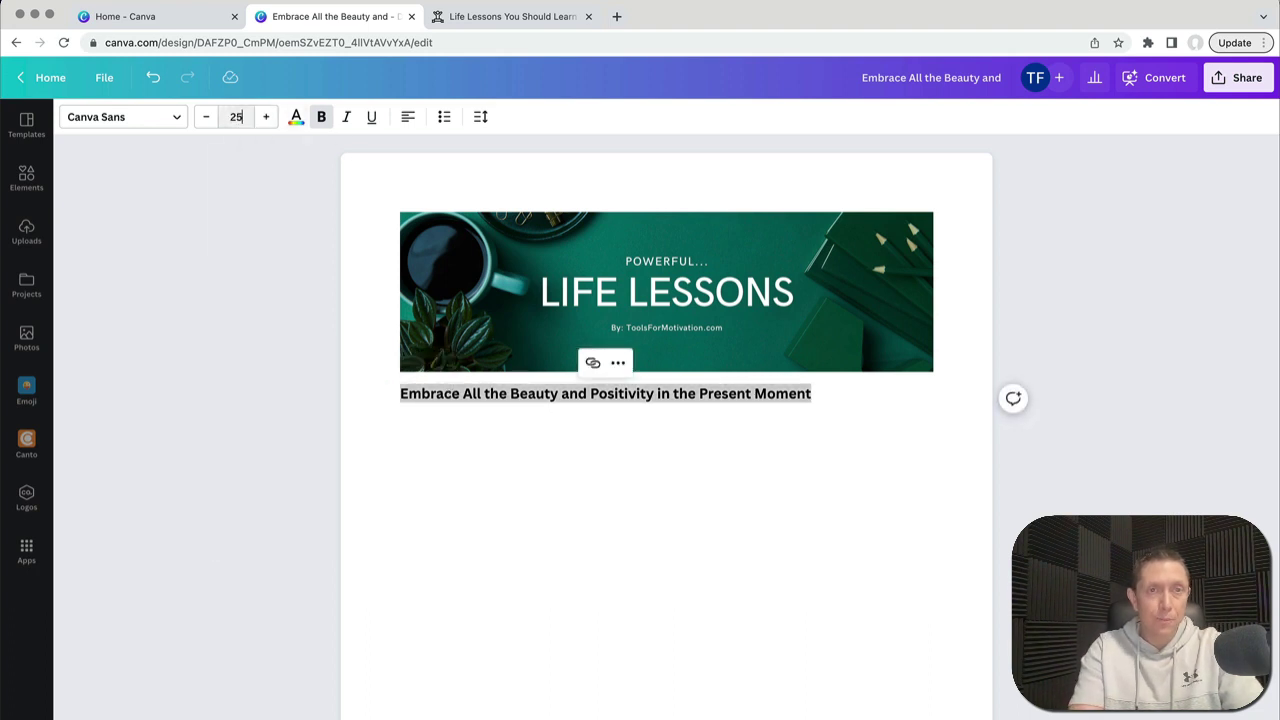
key("Return")
Step: Add a new Body text line beneath the heading, then switch back to Word
left_click(620, 452)
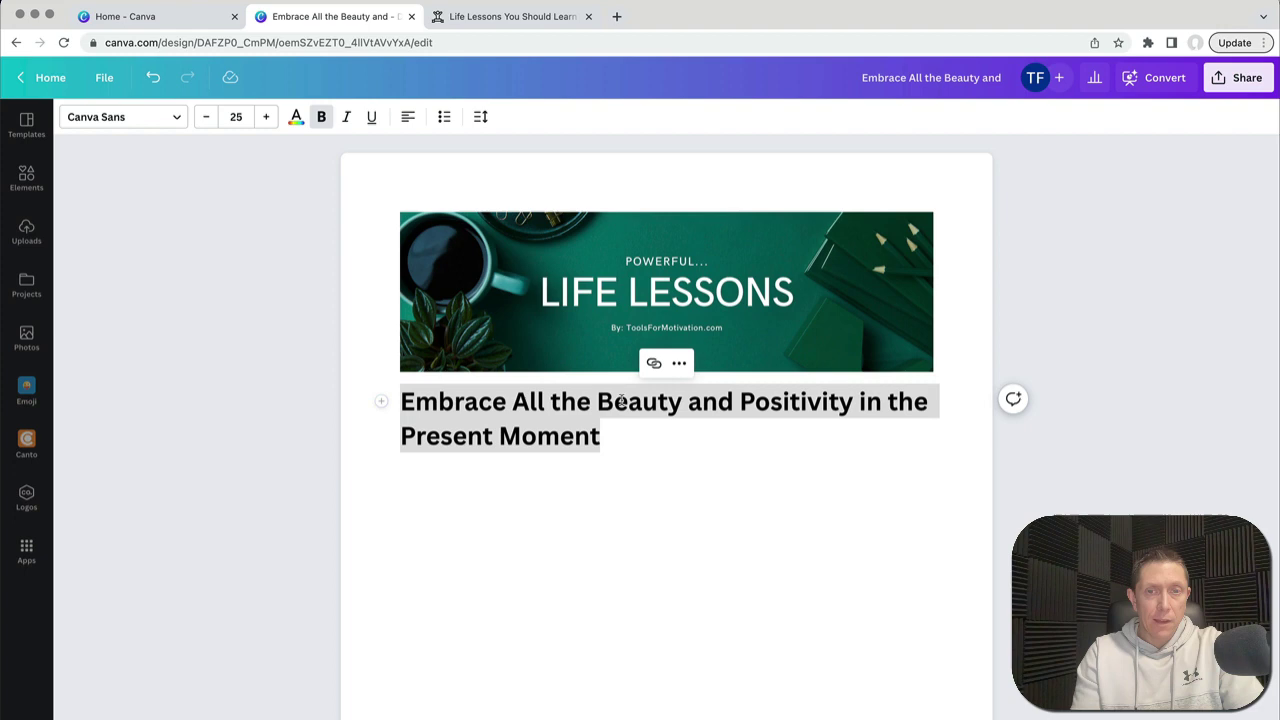
key("Return")
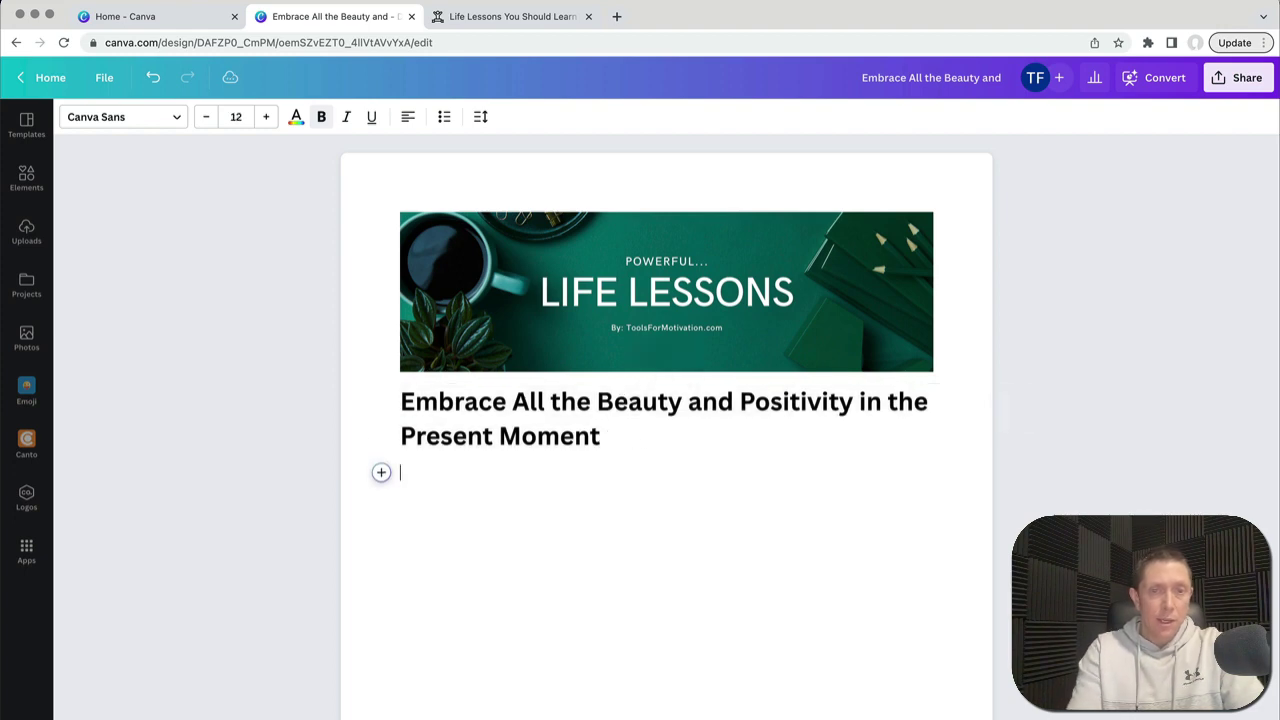
left_click(381, 474)
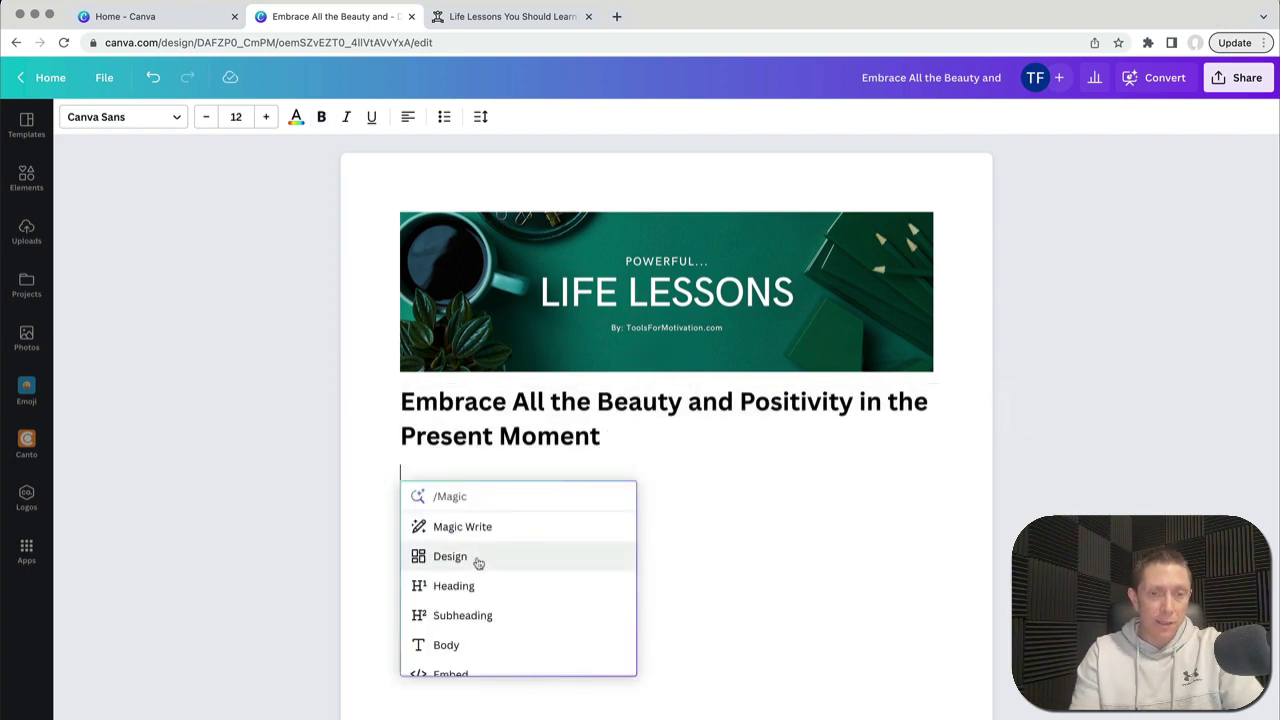
scroll(470, 575, "down", 2)
left_click(481, 591)
key("super+Tab")
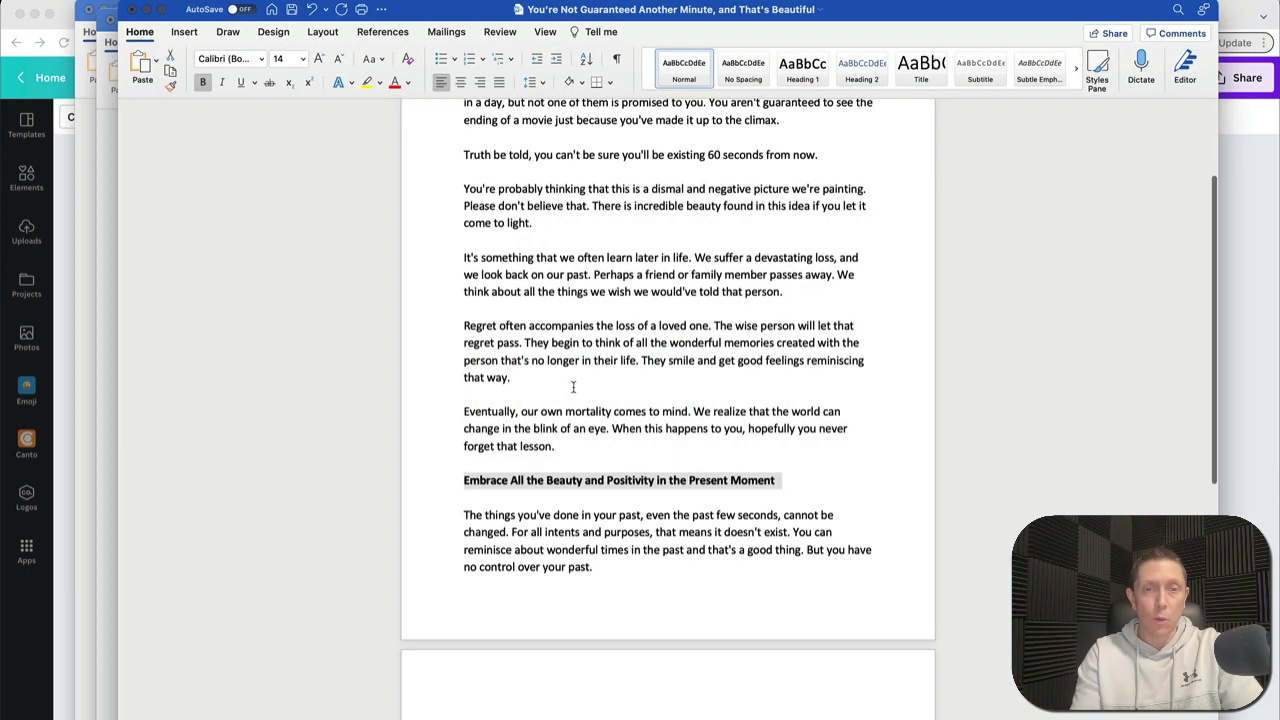
Step: Select the Word paragraphs from 'The things you've done…' through 'Own it…' and return to Canva
scroll(572, 385, "down", 1)
scroll(572, 386, "up", 2)
scroll(573, 387, "up", 2)
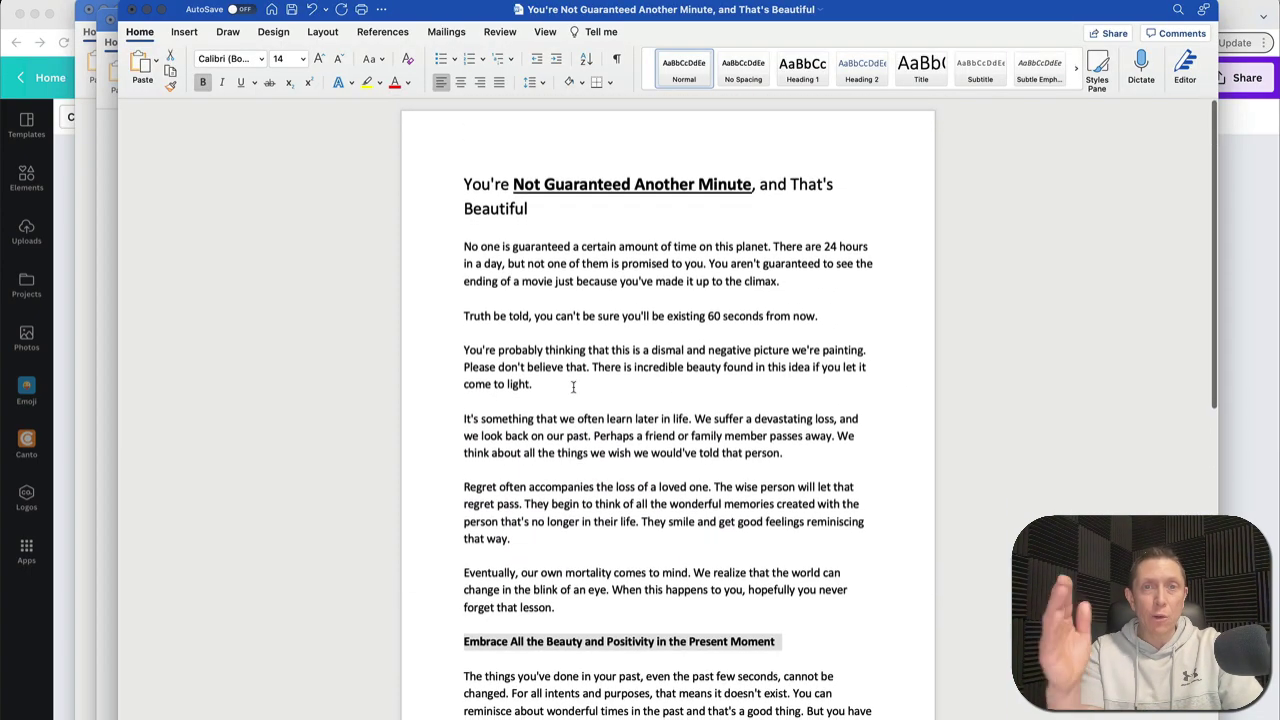
scroll(573, 387, "down", 1)
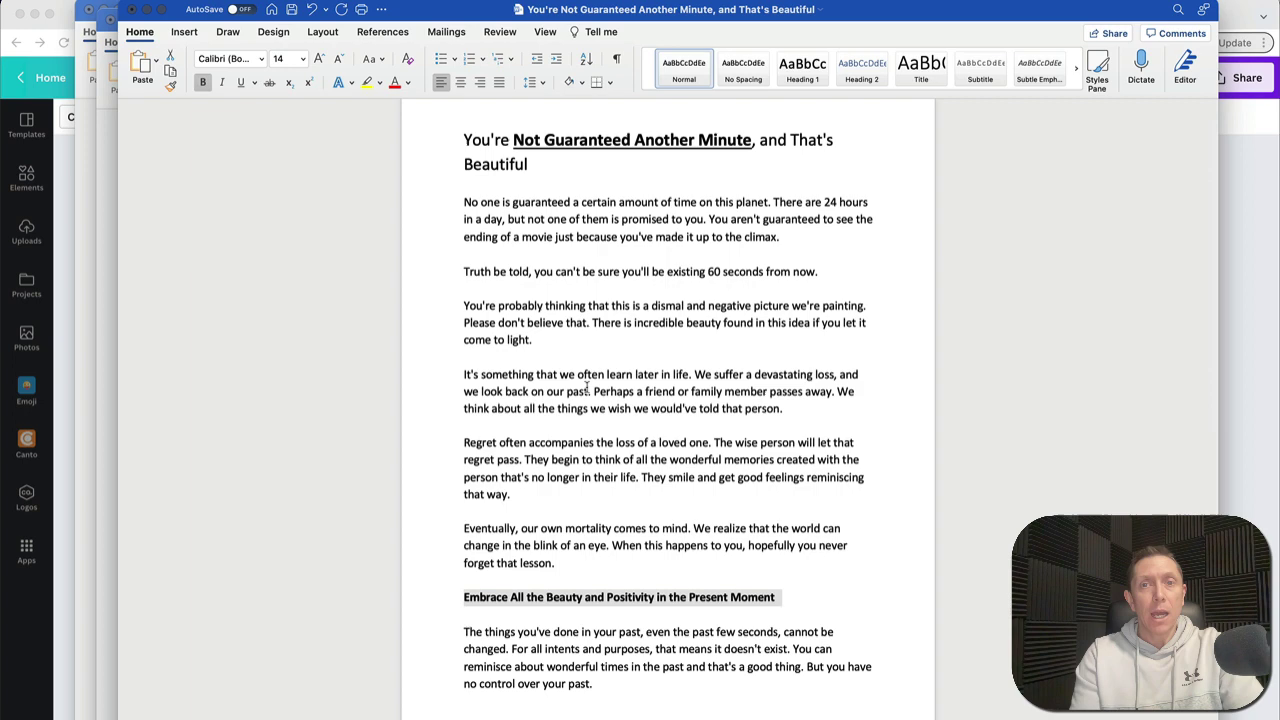
scroll(640, 359, "down", 2)
left_click(639, 350)
scroll(639, 350, "down", 4)
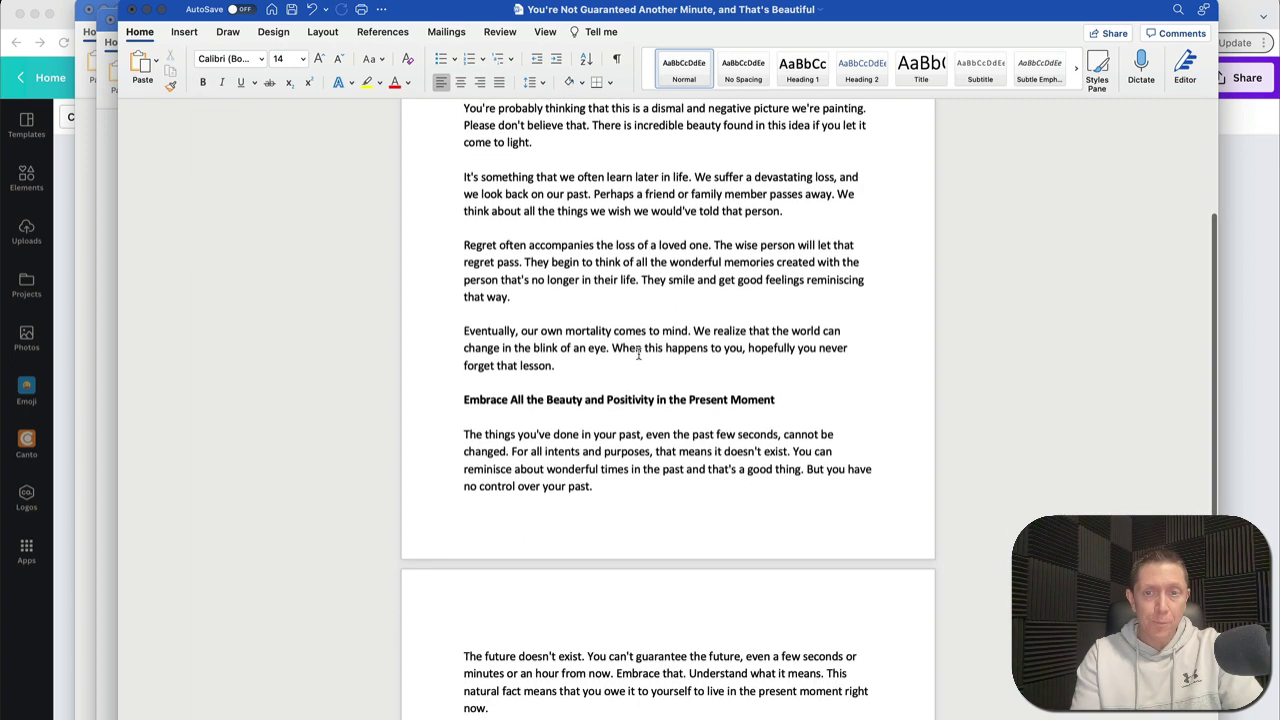
scroll(680, 345, "down", 3)
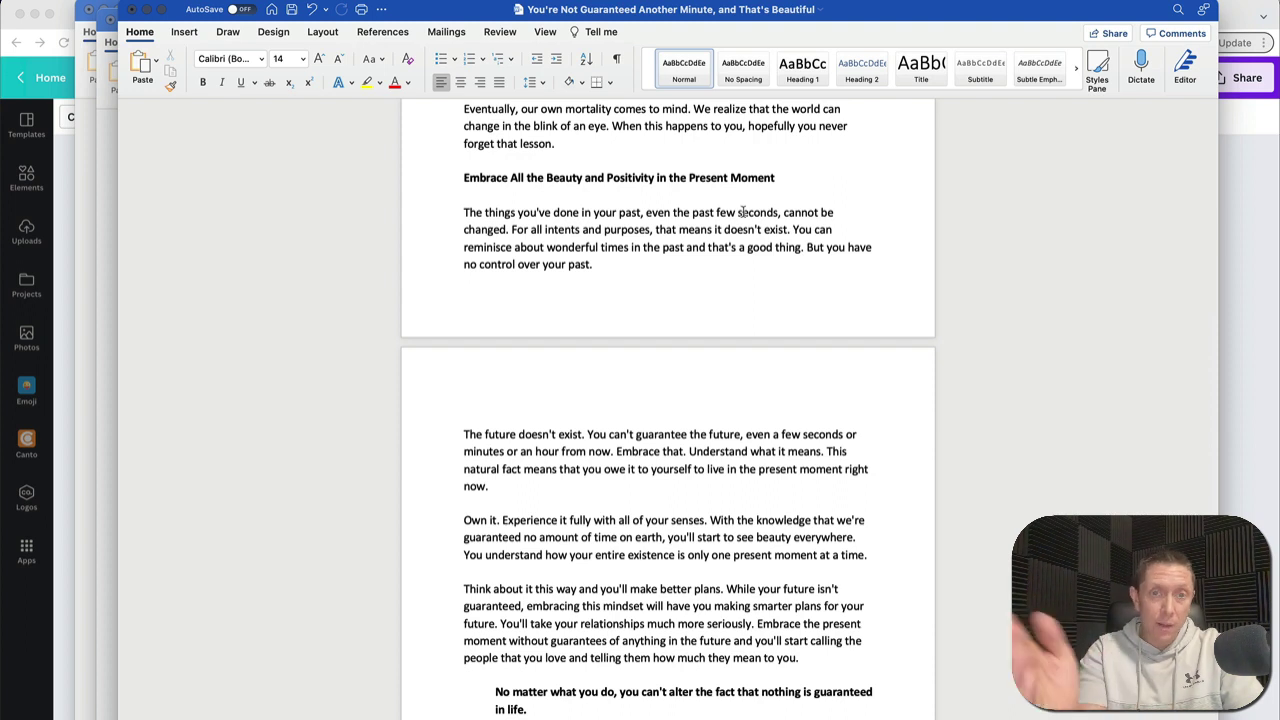
scroll(750, 273, "down", 1)
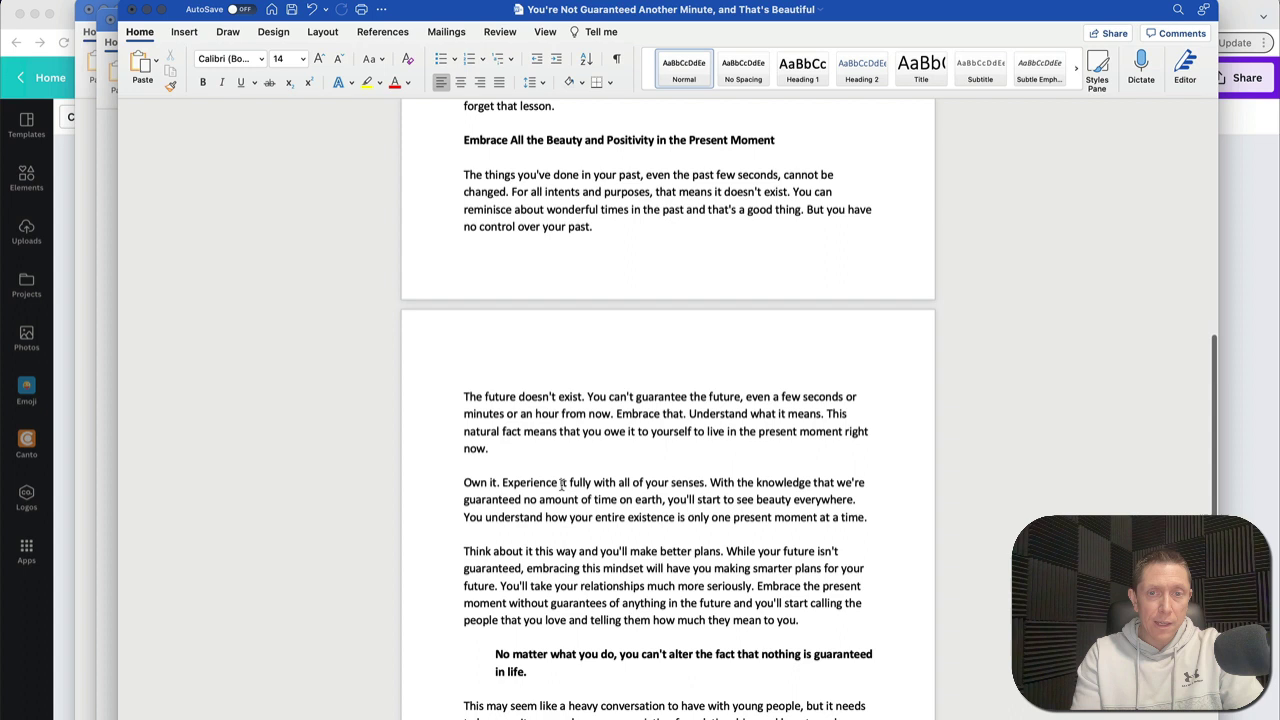
scroll(561, 485, "up", 1)
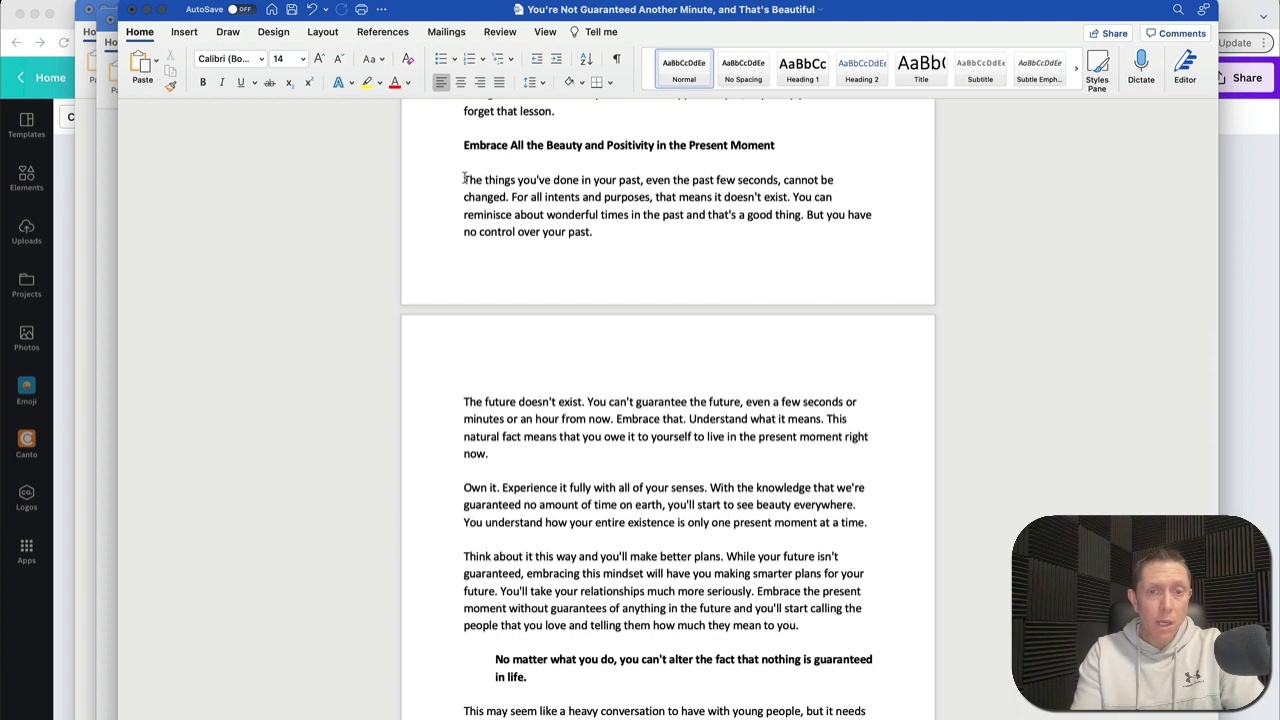
left_click_drag(464, 180, 870, 530)
key("ctrl+c")
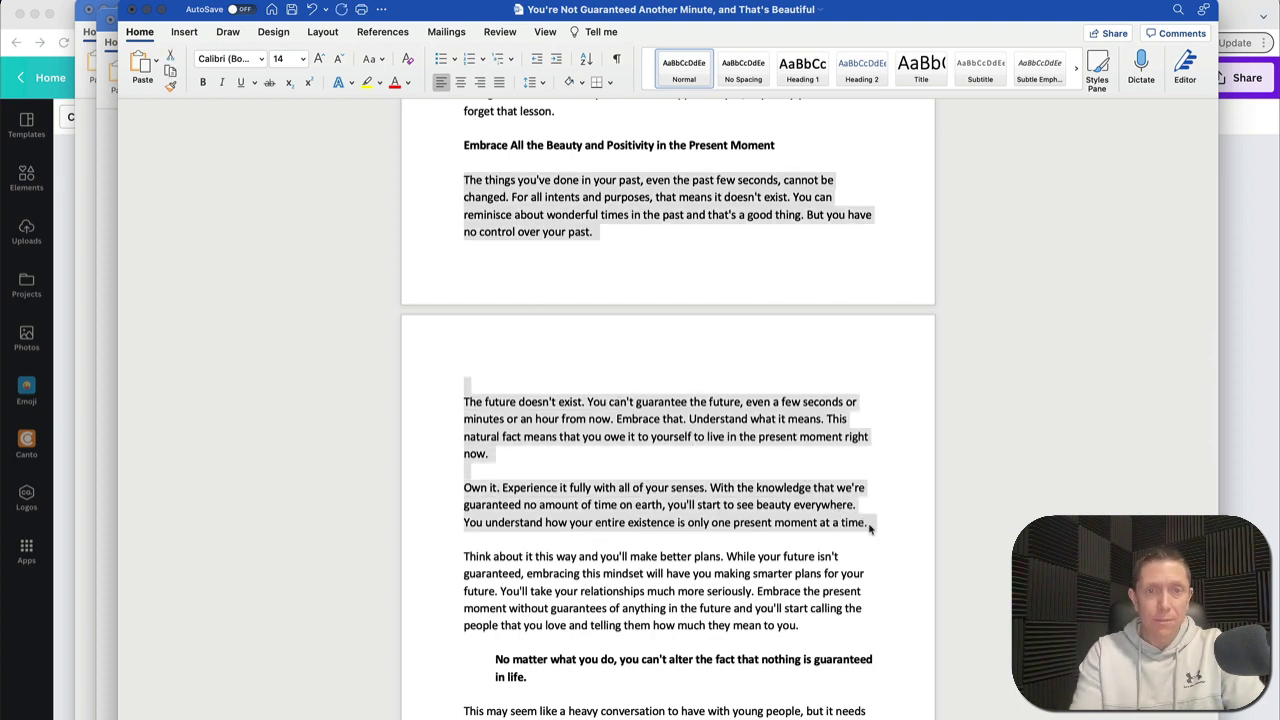
key("super+Tab")
key("super+Tab")
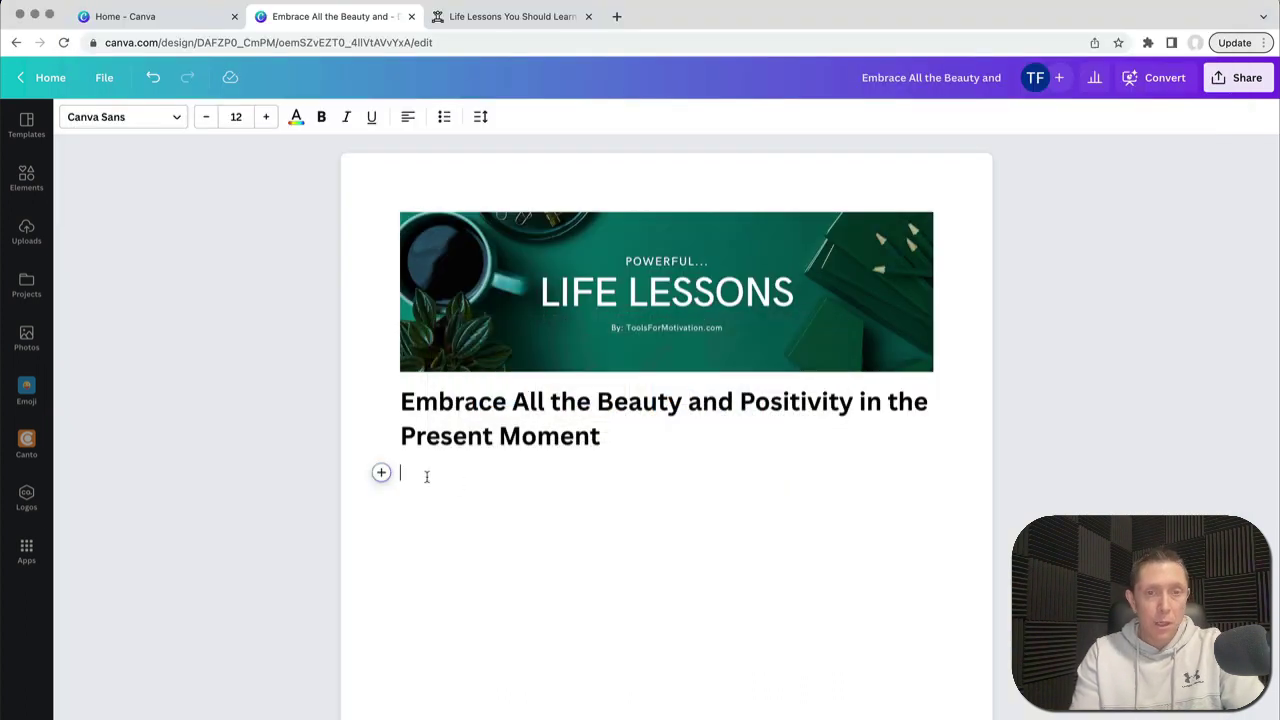
left_click(381, 472)
left_click(449, 653)
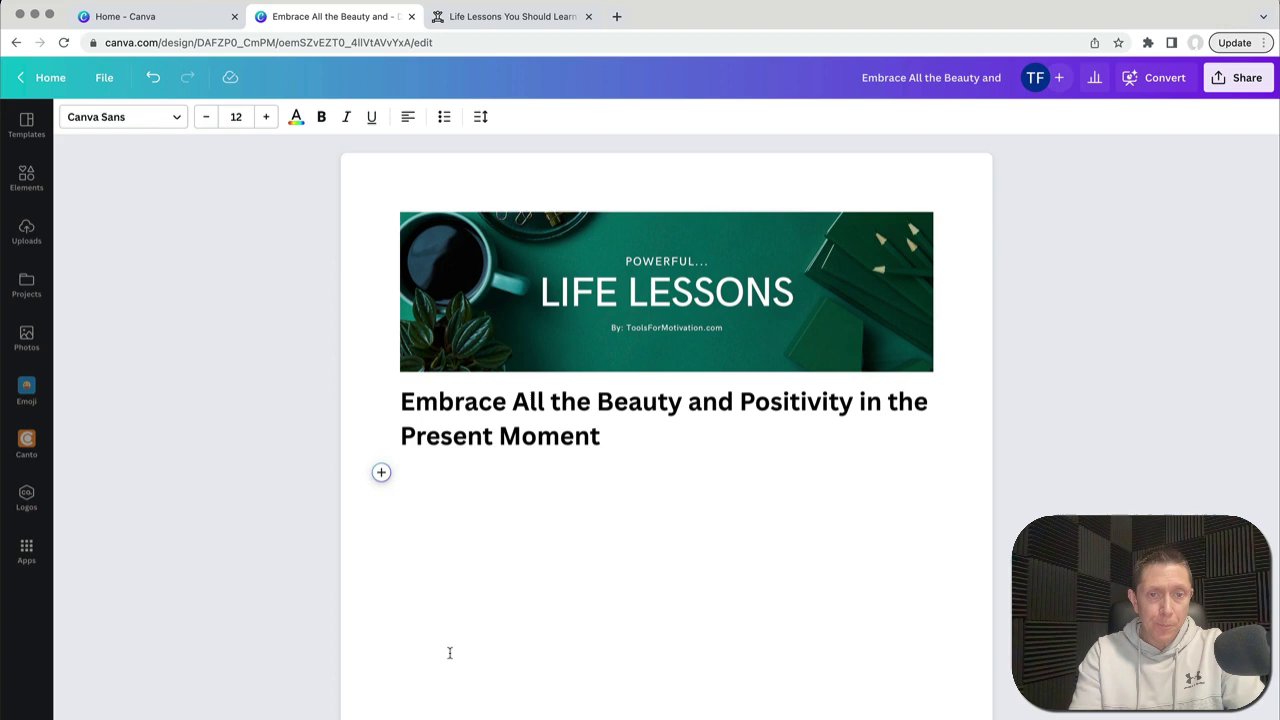
key("ctrl+v")
scroll(637, 287, "up", 2)
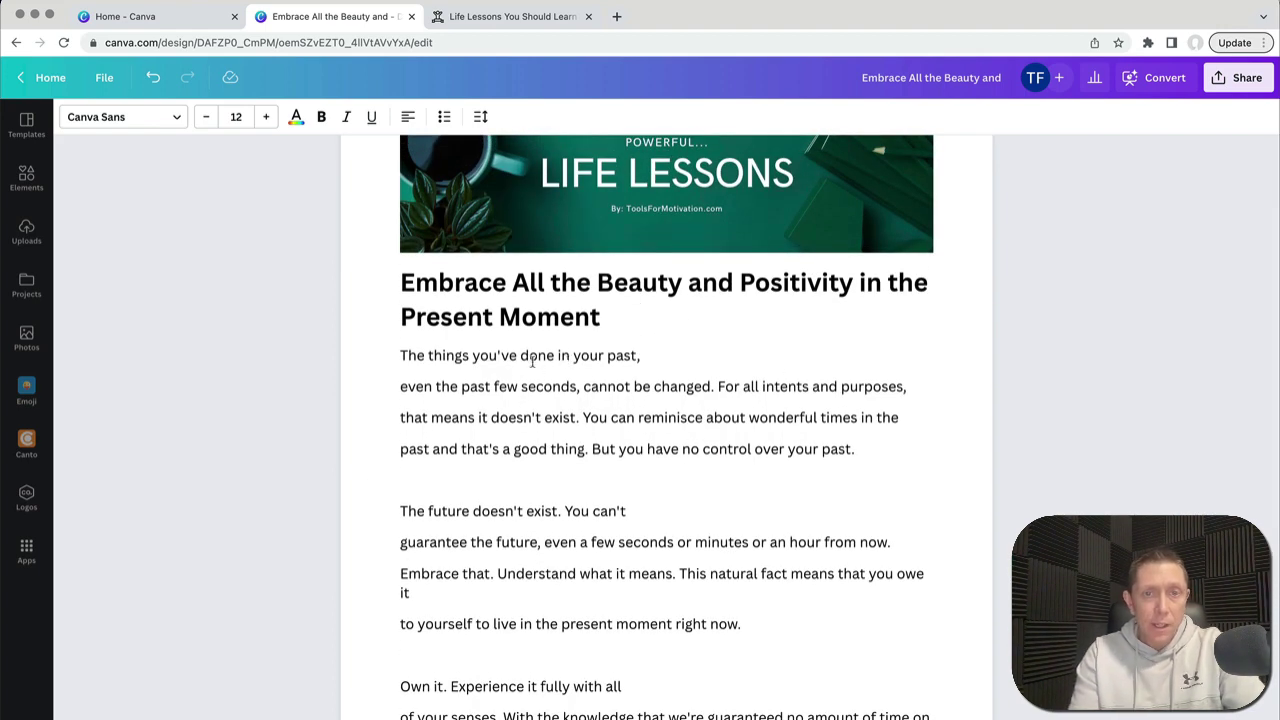
left_click(672, 352)
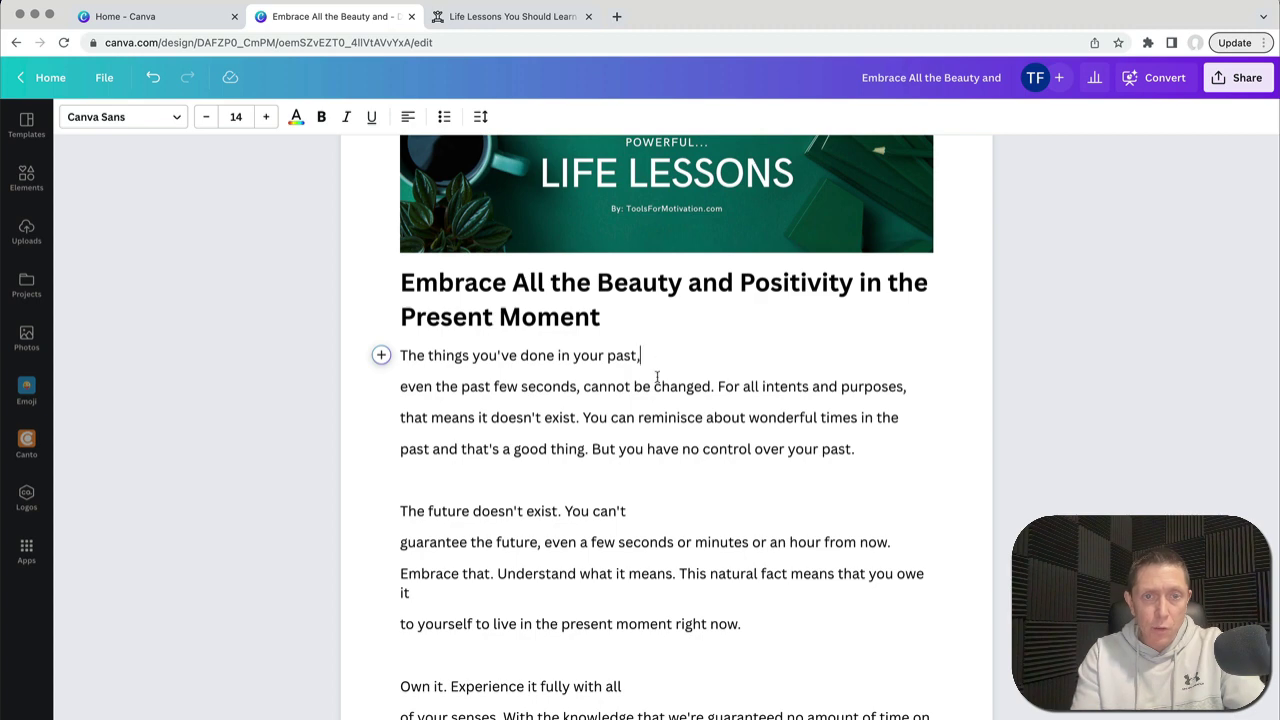
Step: Compare the Canva body text against the Word original of the article
key("super+Tab")
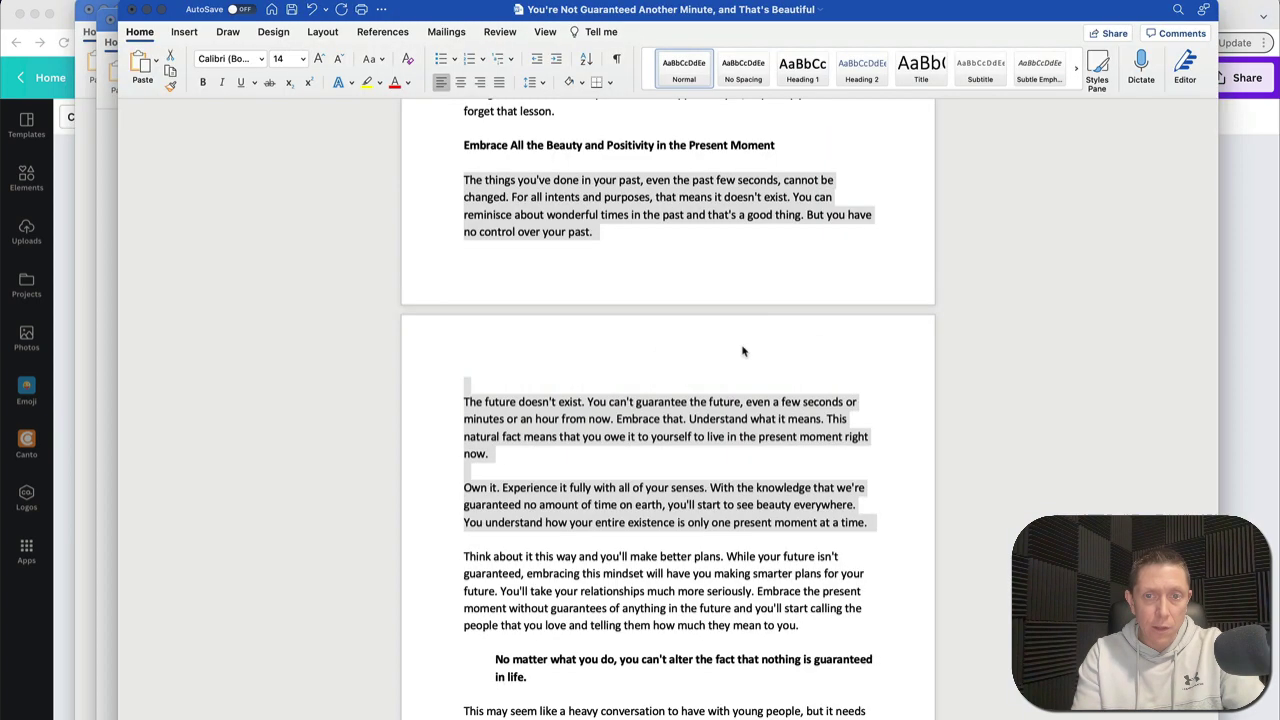
key("super+Tab")
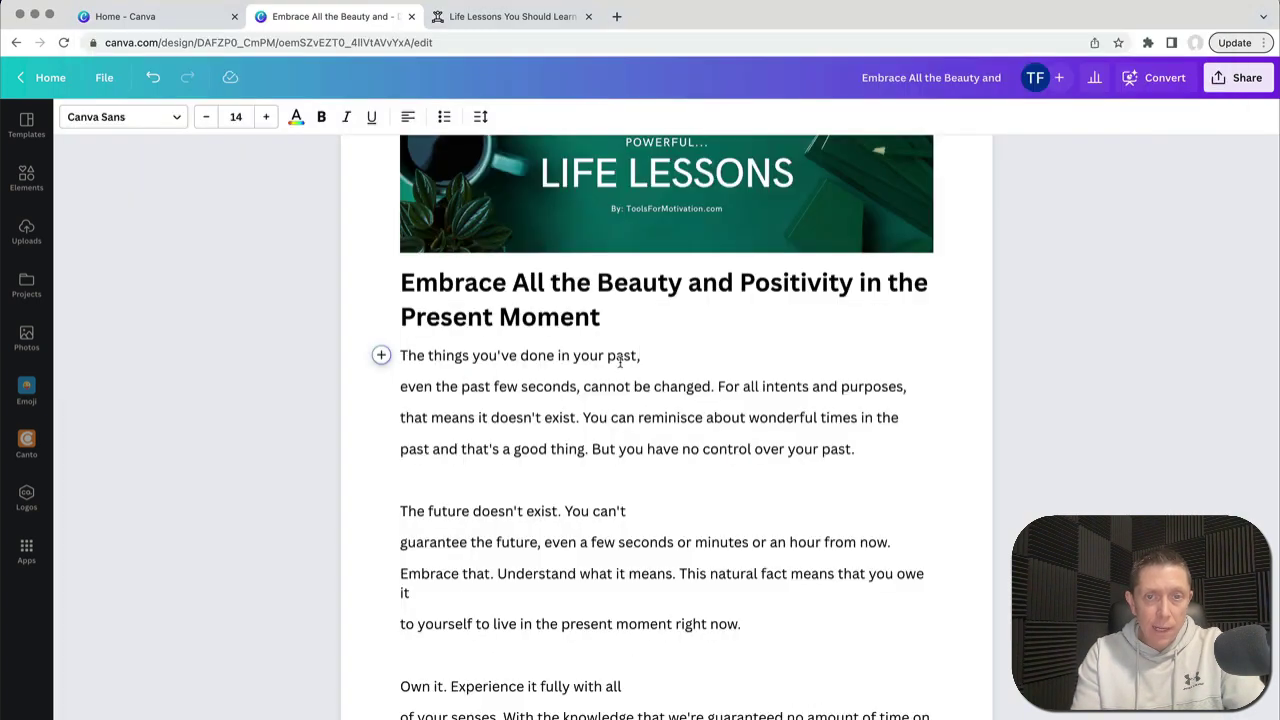
key("super+Tab")
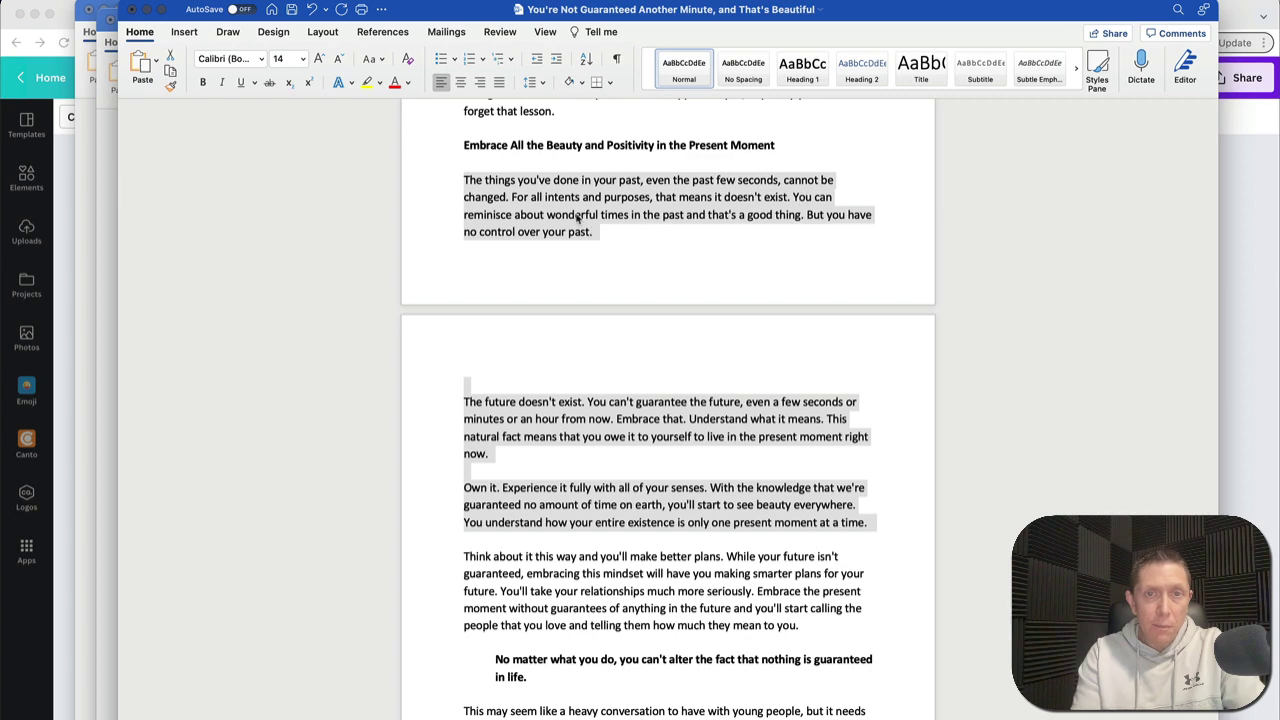
key("super+Tab")
key("super+Tab")
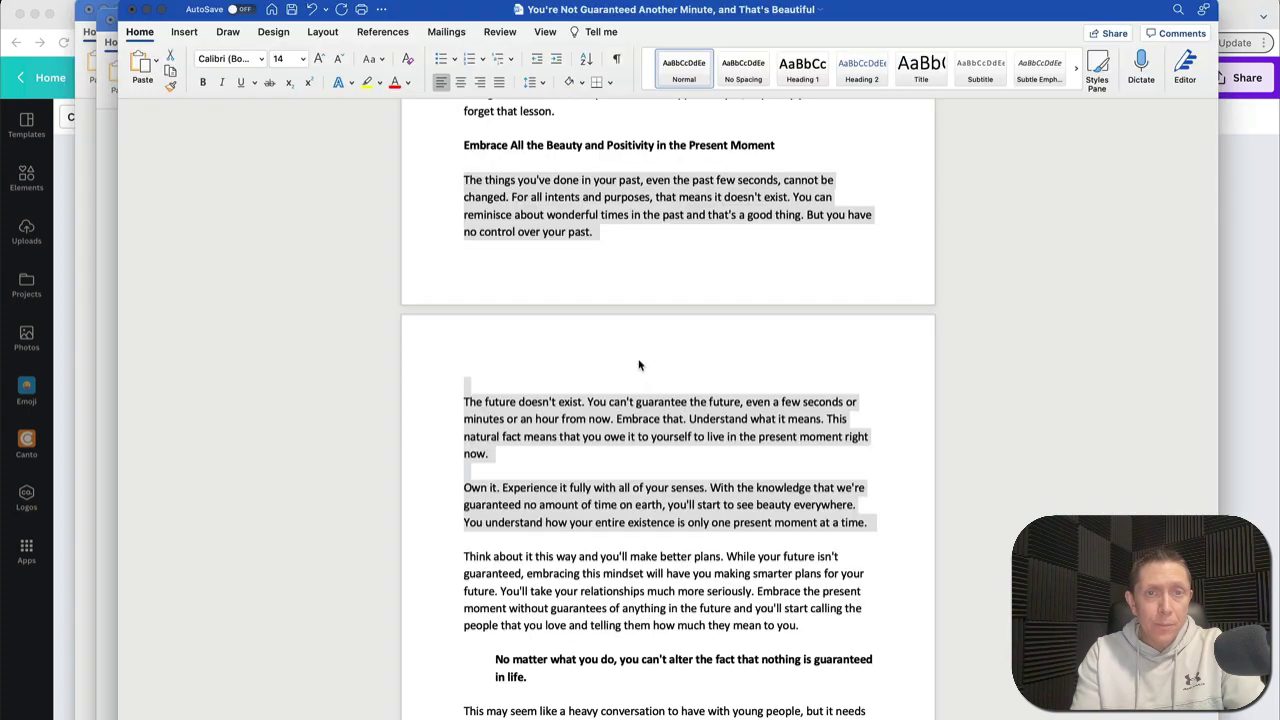
scroll(640, 362, "up", 1)
key("super+Tab")
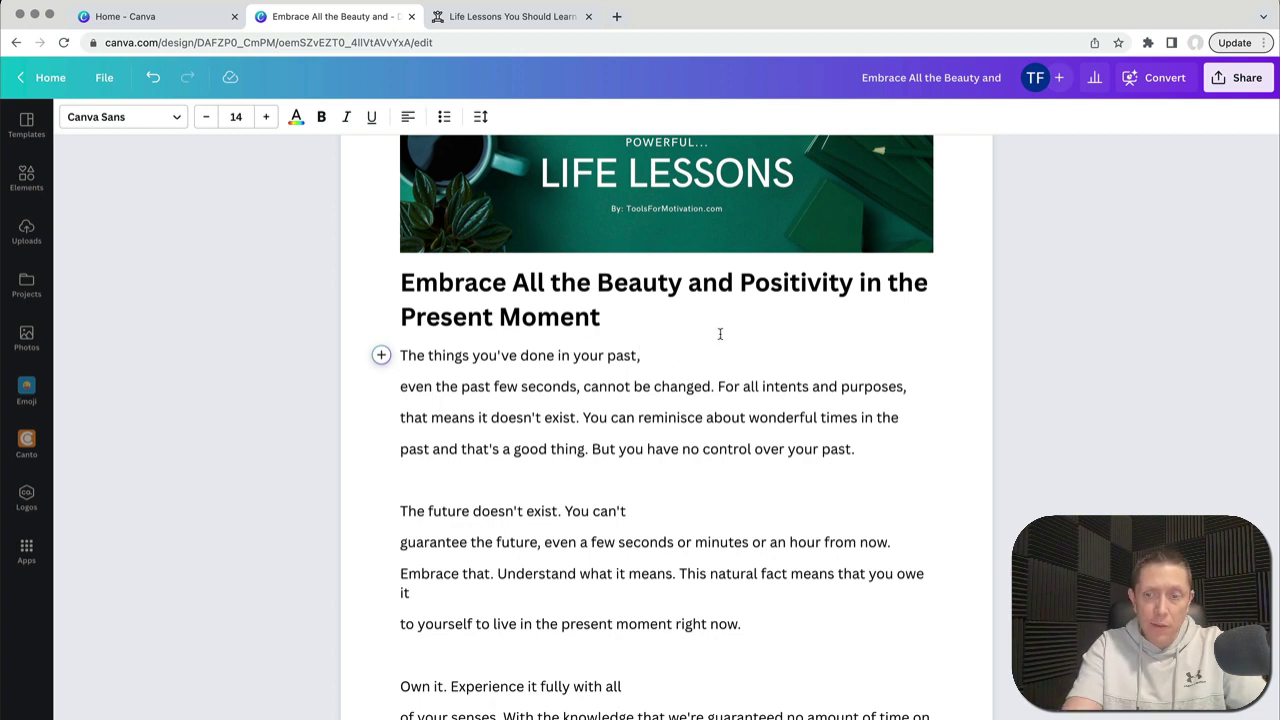
Step: Join the first paragraph's broken lines and remove the blank line after 'past.'
key("Delete")
left_click(757, 369)
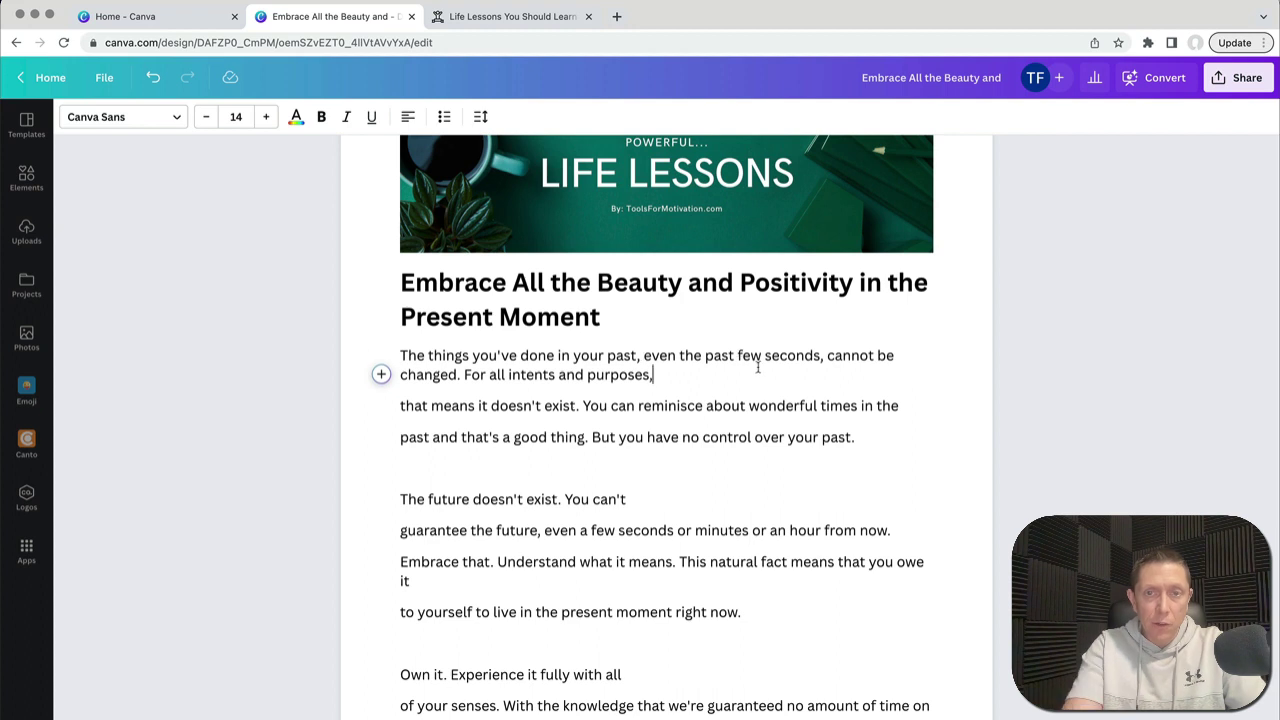
key("Delete")
left_click(749, 391)
key("Delete")
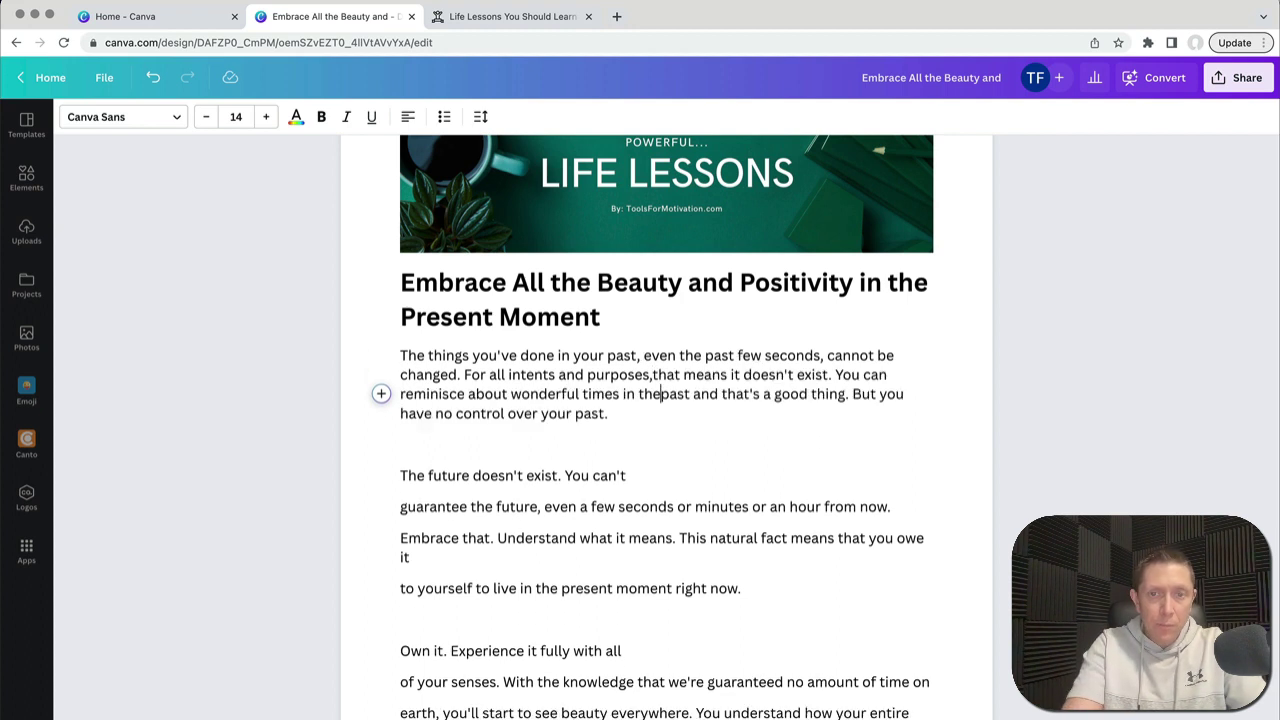
left_click(678, 419)
key("Delete")
Step: Join the second paragraph's broken lines, from 'You can't guarantee the future' to 'owe it to yourself'
left_click(677, 442)
key("Delete")
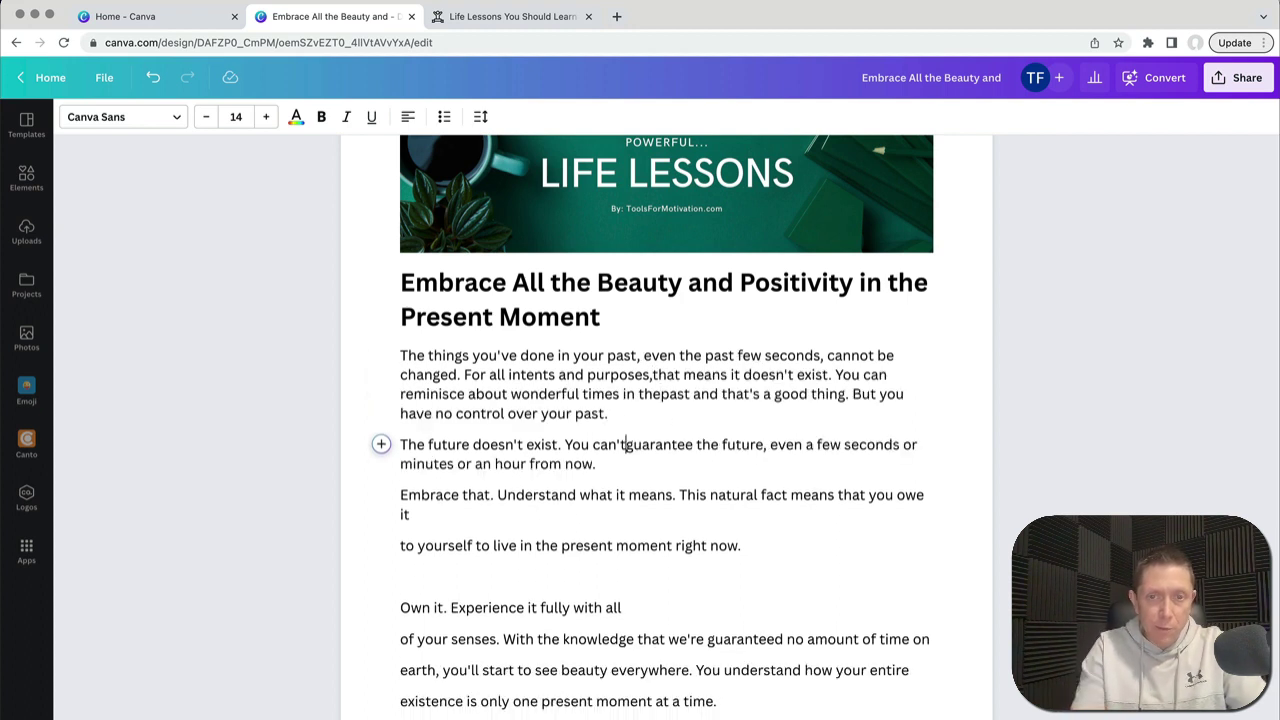
left_click(596, 463)
key("Delete")
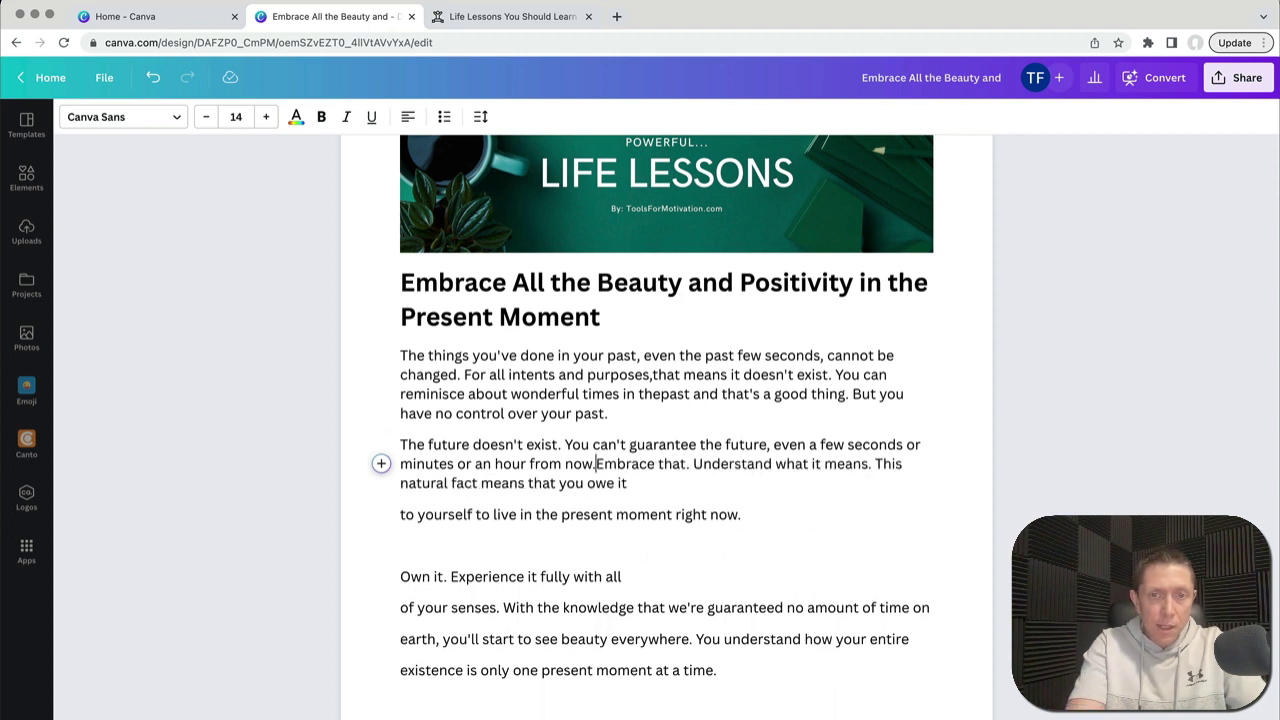
left_click(660, 478)
key("Delete")
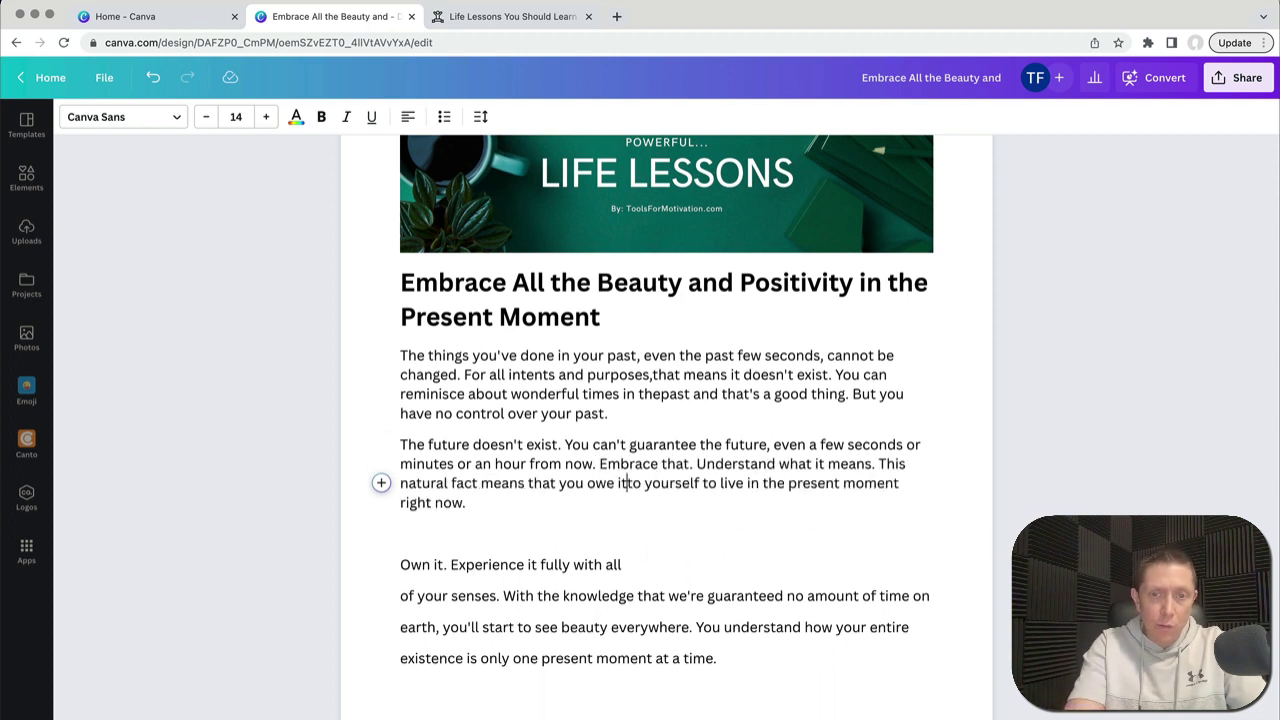
Step: Remove the empty line after 'right now.' and join the third paragraph's broken lines
key("Delete")
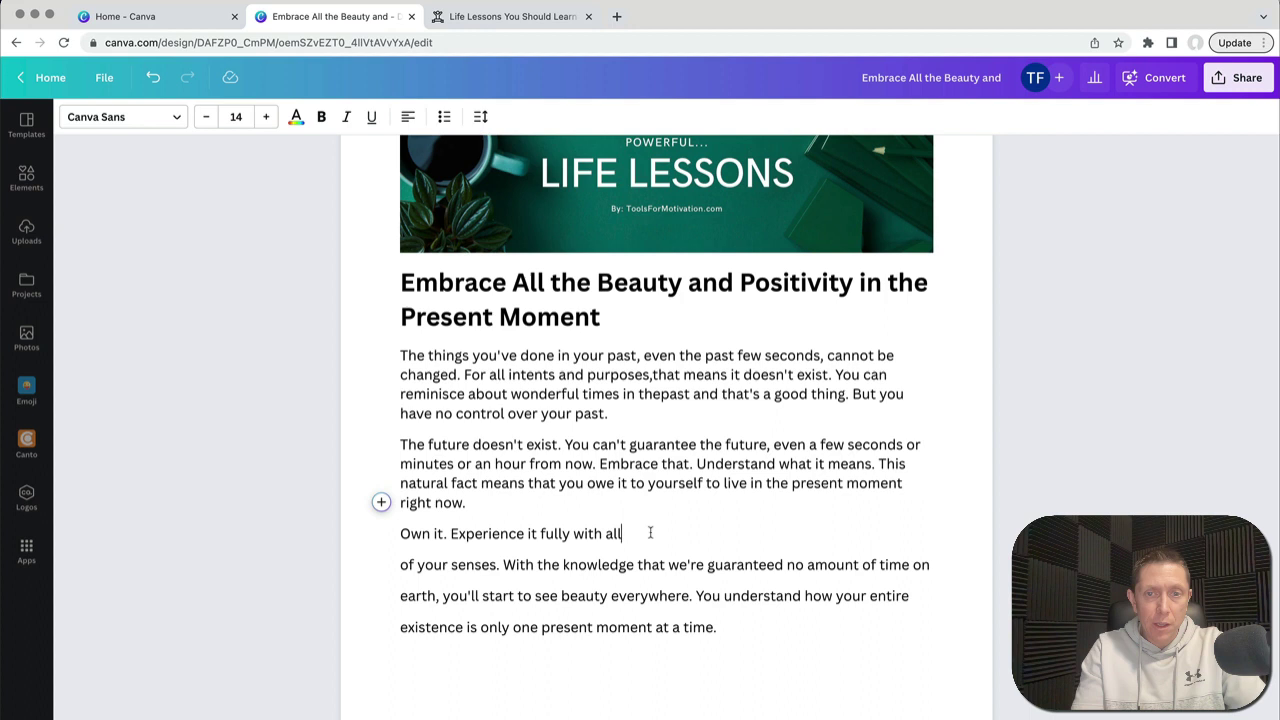
key("Delete")
left_click(623, 553)
key("Delete")
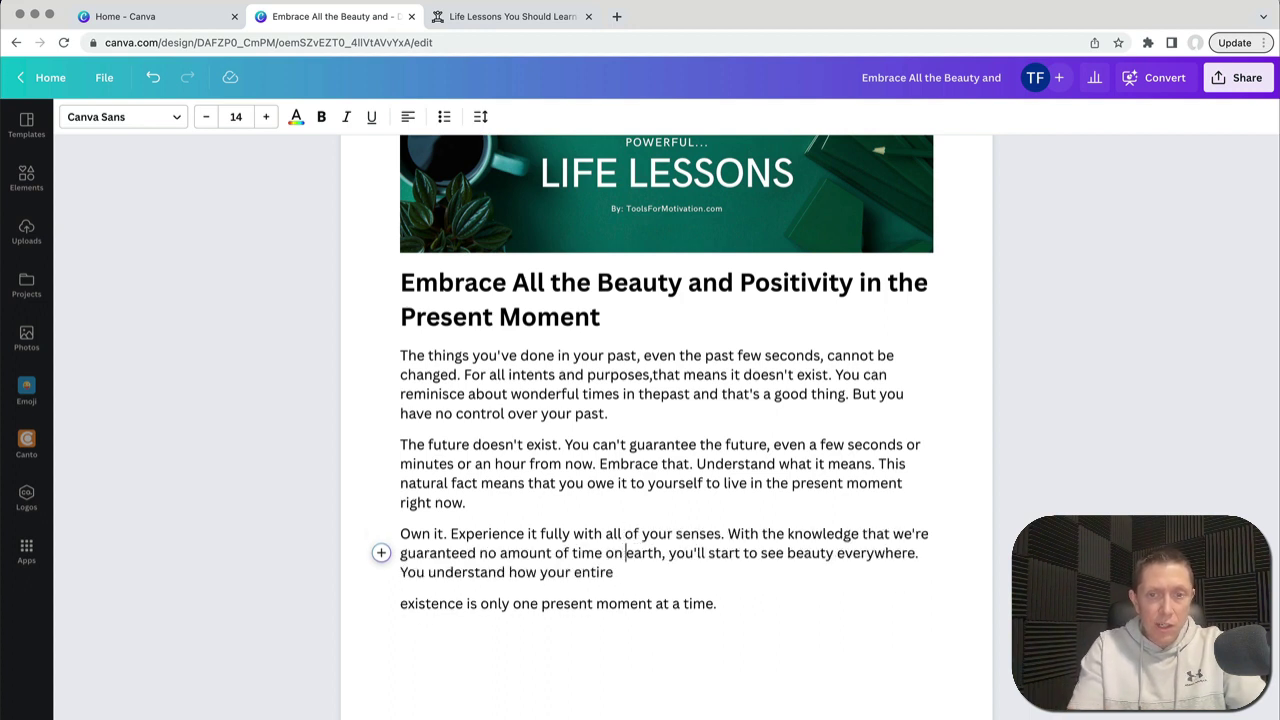
left_click(614, 572)
key("Delete")
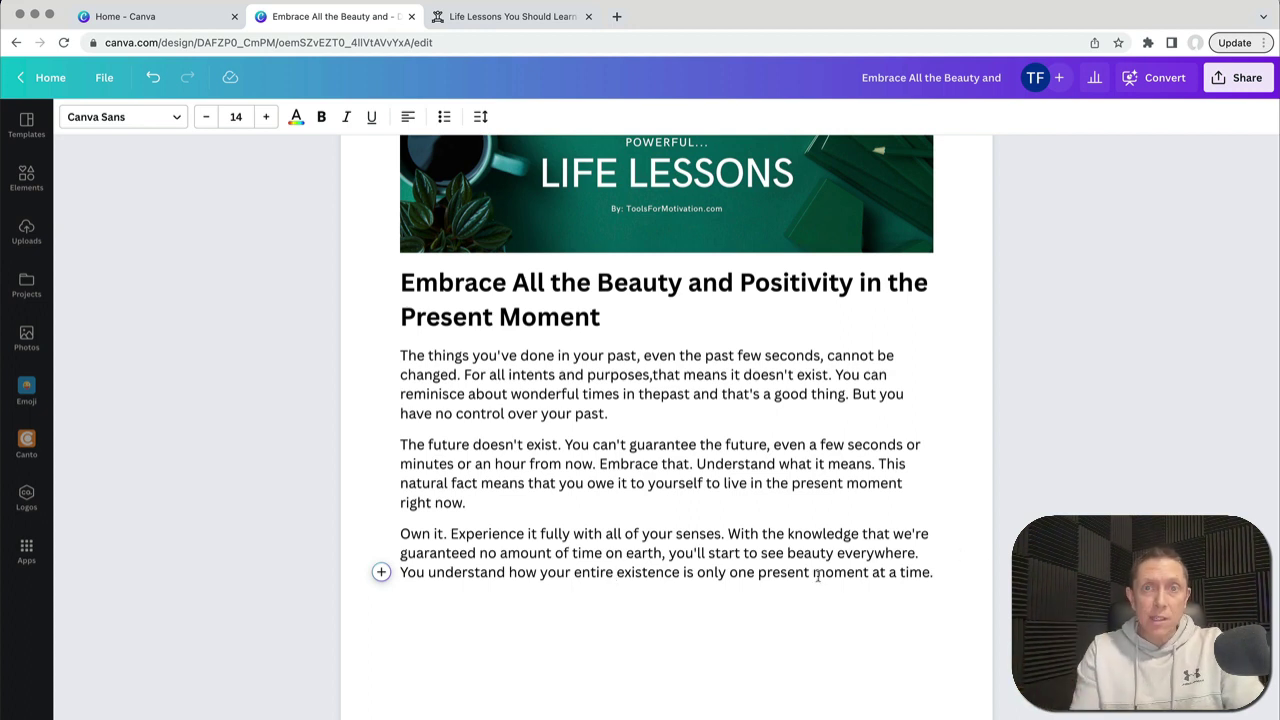
scroll(817, 600, "up", 2)
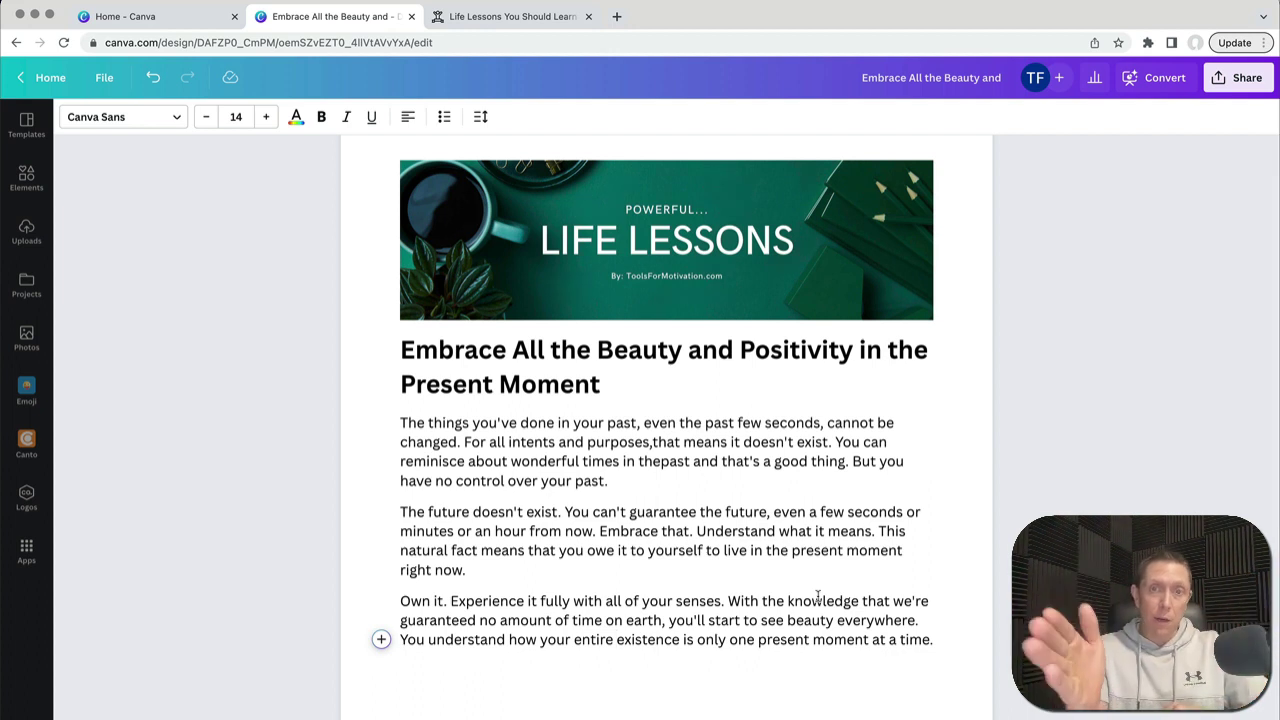
Step: Add an empty heading line below the last paragraph
scroll(715, 647, "down", 1)
left_click(486, 634)
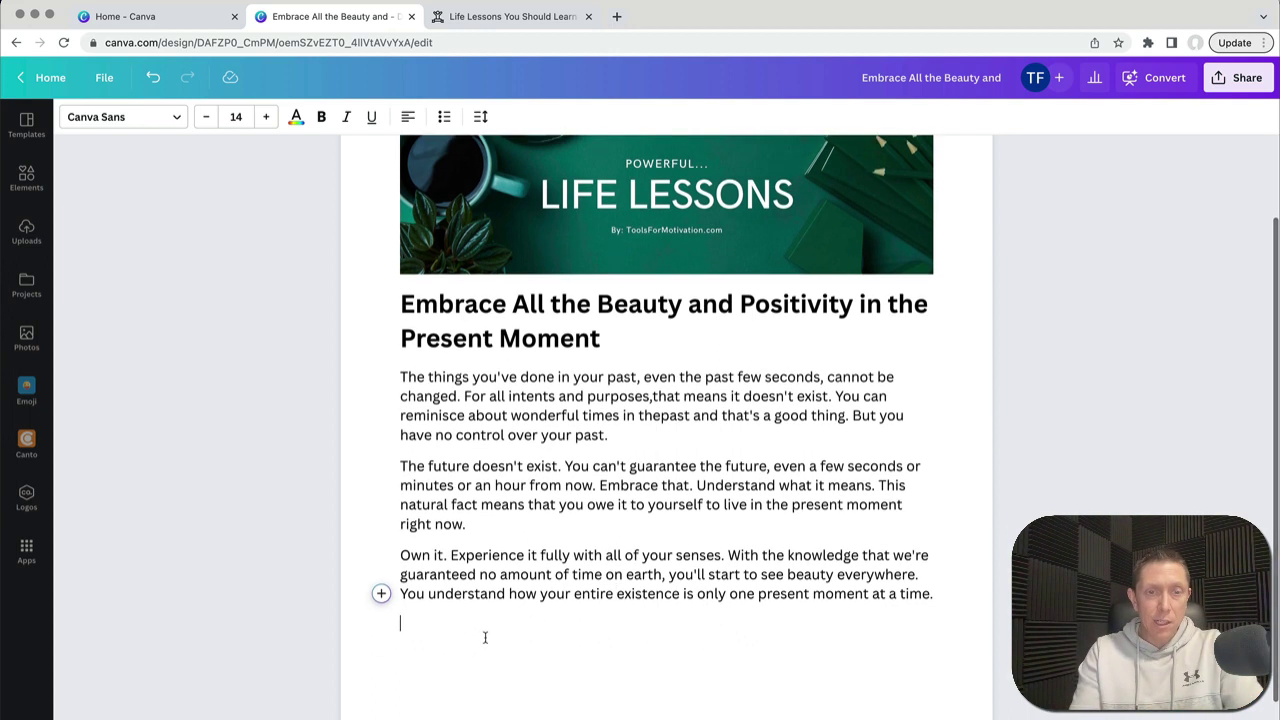
left_click(381, 624)
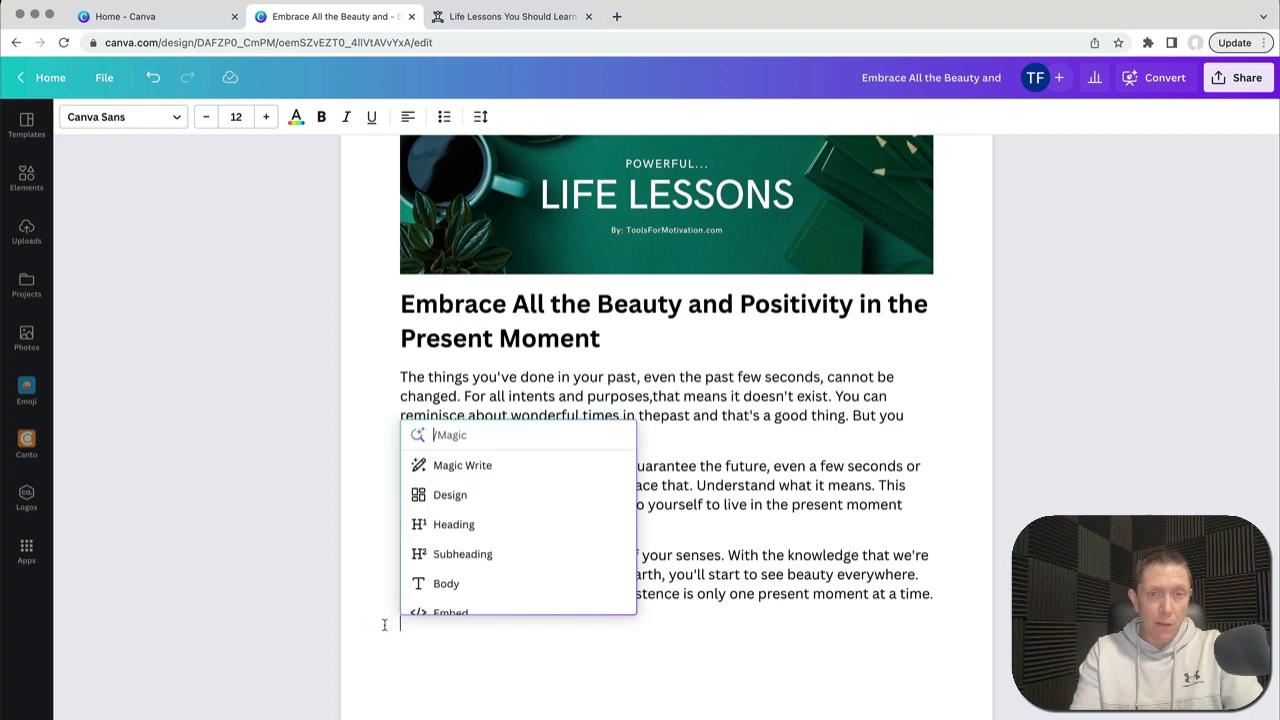
left_click(454, 530)
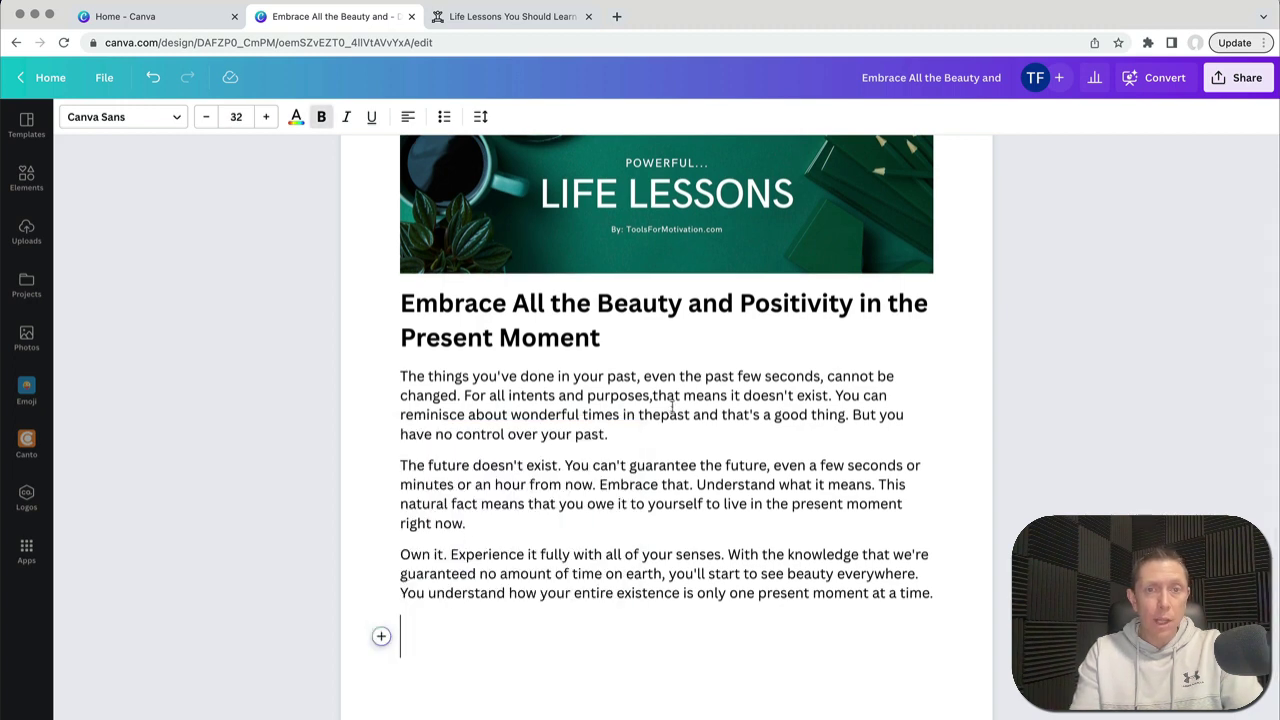
Step: Paste 'Have You Written down Your Priorities?' from the Word article as a single-line heading
key("super+Tab")
key("super+grave")
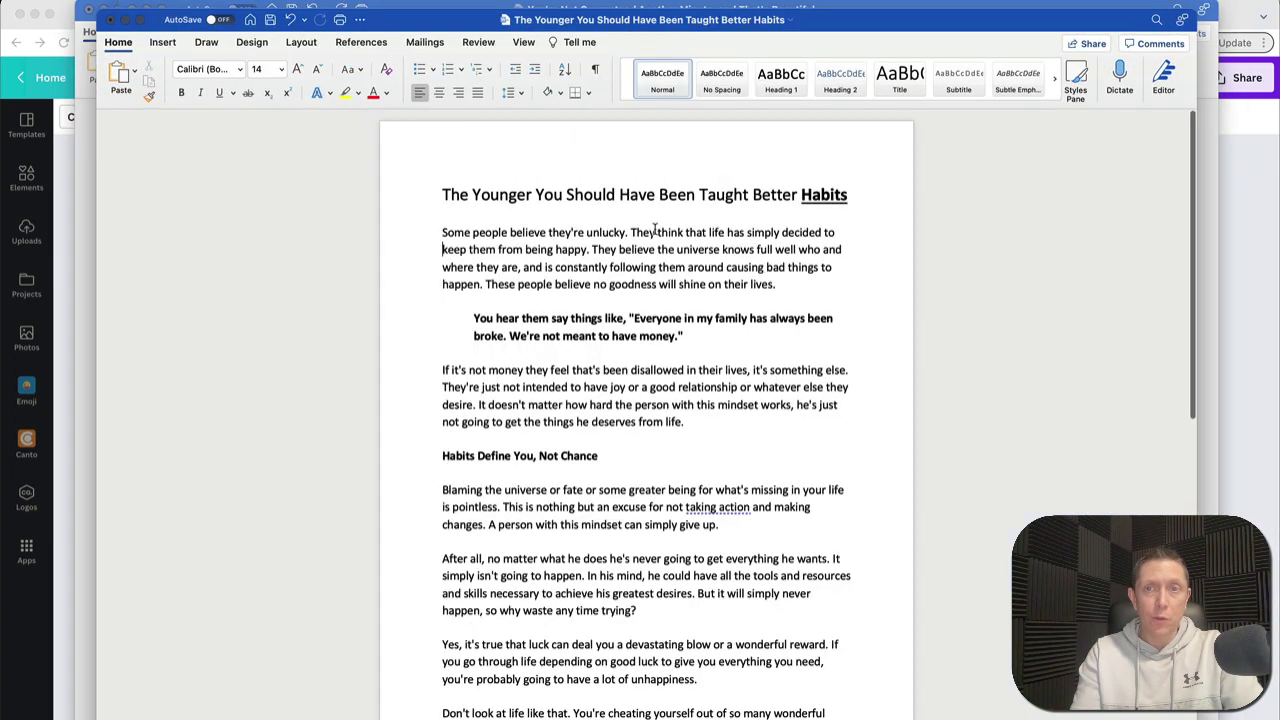
key("super+grave")
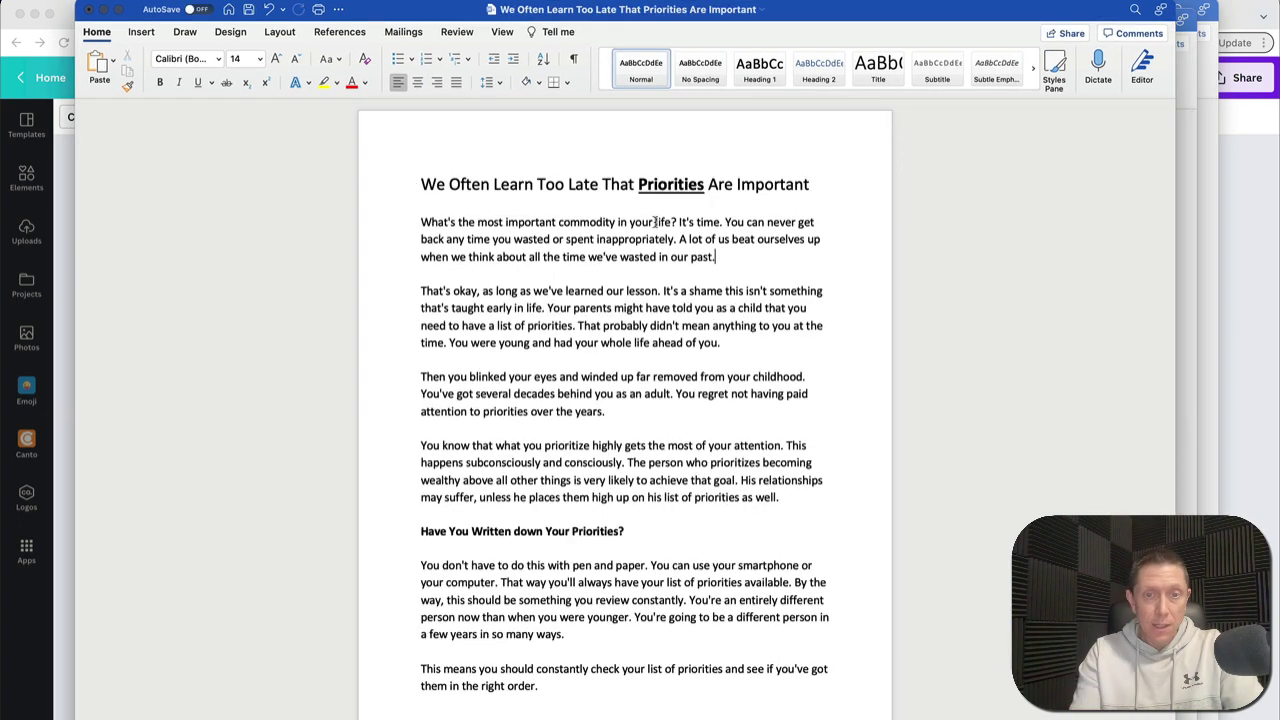
scroll(655, 222, "down", 3)
left_click_drag(644, 407, 415, 407)
key("super+c")
key("super+Tab")
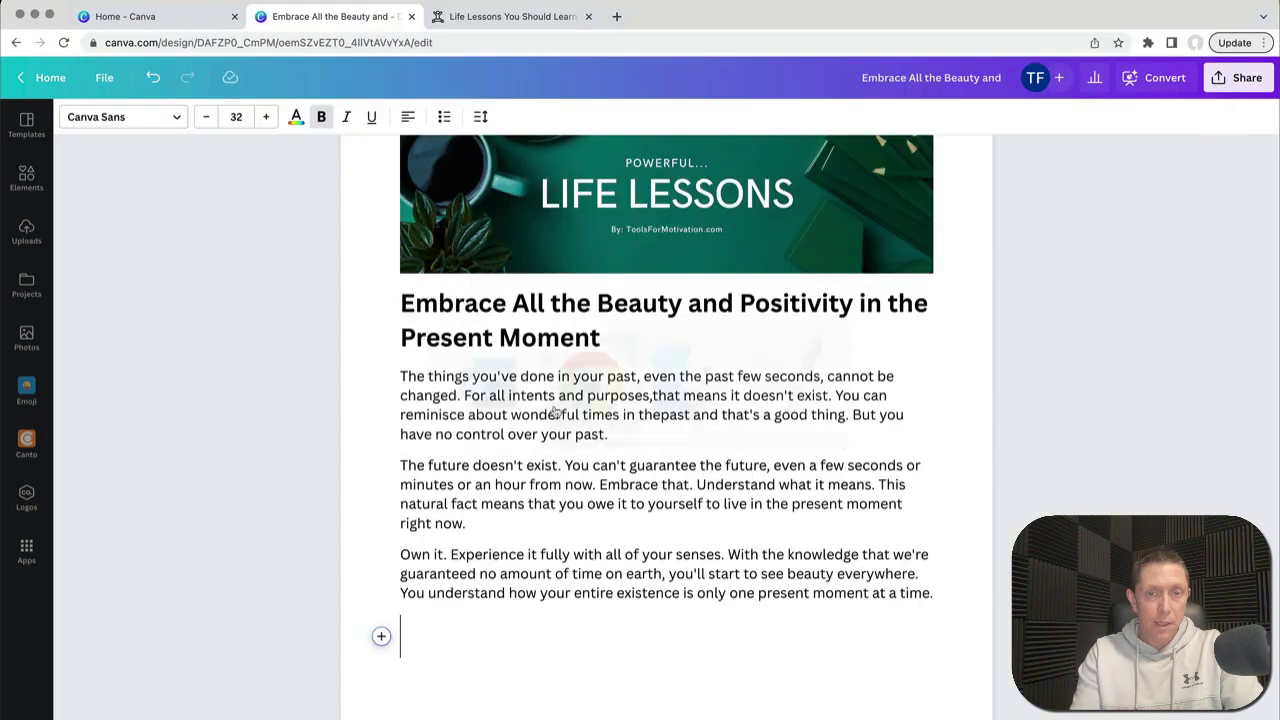
key("super+v")
left_click(640, 606)
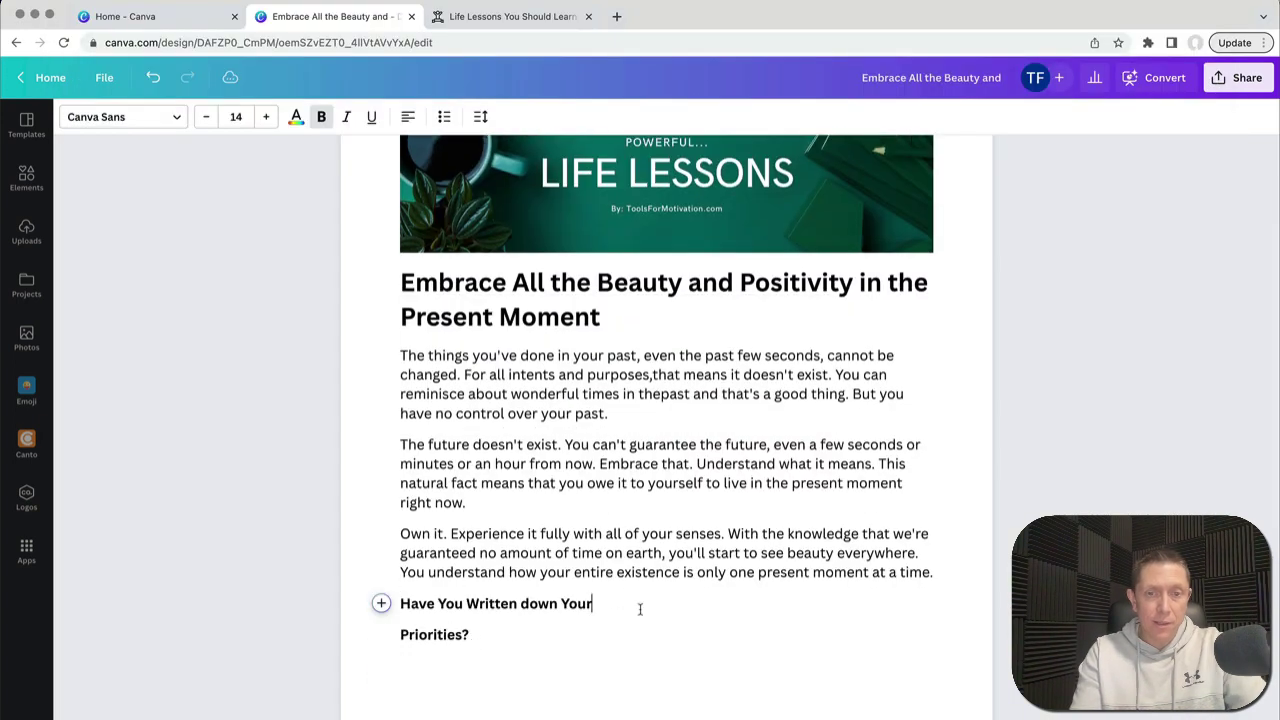
key("Delete")
Step: Set the new heading's font size to 25 and start a line below it
left_click_drag(694, 604, 398, 604)
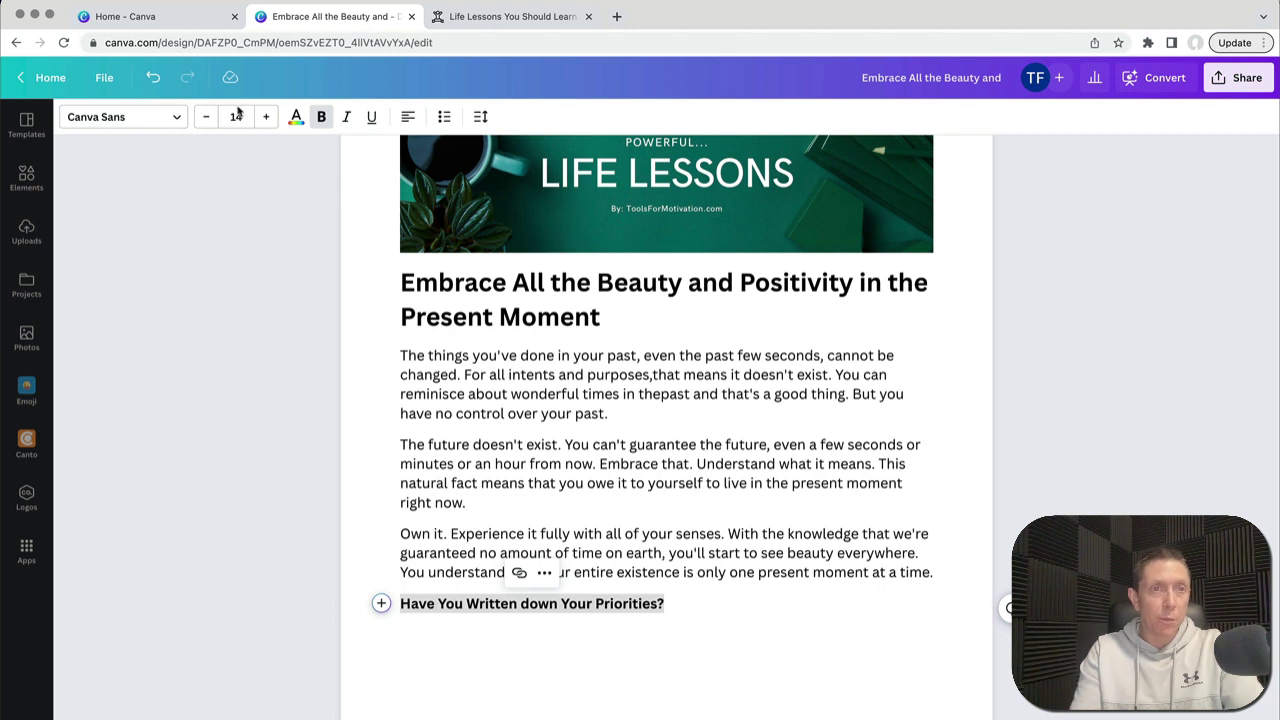
left_click(236, 116)
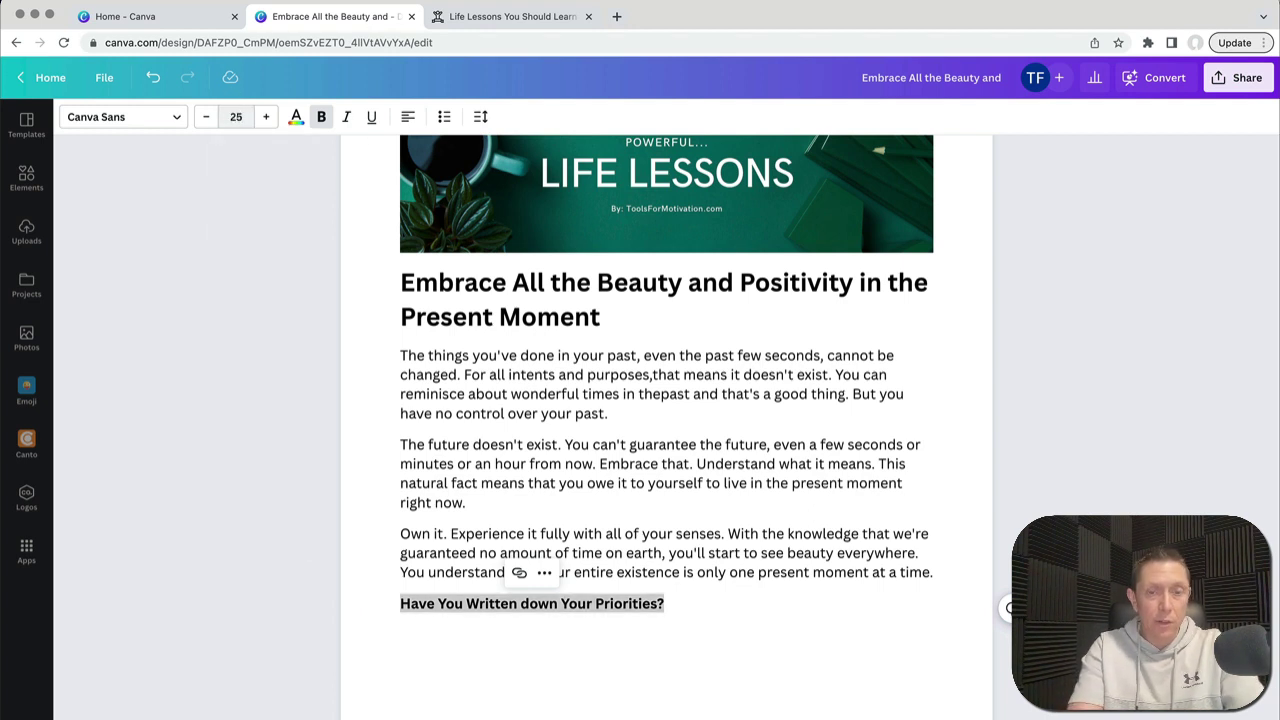
key("Return")
left_click(929, 586)
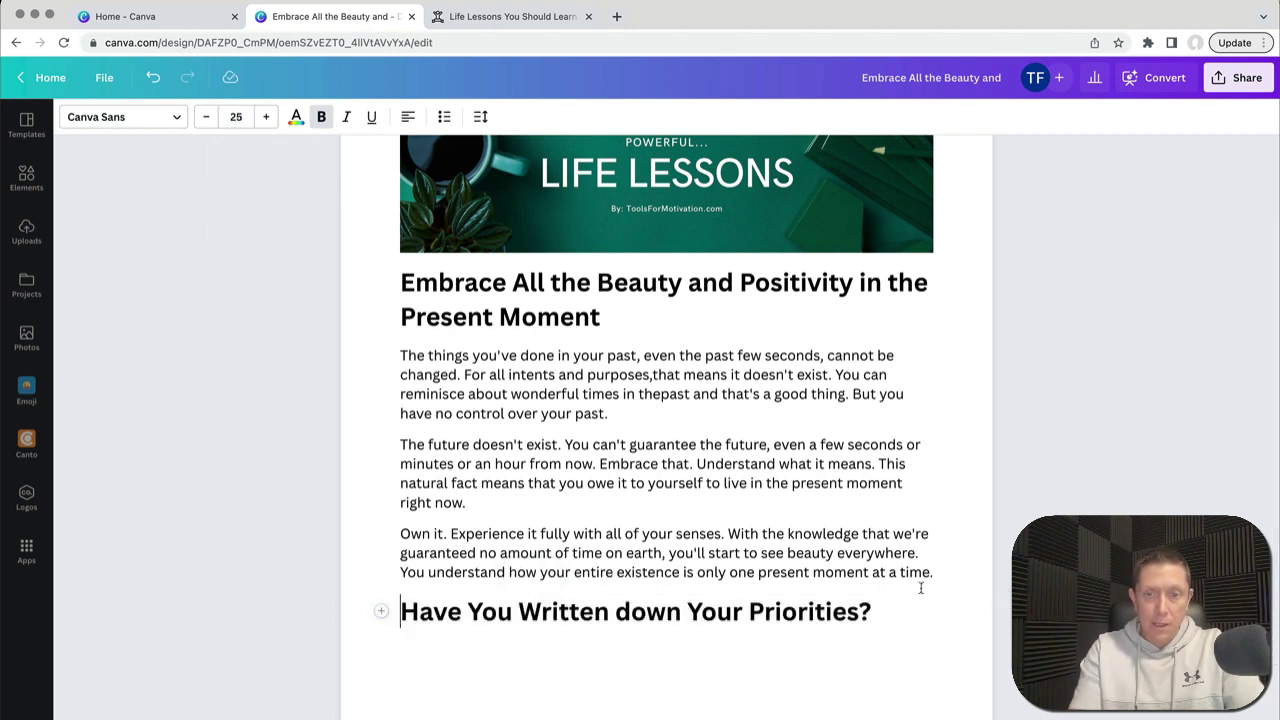
key("Return")
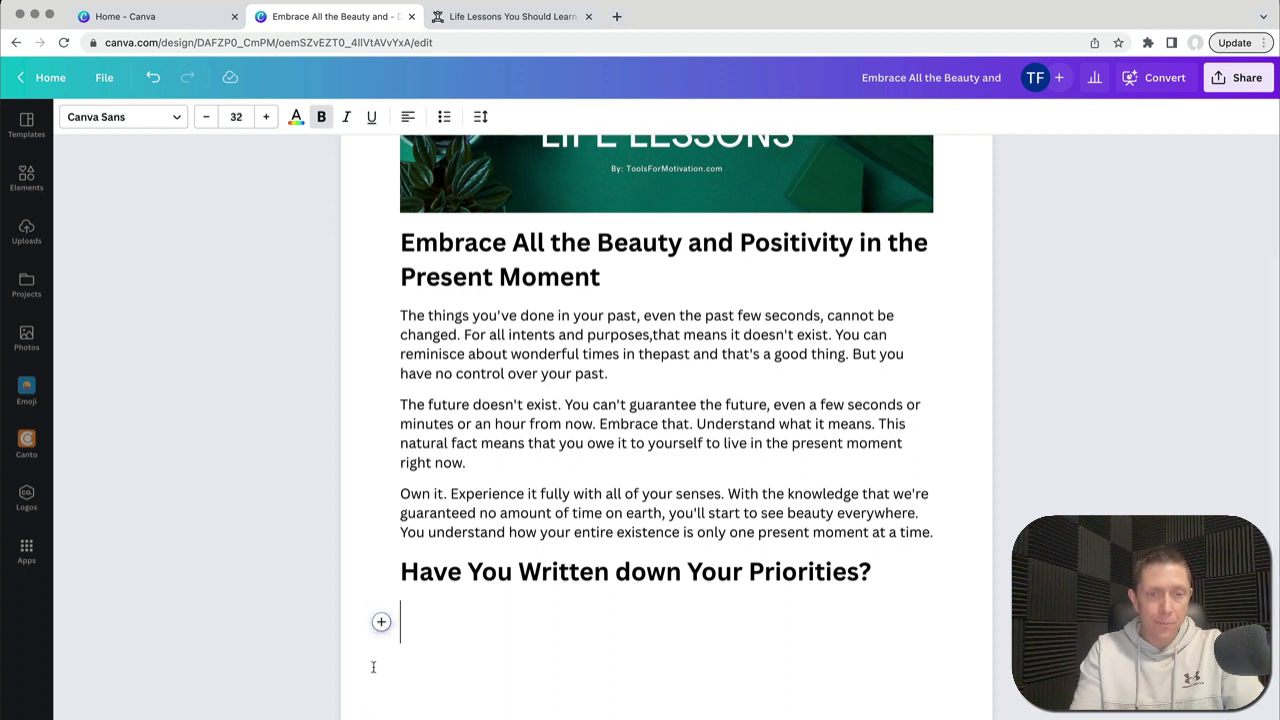
Step: Make the line under the heading body text, then select the 'You know that what you prioritize' paragraph in Word
type("/")
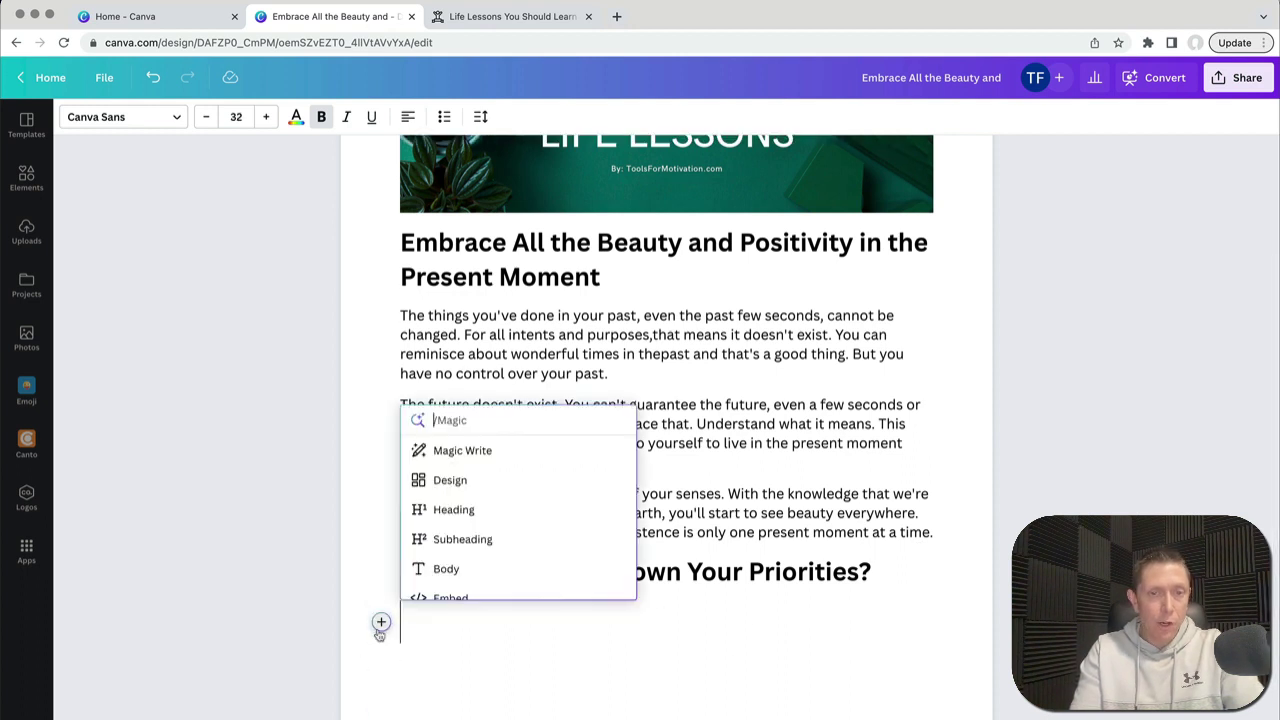
left_click(464, 566)
key("super+Tab")
left_click(590, 380)
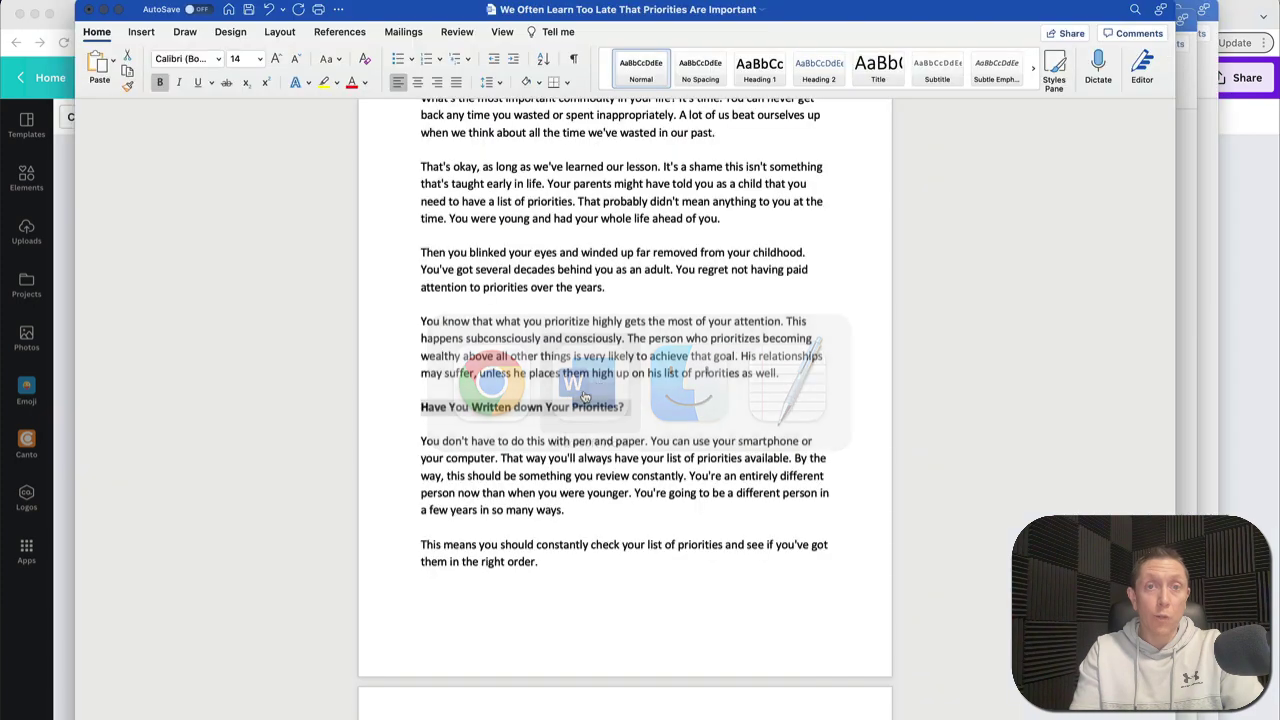
scroll(598, 378, "up", 1)
scroll(598, 378, "down", 2)
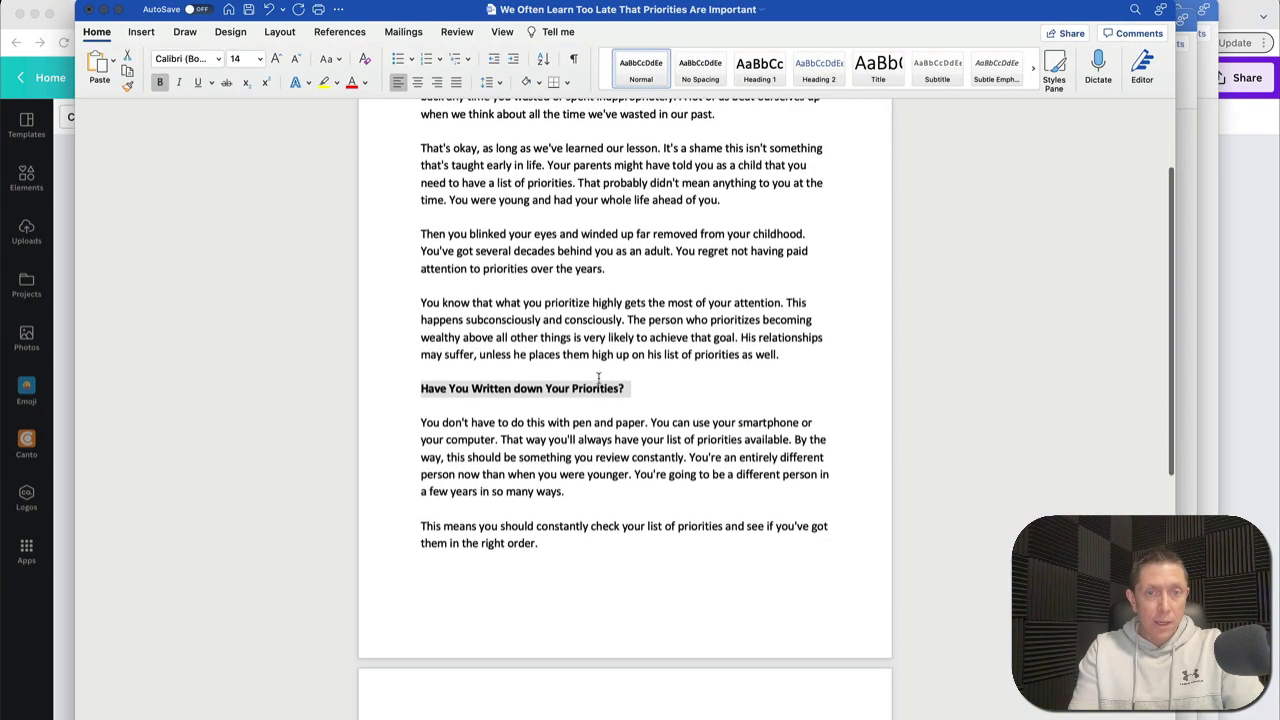
scroll(600, 377, "down", 1)
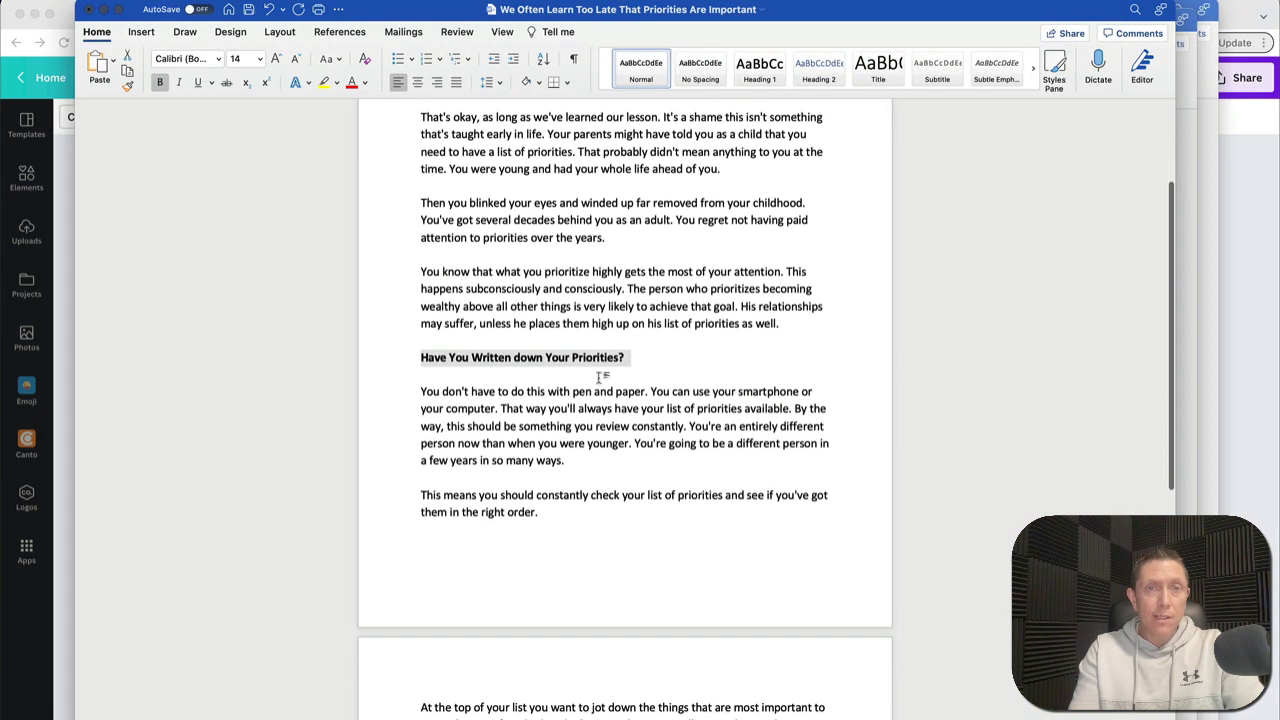
scroll(599, 378, "down", 5)
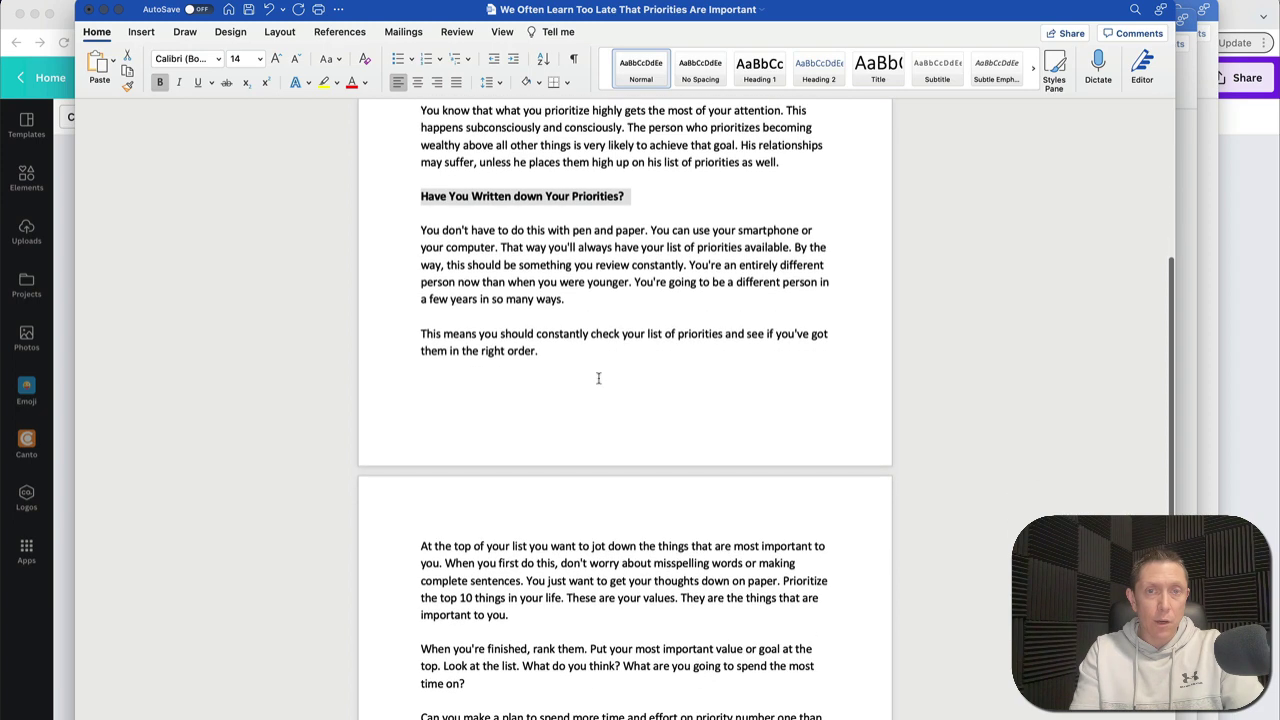
scroll(598, 378, "up", 2)
scroll(570, 248, "up", 1)
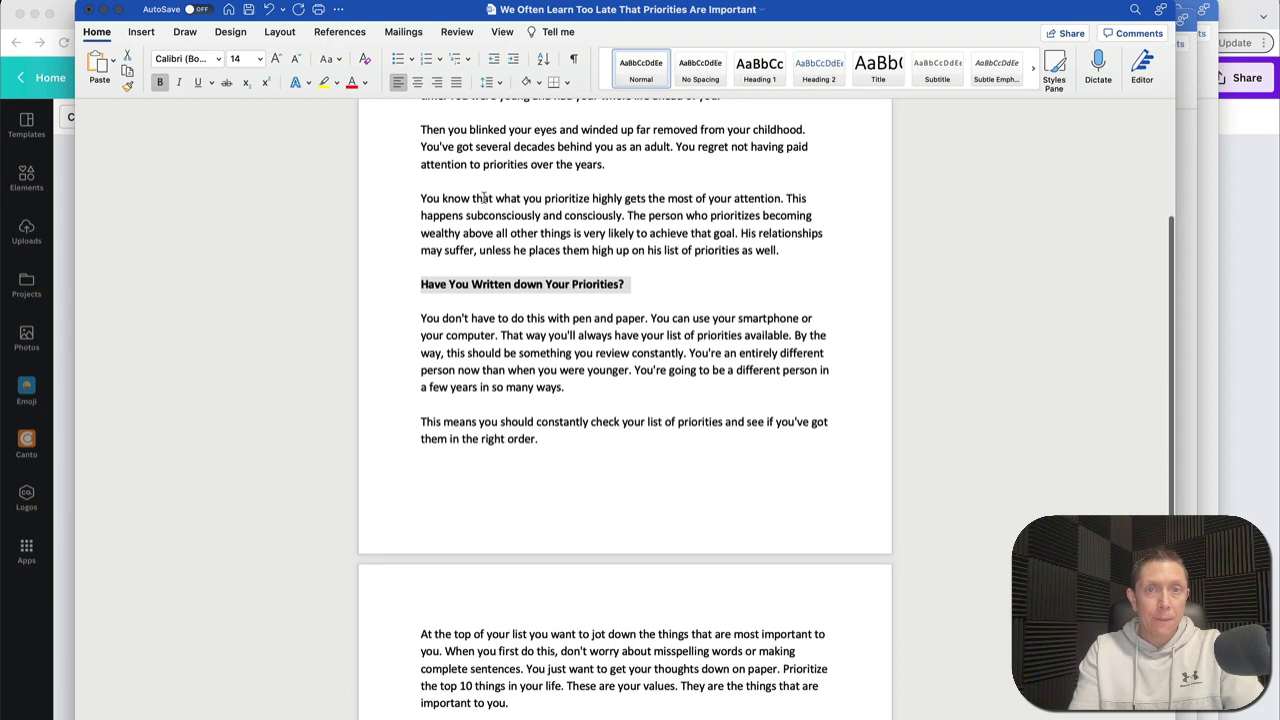
scroll(483, 197, "up", 1)
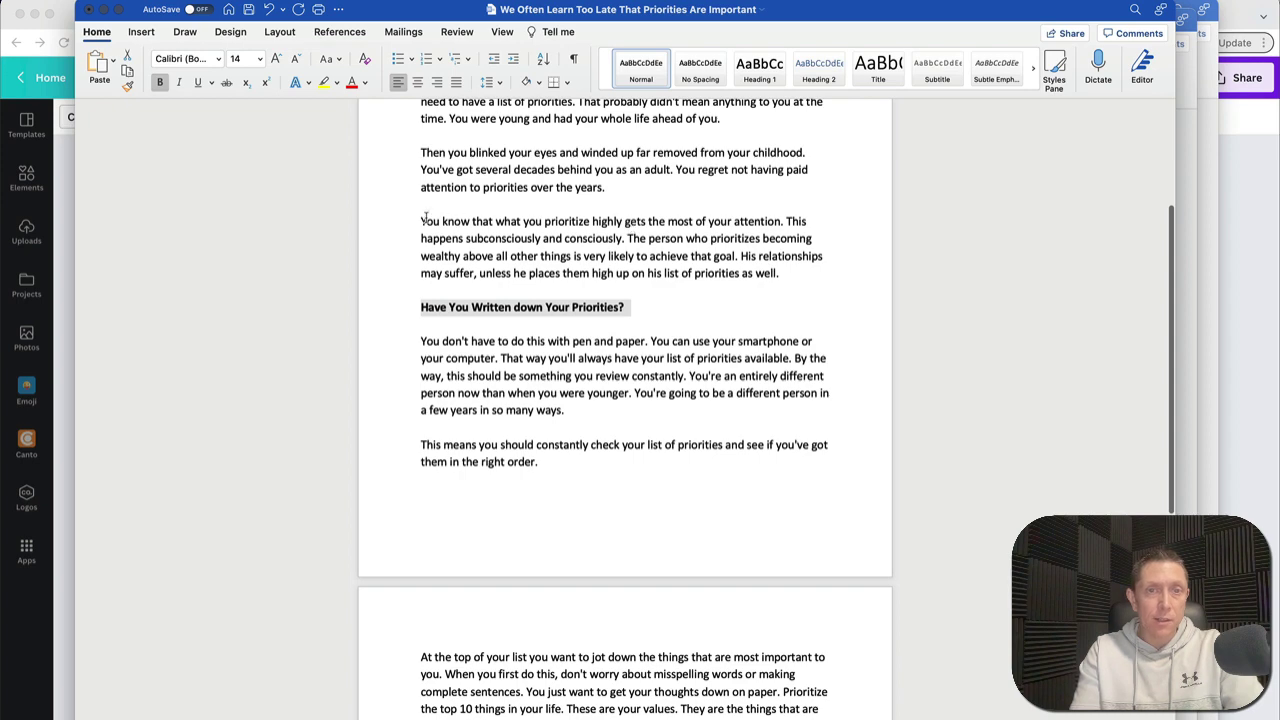
left_click_drag(422, 221, 788, 282)
key("super+c")
Step: Paste the 'You know that what you prioritize' paragraph and rejoin its three broken lines
key("super+Tab")
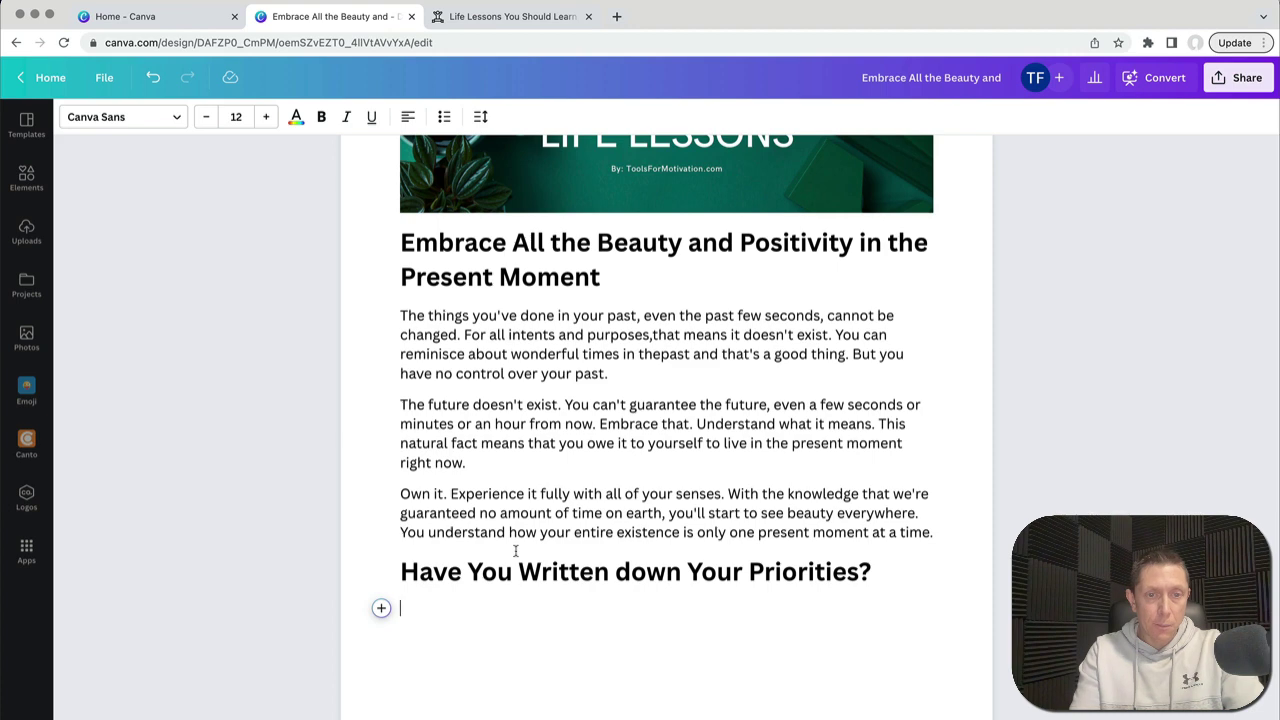
key("super+v")
left_click(622, 517)
key("Delete")
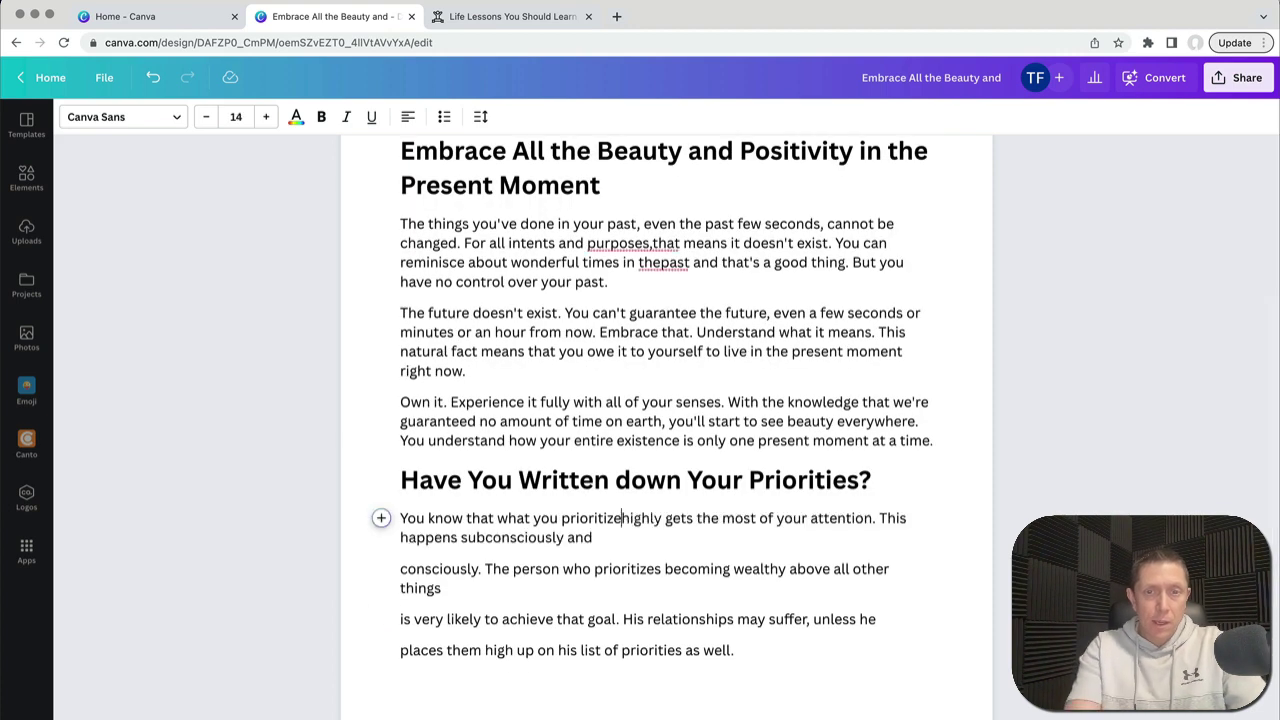
left_click(660, 542)
key("Delete")
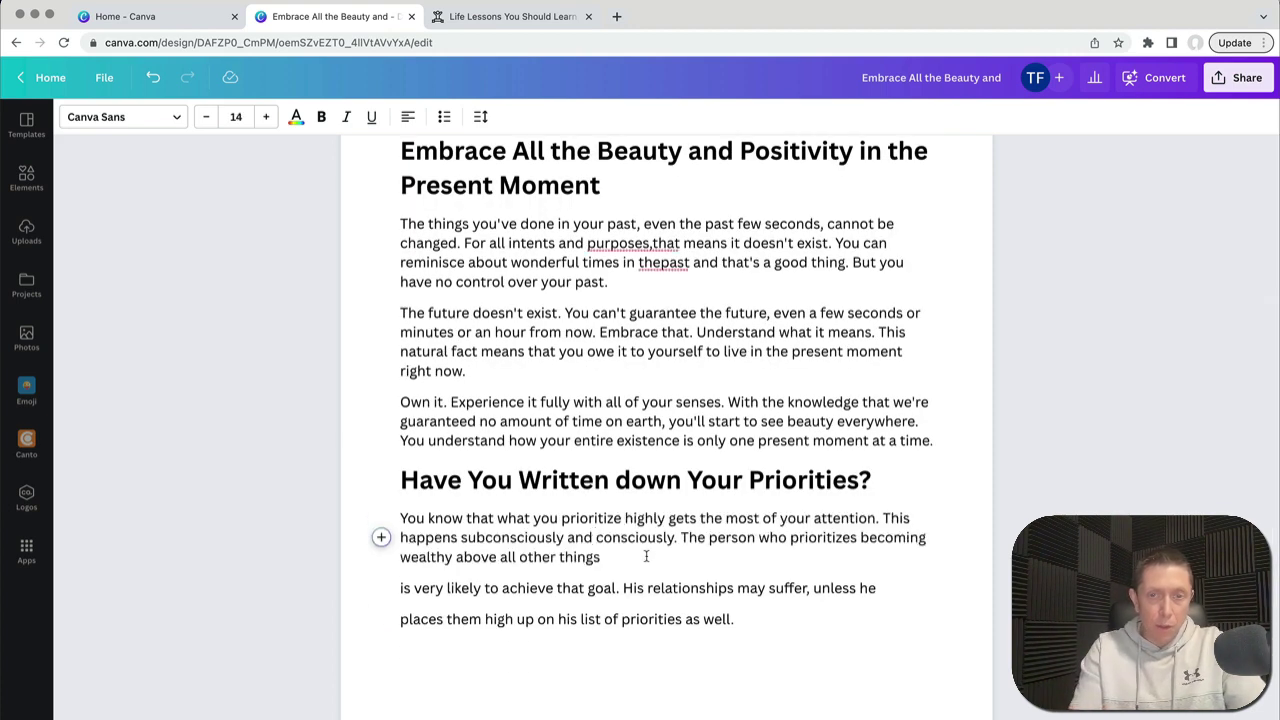
left_click(646, 556)
key("Delete")
key("Delete")
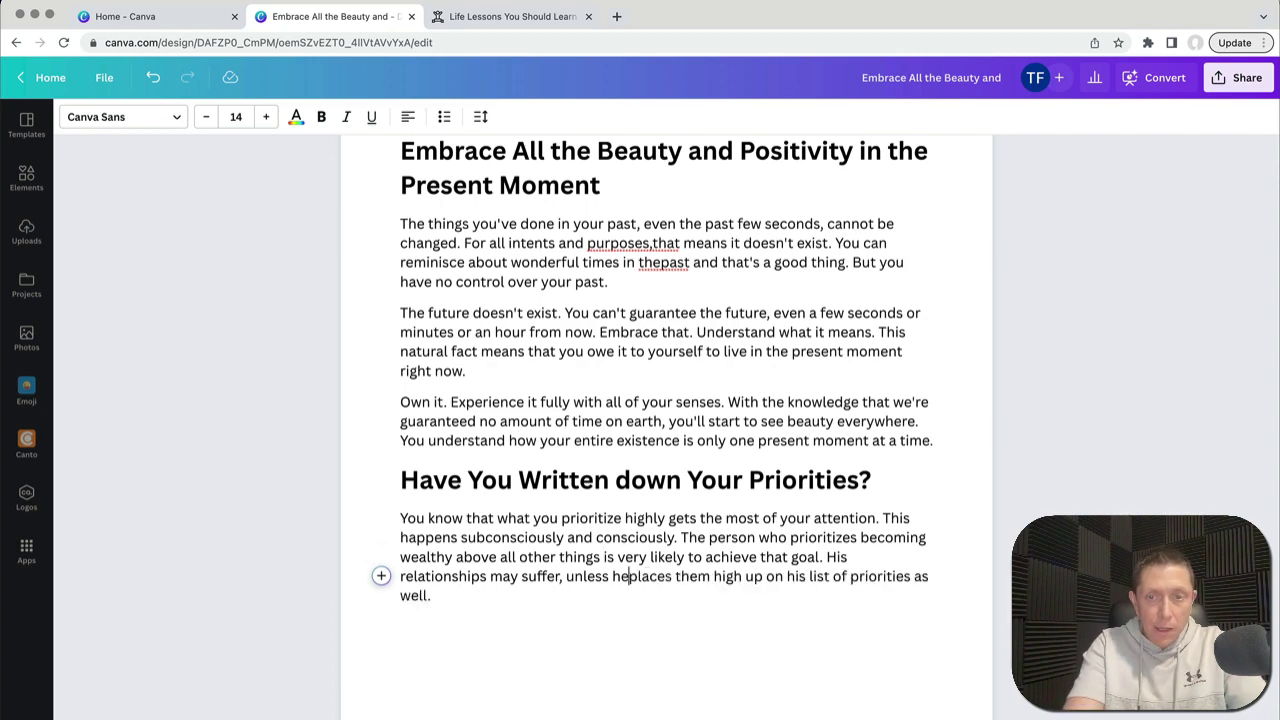
left_click(589, 600)
key("Return")
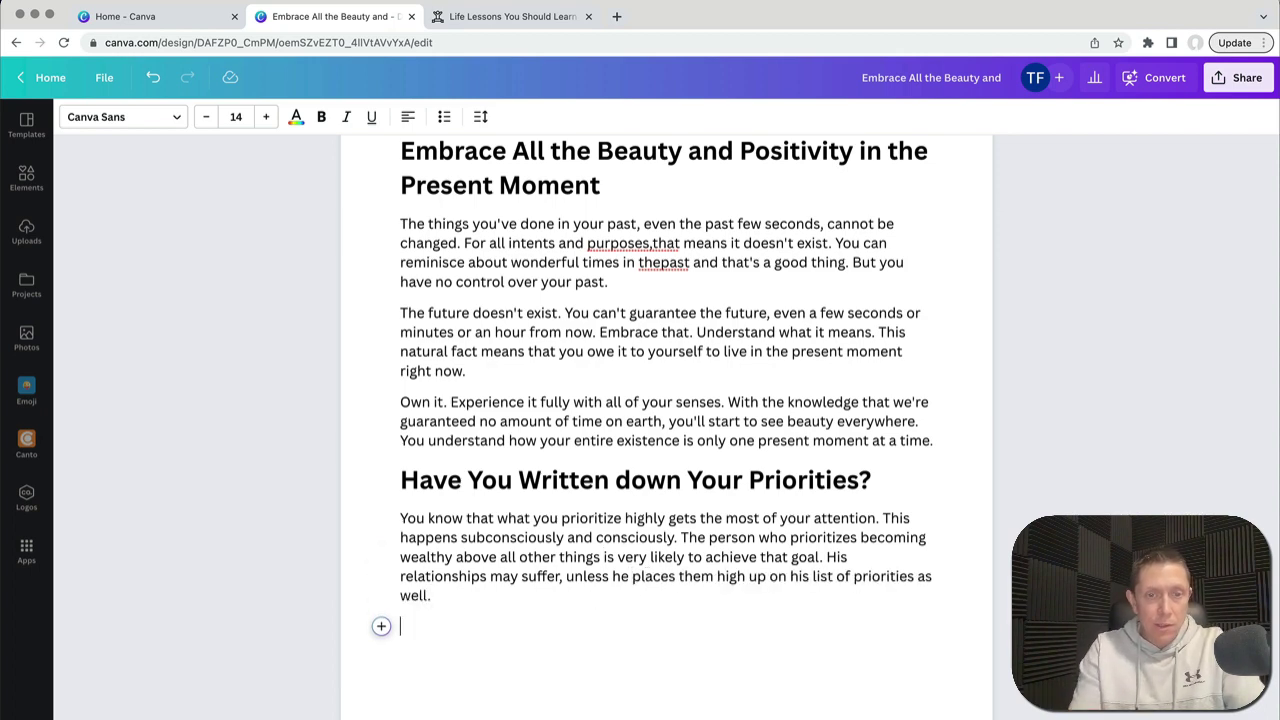
Step: Copy the section's last two paragraphs from Word and paste them after 'well.'
key("super+Tab")
left_click(583, 375)
scroll(586, 417, "down", 2)
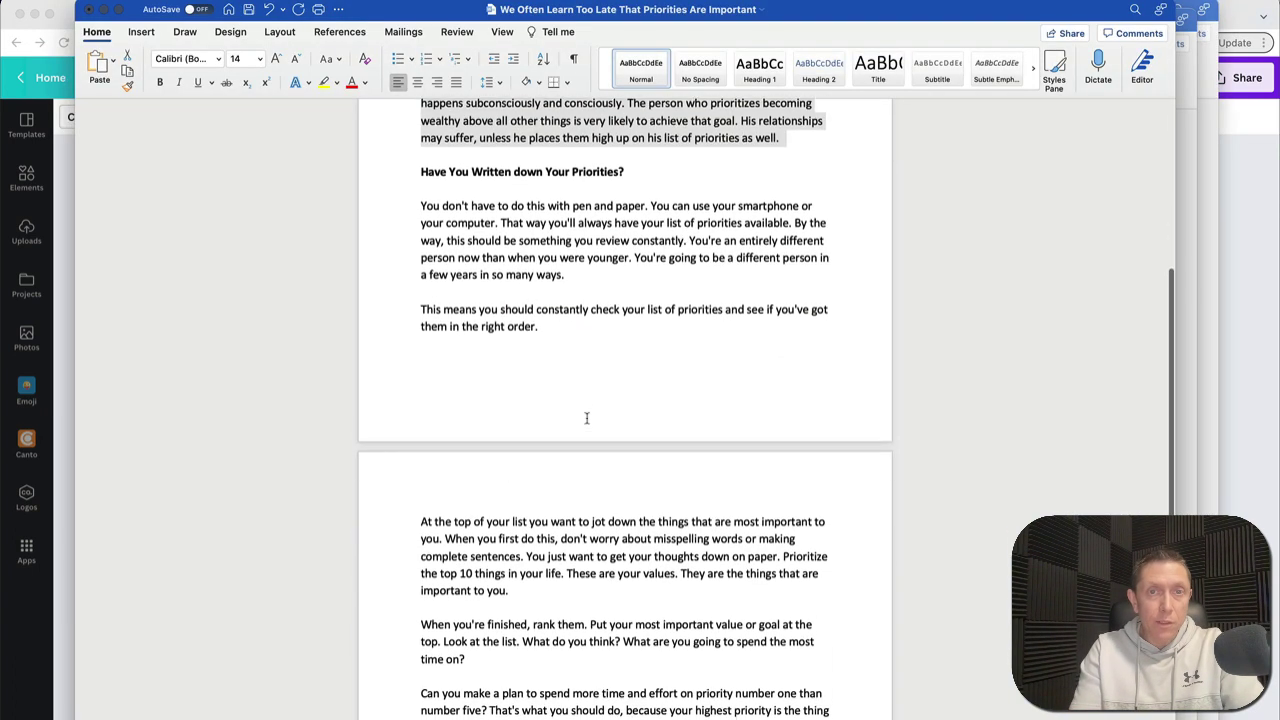
scroll(500, 310, "up", 1)
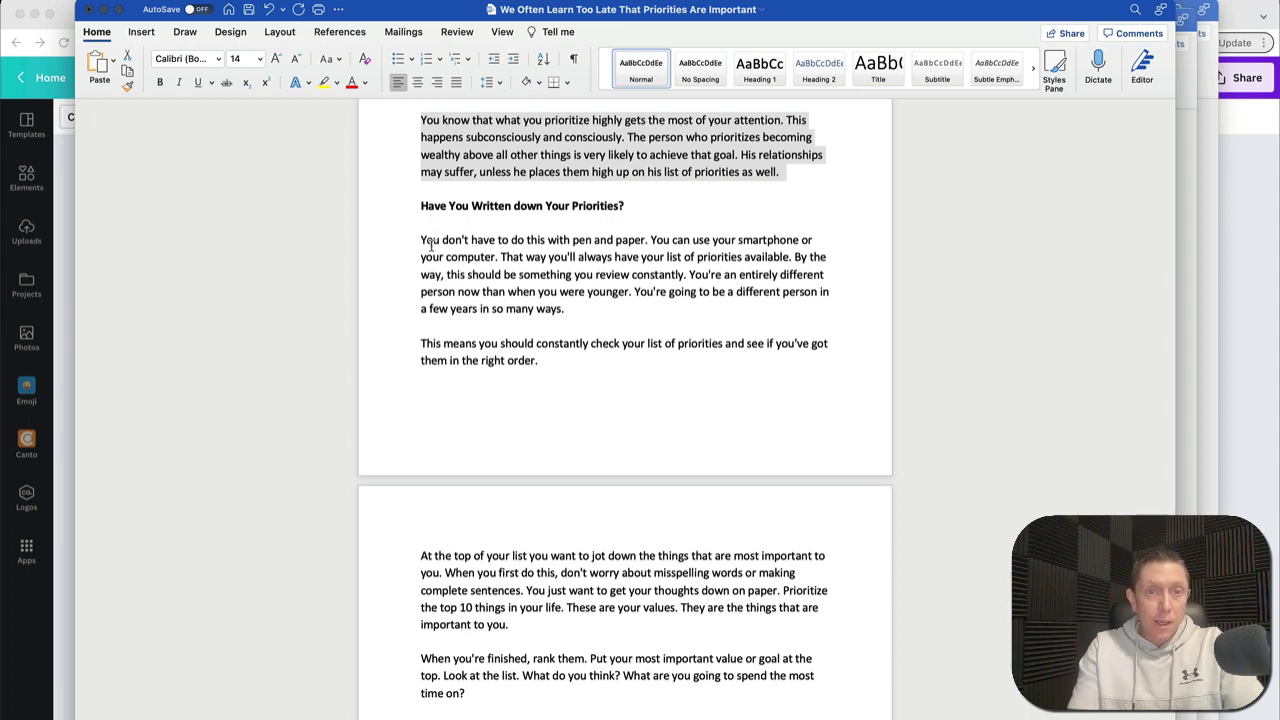
left_click_drag(419, 241, 558, 365)
key("super+c")
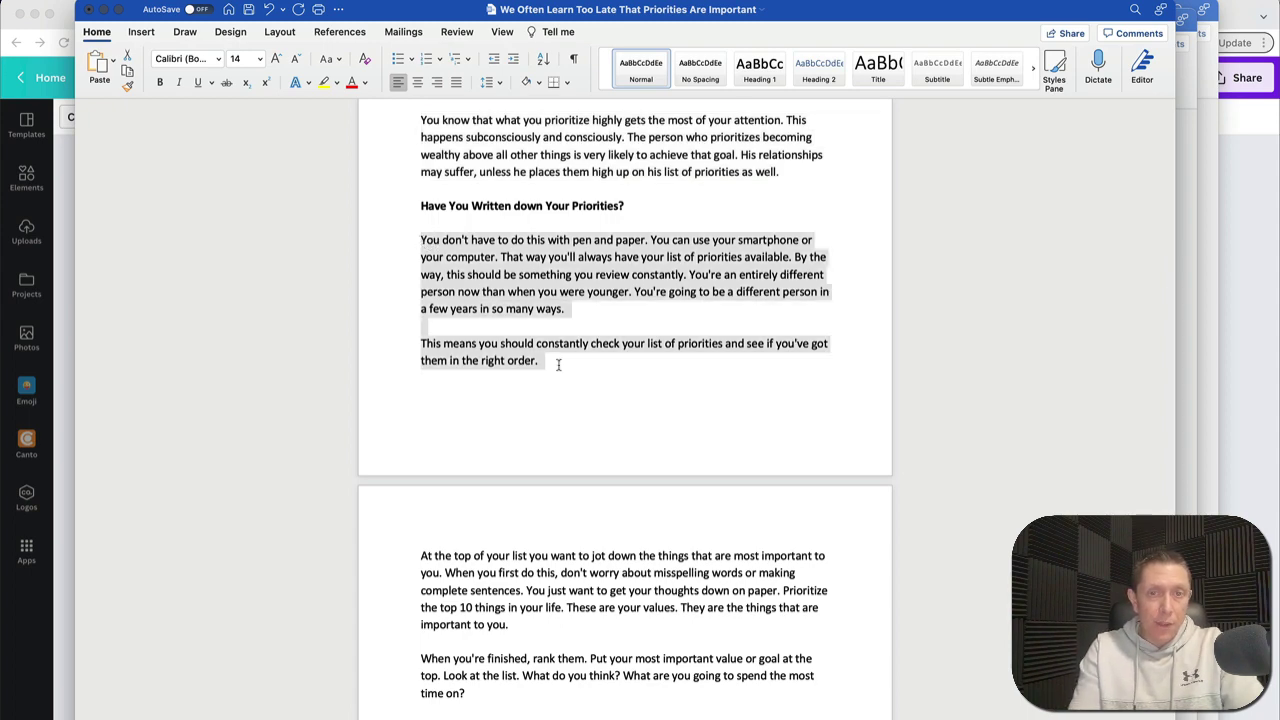
key("super+Tab")
key("super+v")
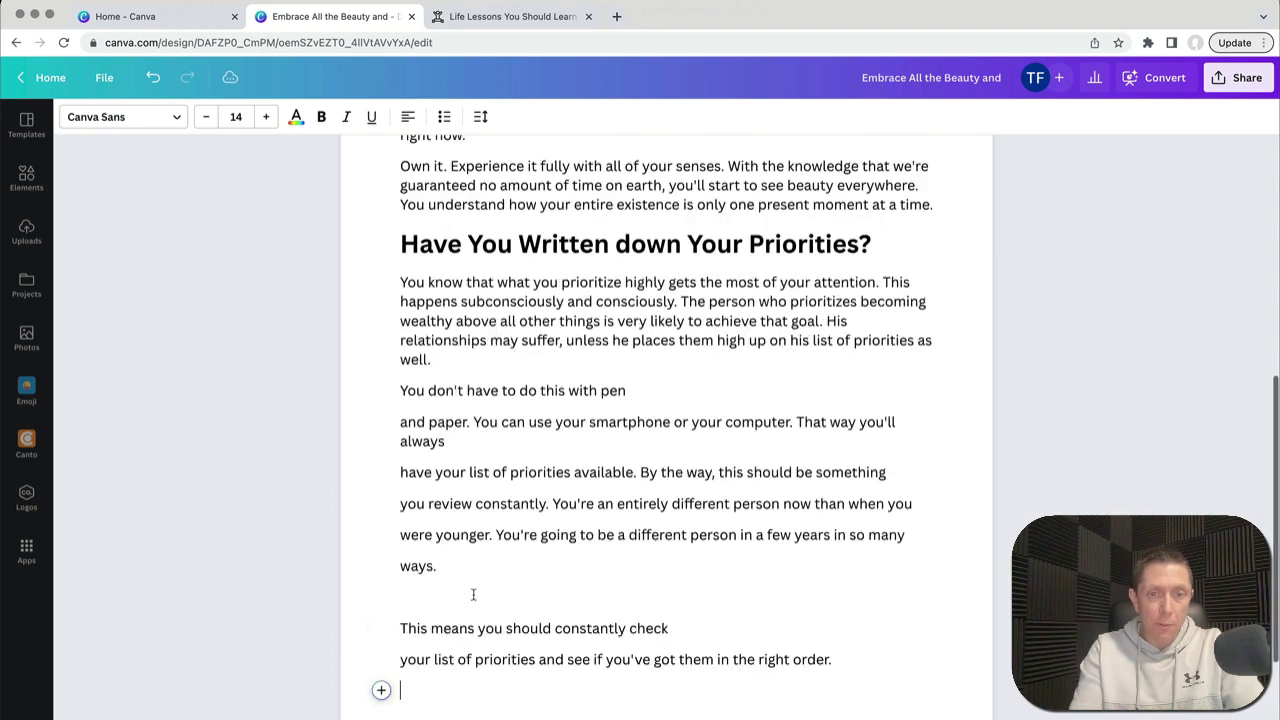
Step: Rejoin the broken lines after 'pen', 'always', 'something', 'when you' and 'so many'
left_click(686, 397)
key("Delete")
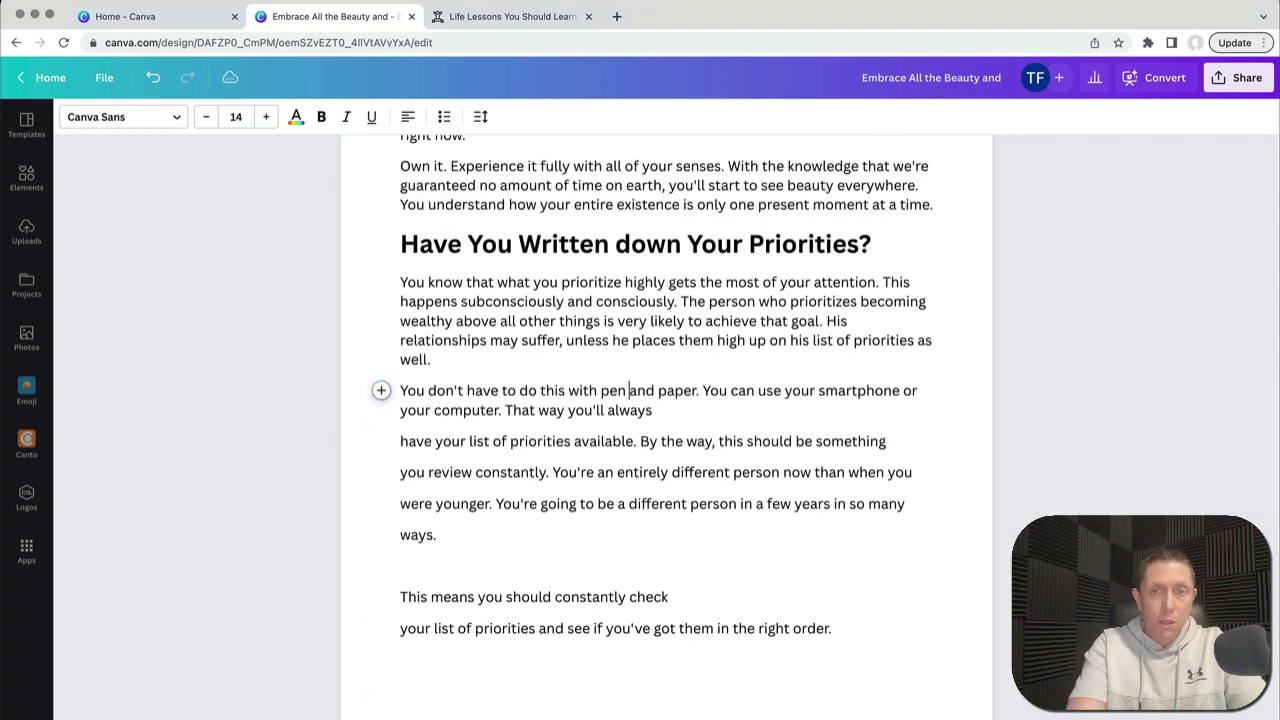
left_click(671, 409)
key("Delete")
left_click(655, 430)
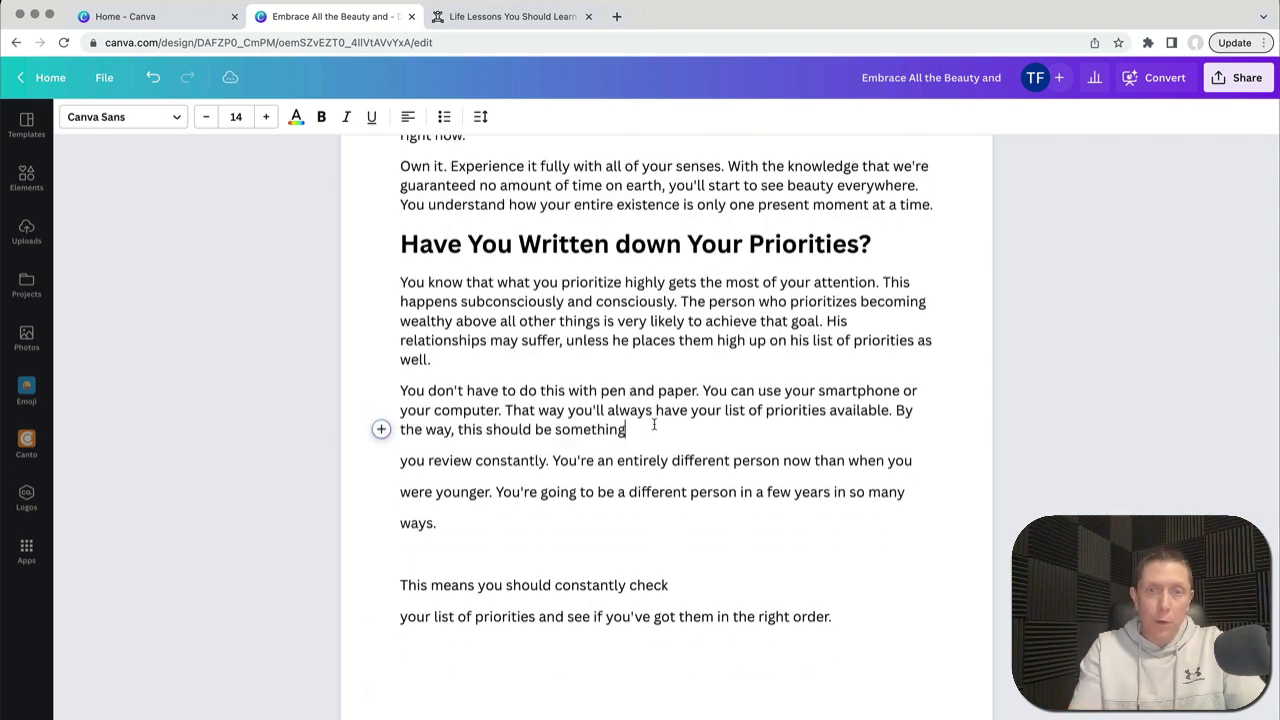
key("Delete")
left_click(643, 448)
key("Delete")
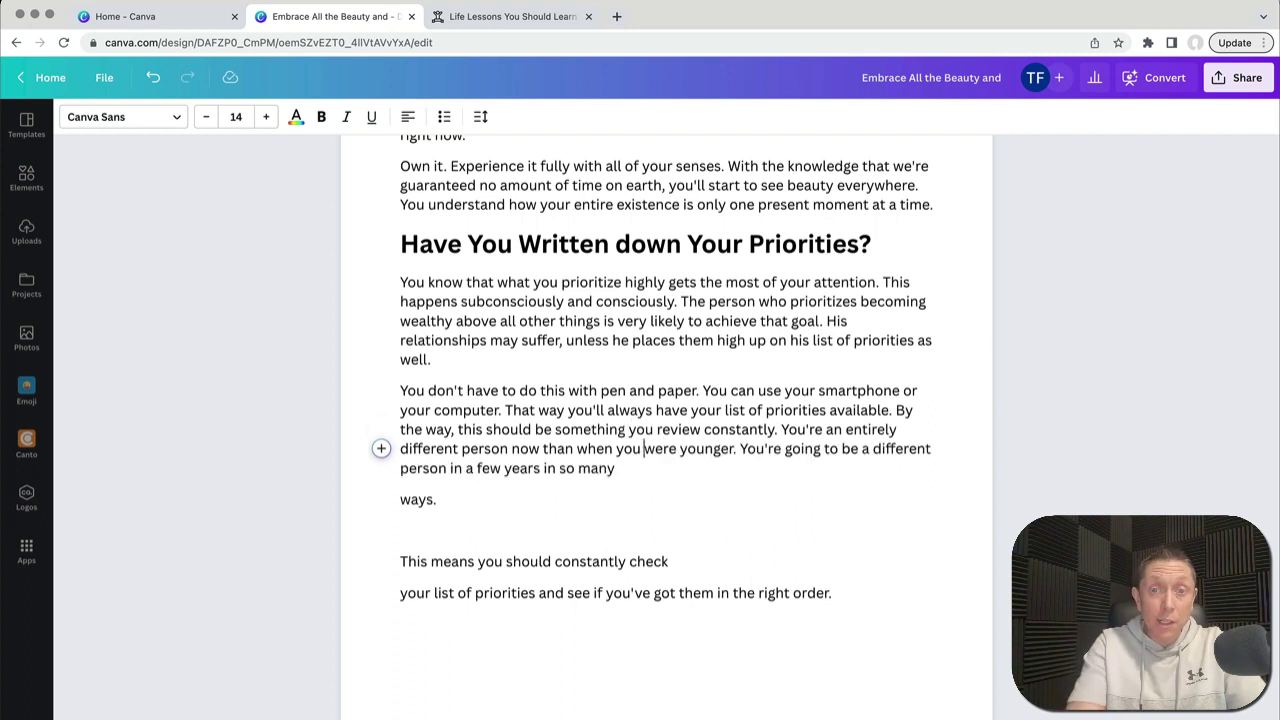
left_click(614, 468)
key("Delete")
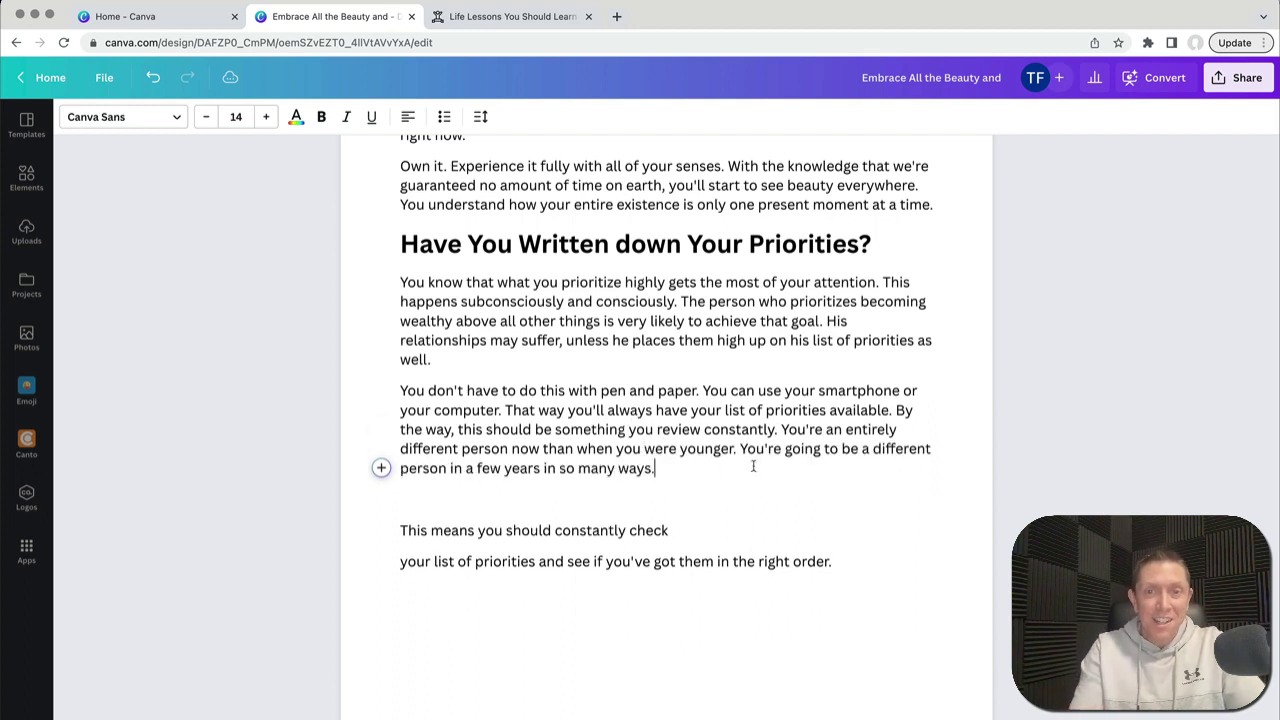
Step: Remove the empty line after that paragraph and join the final line onto 'check'
left_click(754, 466)
key("Delete")
left_click(737, 507)
key("Delete")
scroll(734, 505, "up", 3)
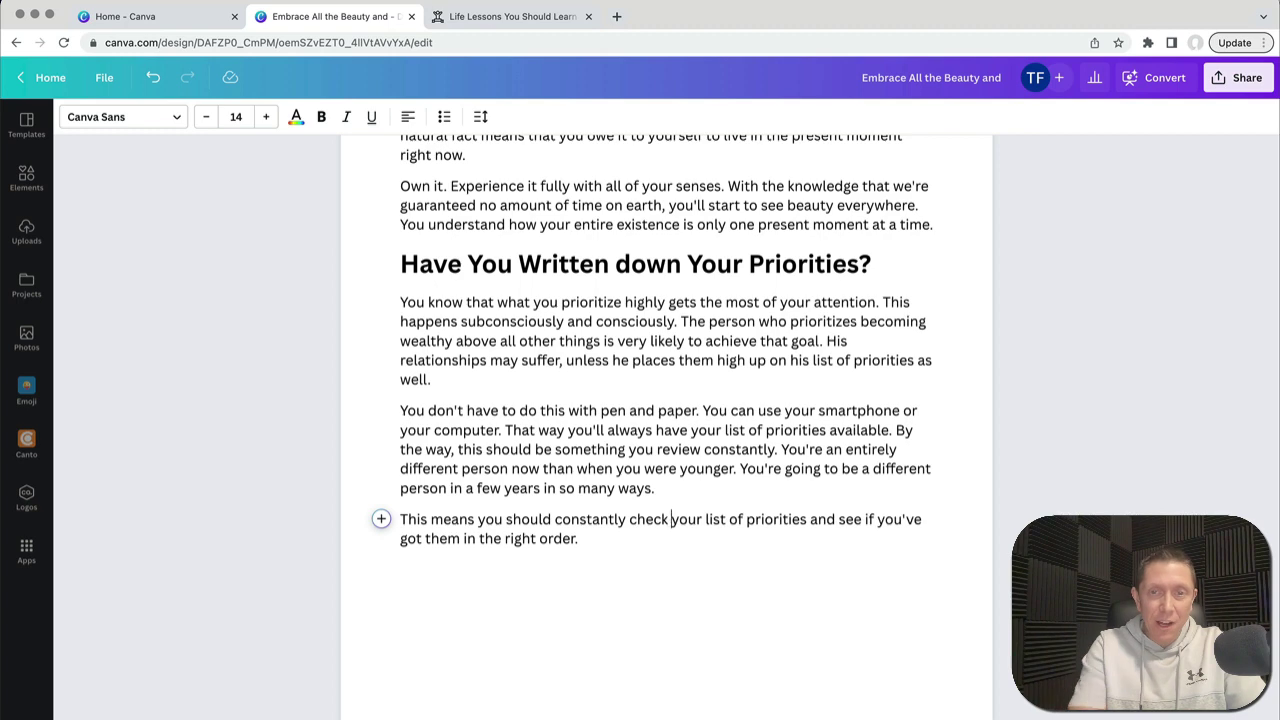
scroll(722, 525, "up", 4)
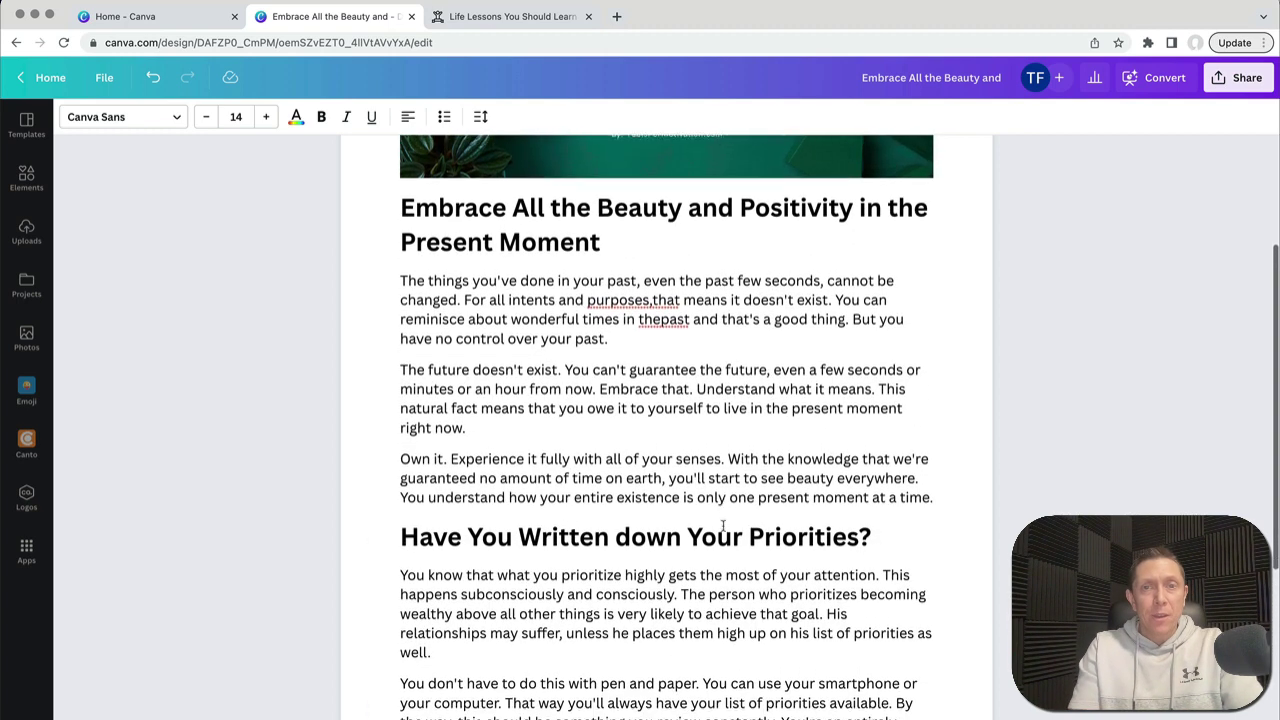
left_click(654, 309)
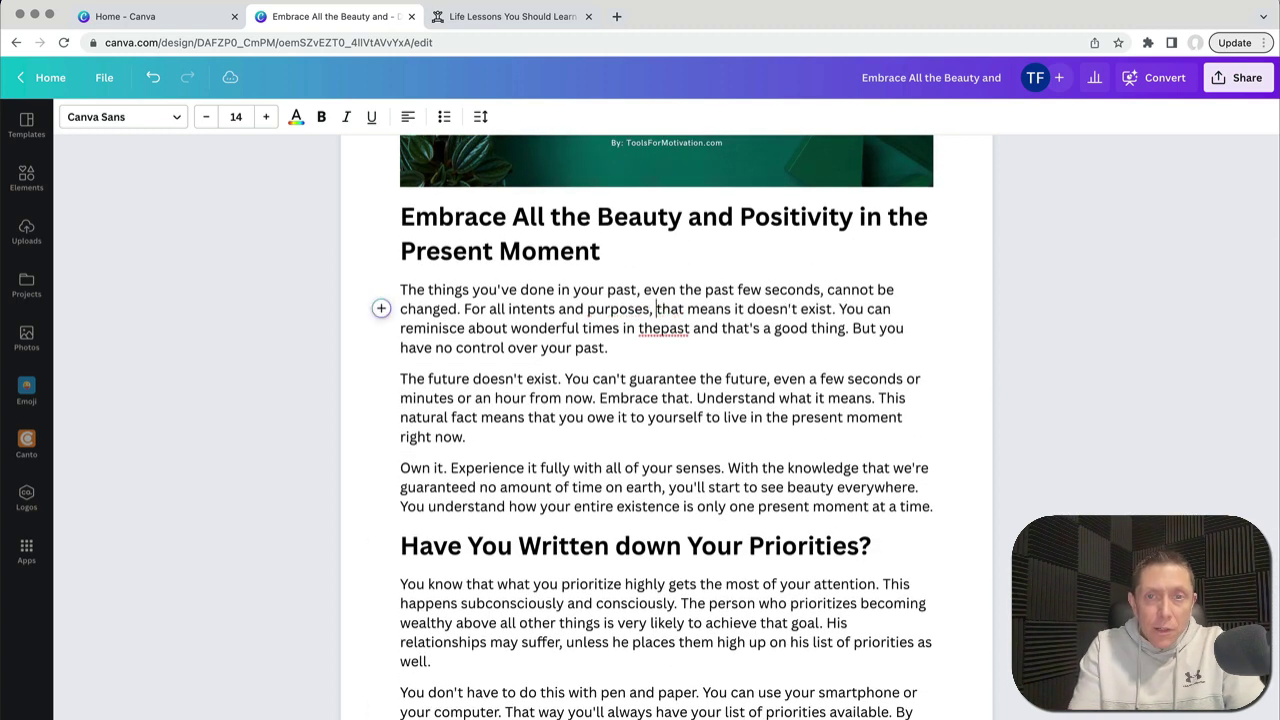
left_click(660, 328)
scroll(640, 347, "down", 6)
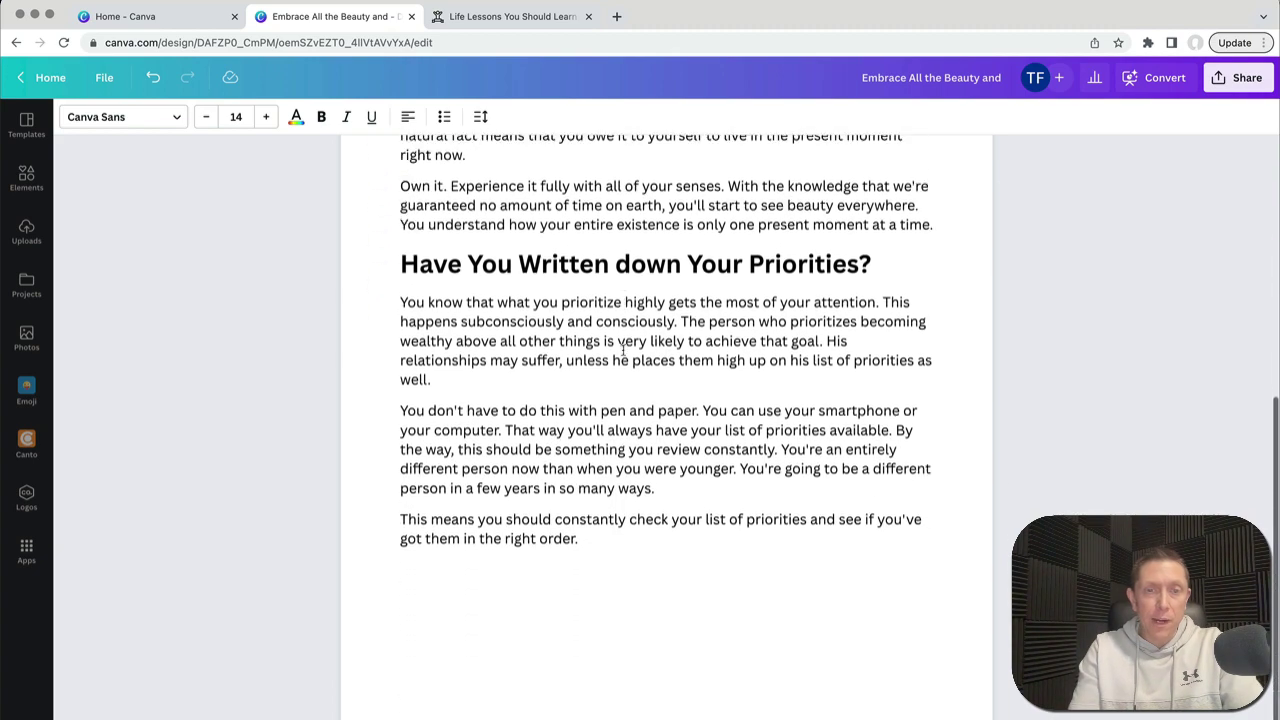
left_click(434, 595)
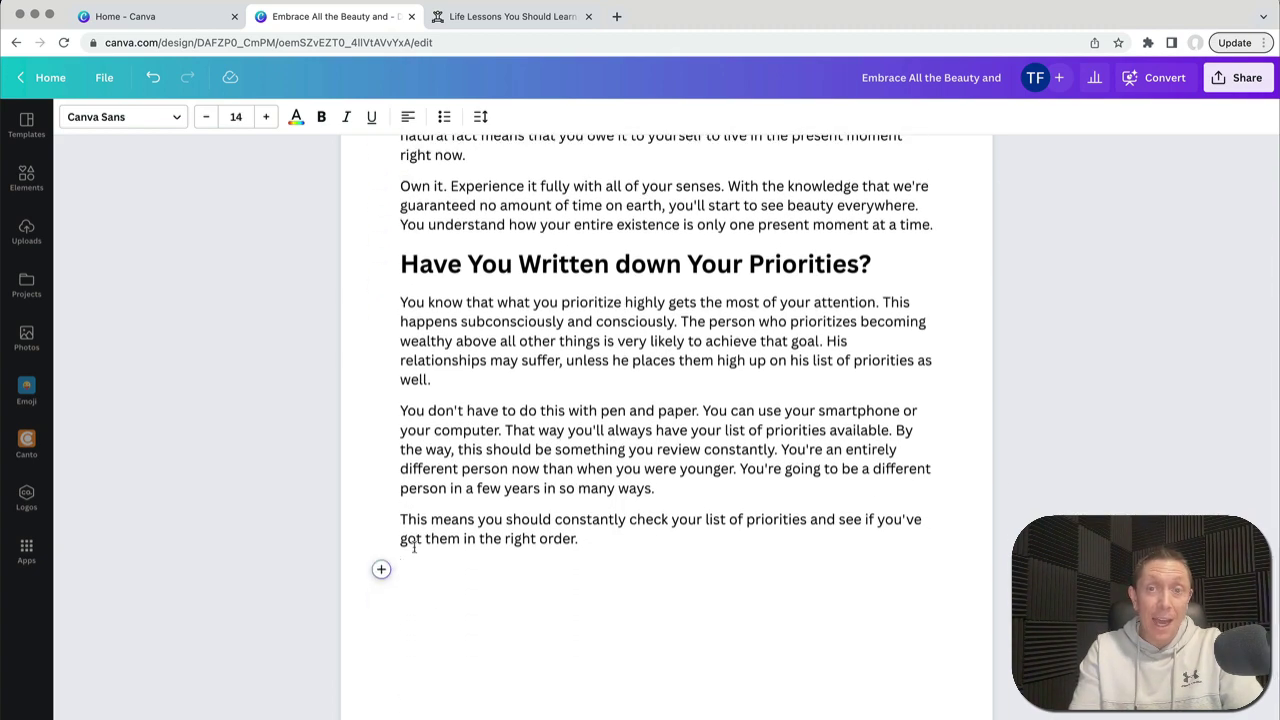
scroll(406, 562, "up", 10)
scroll(413, 547, "down", 9)
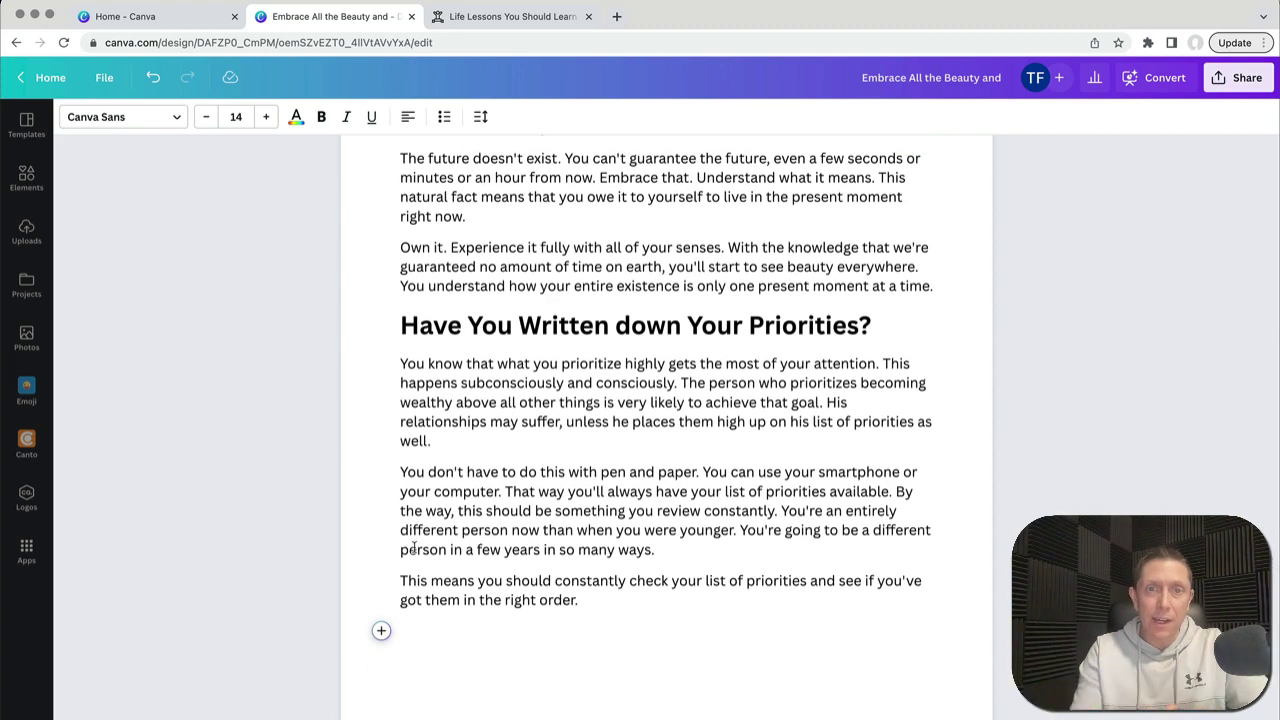
scroll(413, 547, "up", 5)
scroll(413, 547, "down", 5)
scroll(413, 547, "up", 2)
scroll(413, 547, "up", 6)
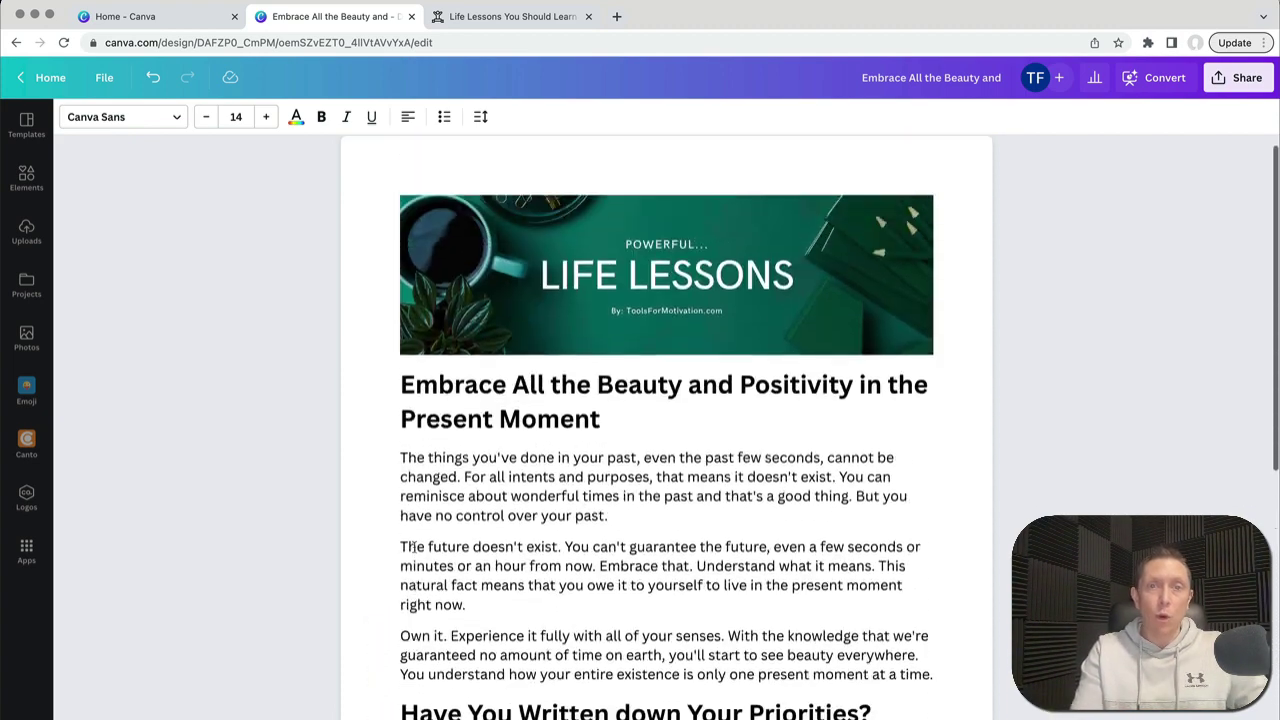
scroll(413, 547, "down", 3)
scroll(307, 525, "up", 3)
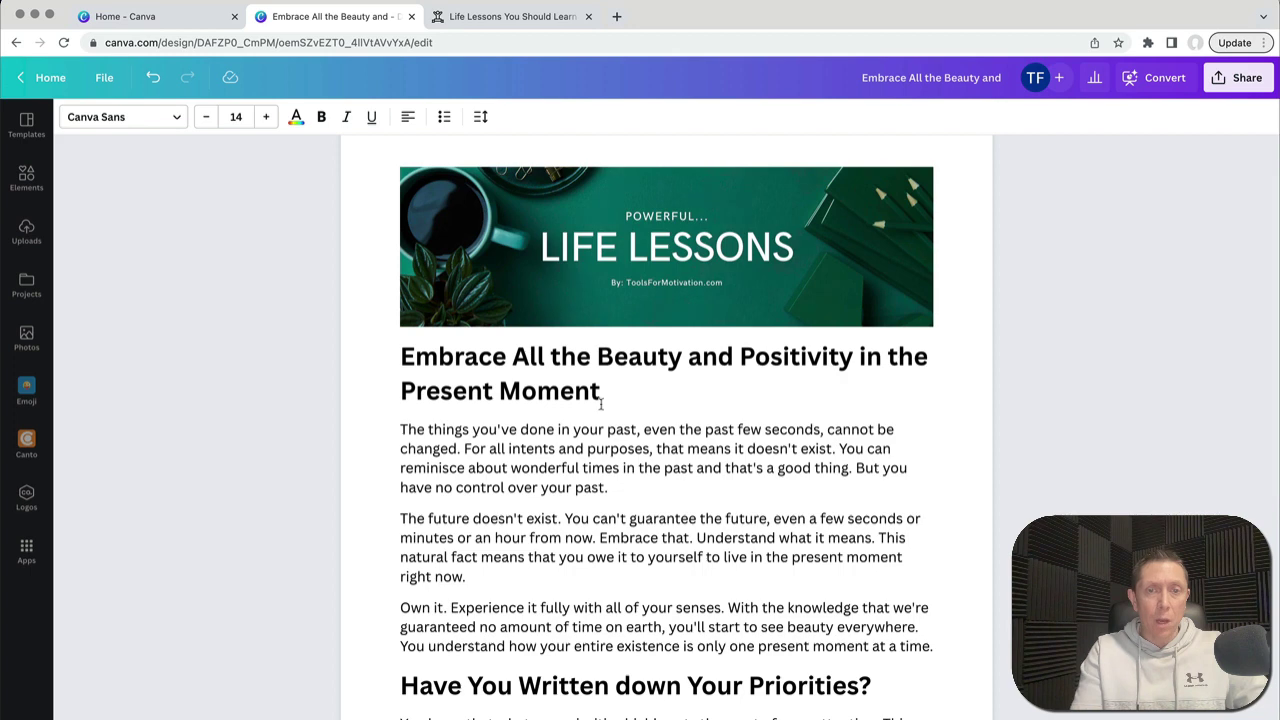
scroll(690, 500, "down", 2)
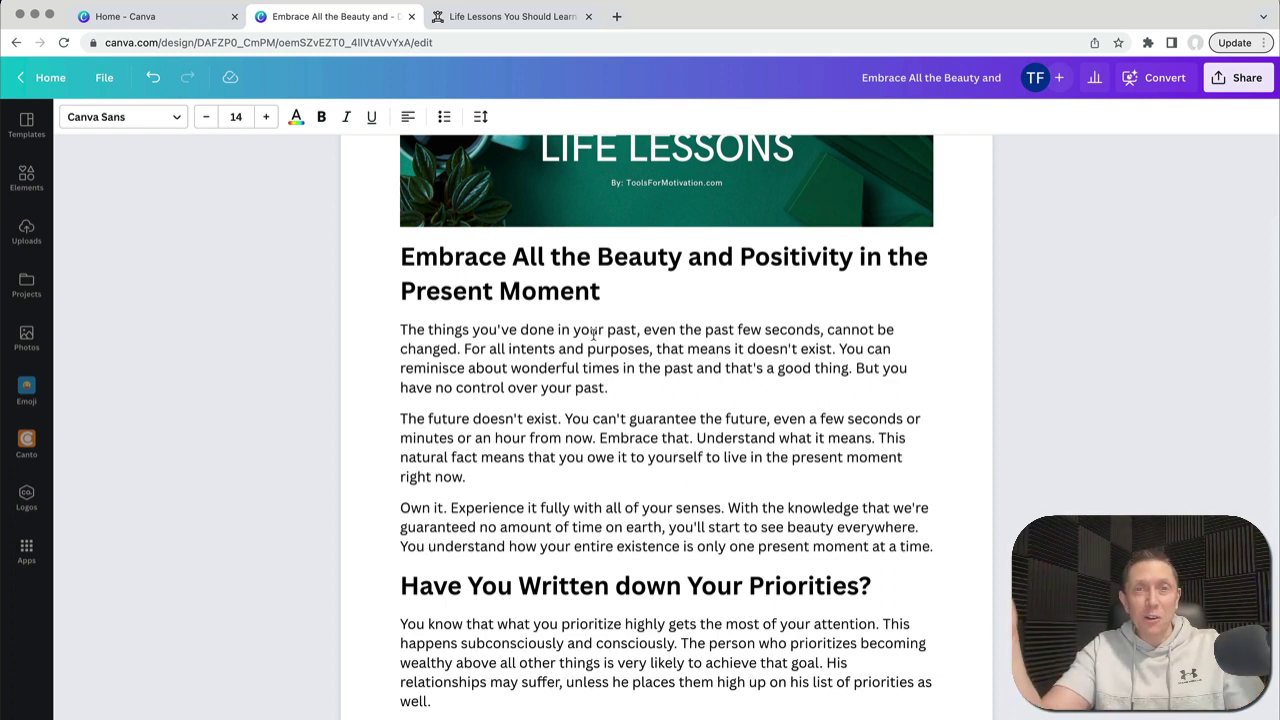
scroll(593, 335, "down", 4)
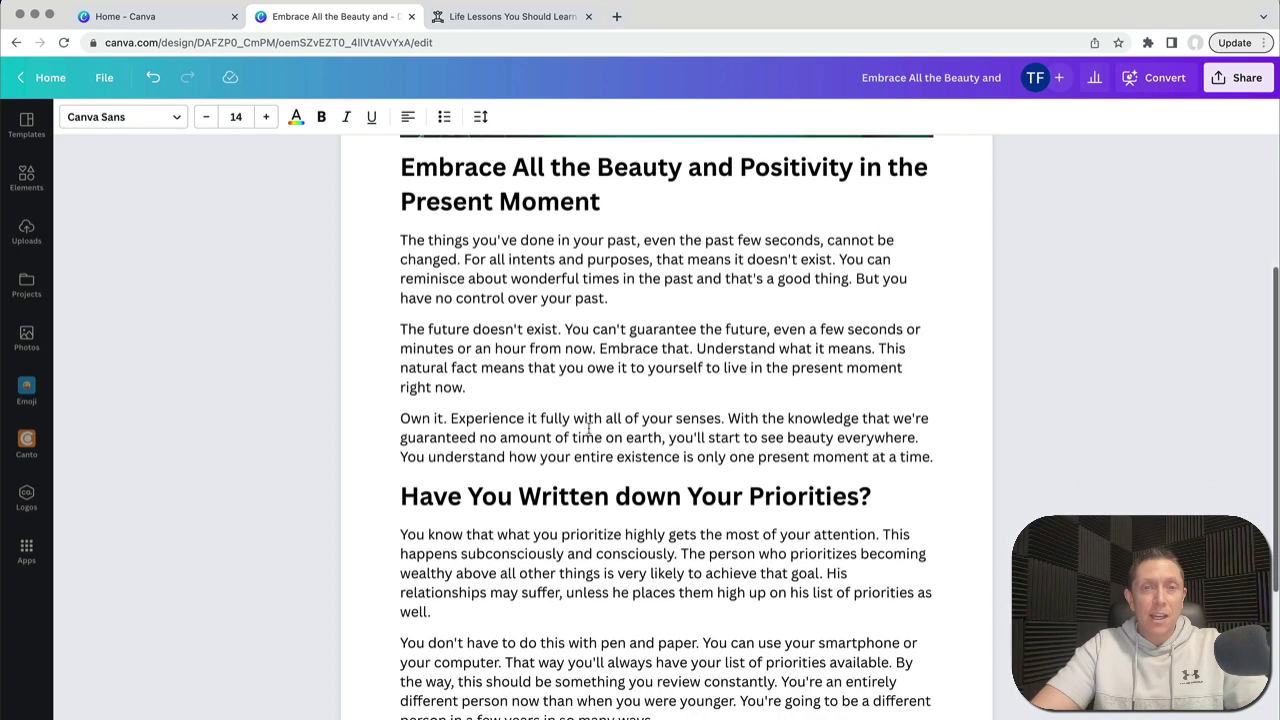
scroll(647, 521, "down", 2)
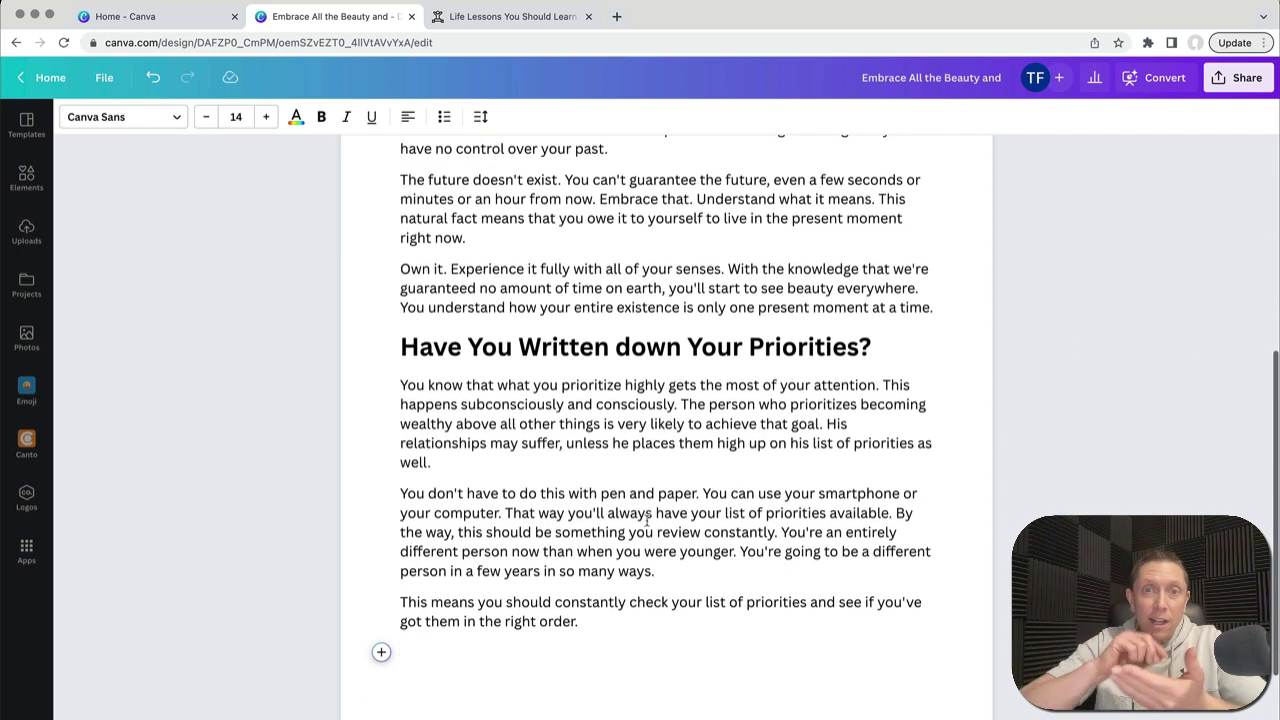
scroll(647, 521, "down", 1)
scroll(647, 521, "down", 2)
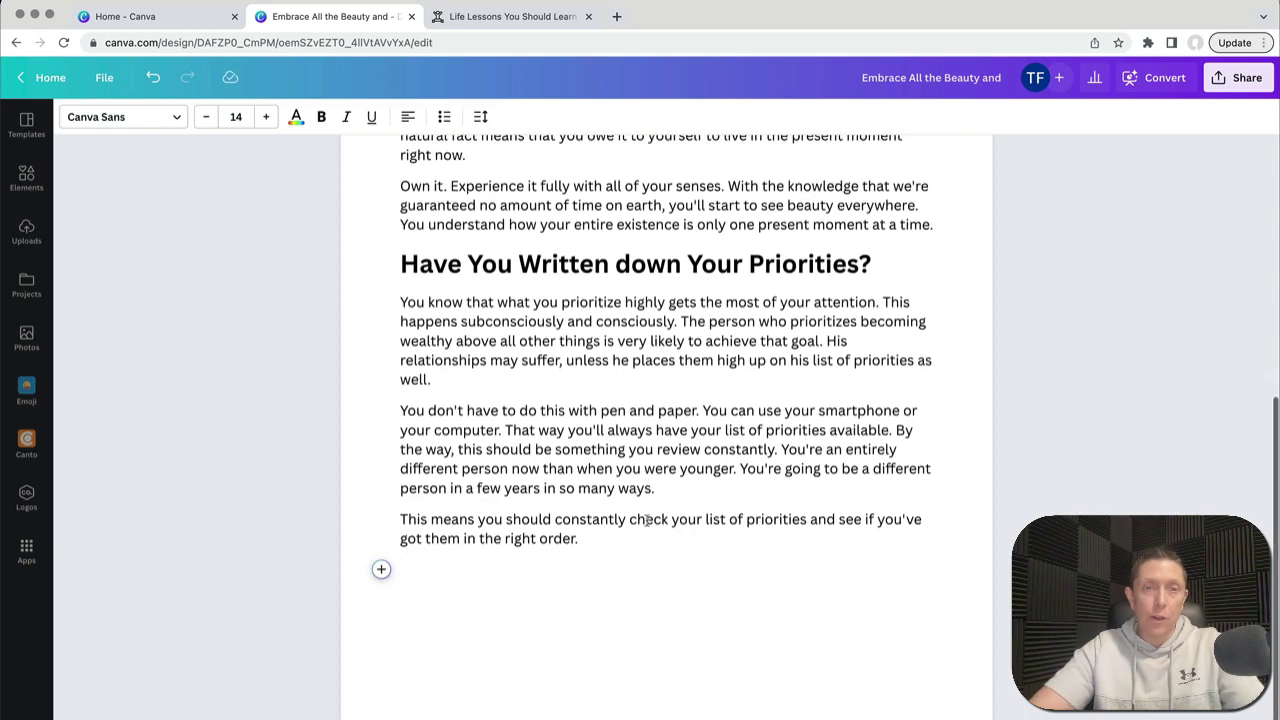
scroll(647, 521, "up", 1)
scroll(647, 521, "up", 3)
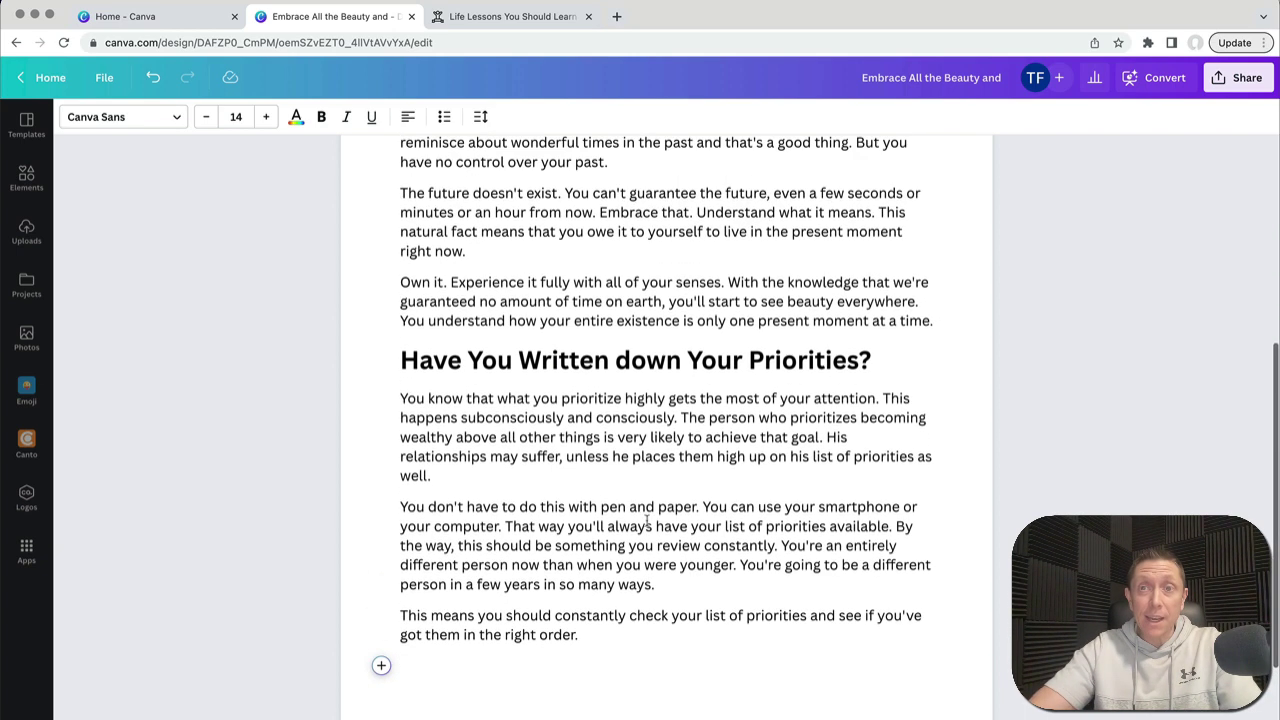
scroll(647, 521, "up", 1)
scroll(647, 521, "down", 1)
scroll(647, 521, "down", 2)
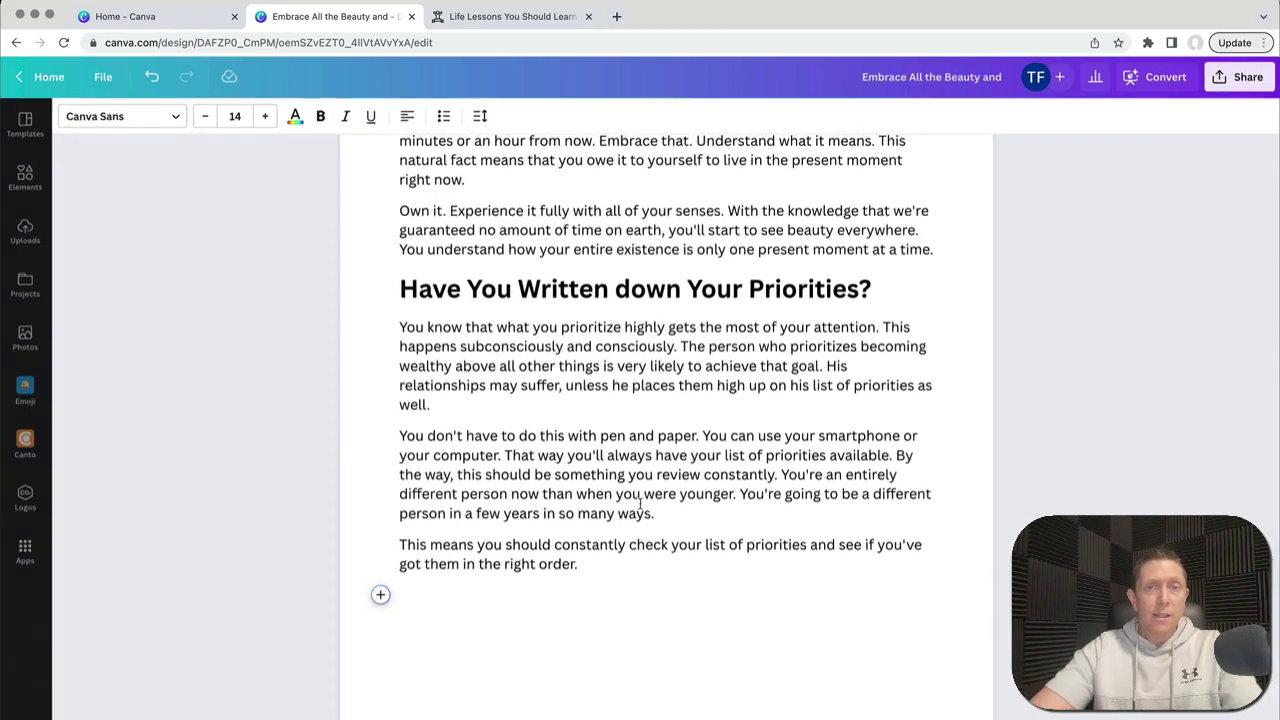
scroll(640, 503, "up", 3)
scroll(714, 423, "down", 3)
scroll(794, 411, "up", 2)
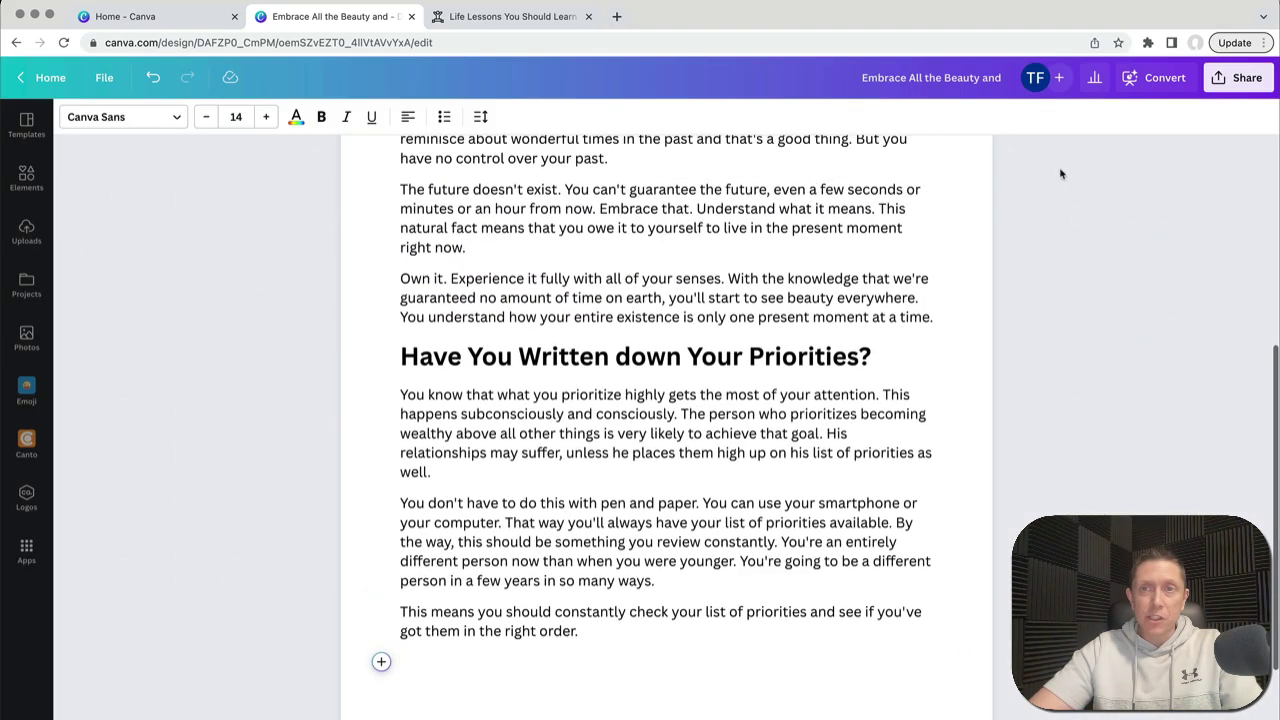
Step: Download the doc from Share as an A4 PDF Standard file
left_click(1247, 80)
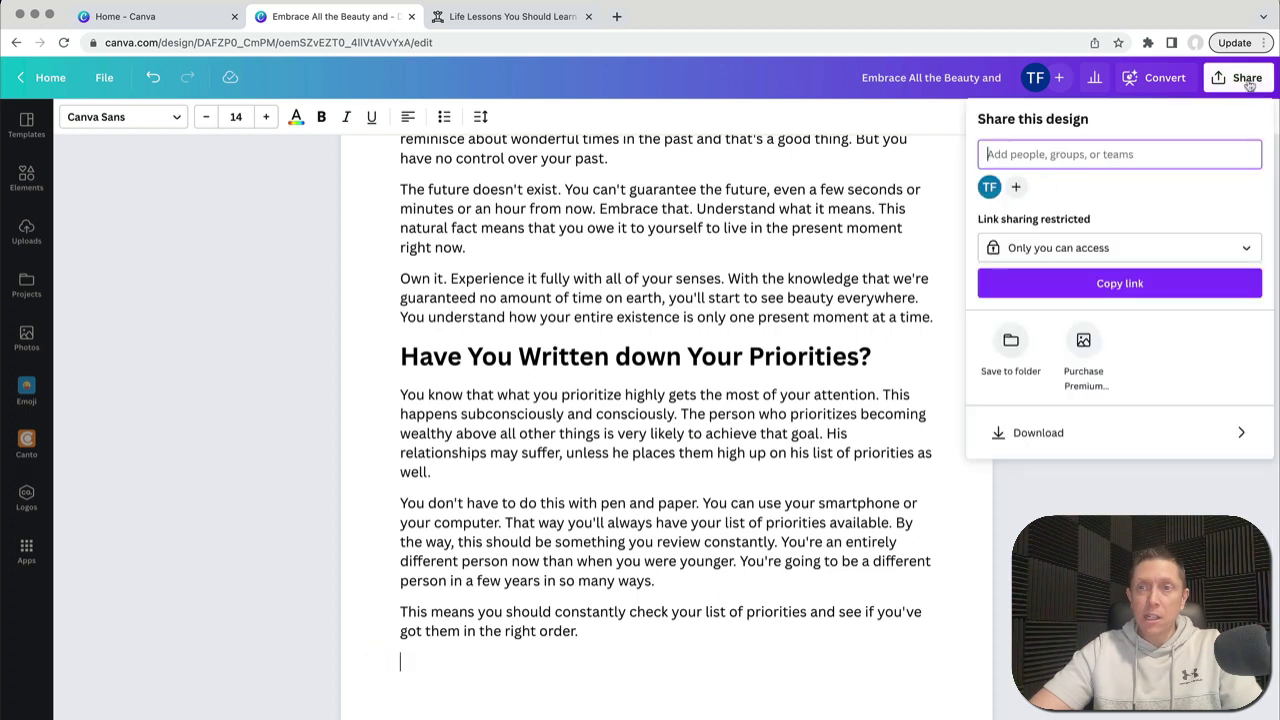
left_click(1060, 443)
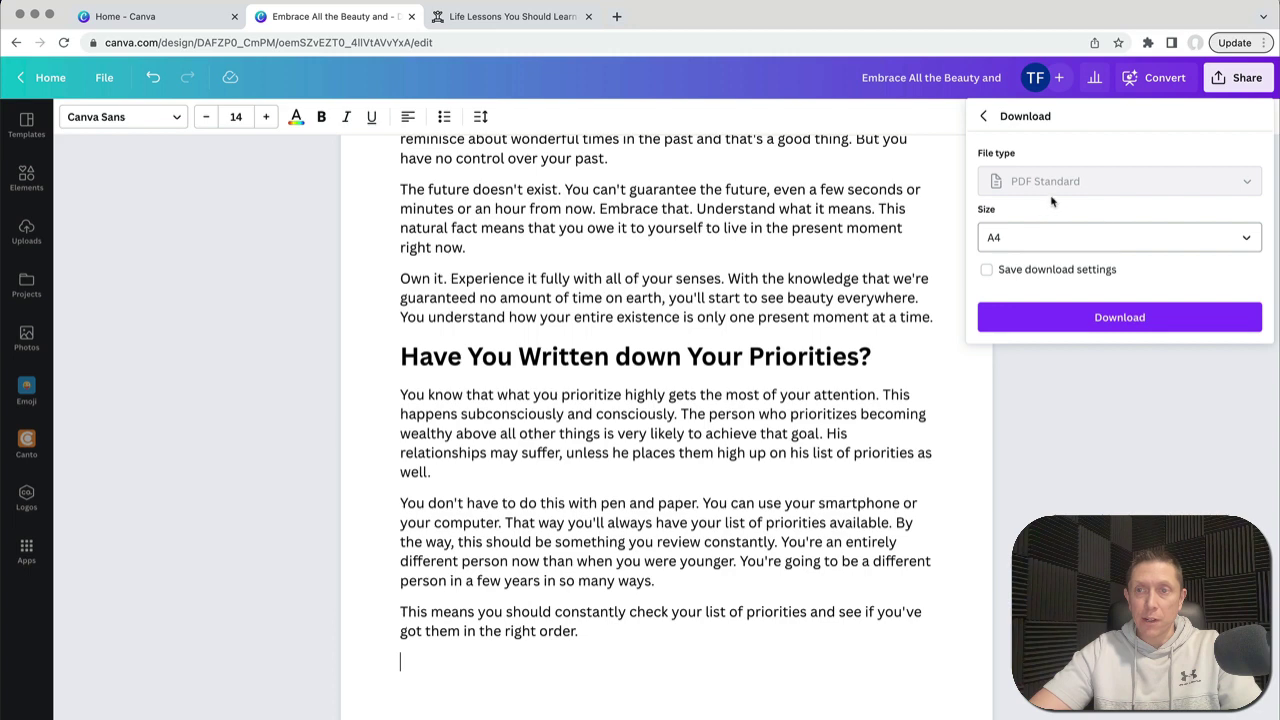
left_click(1103, 328)
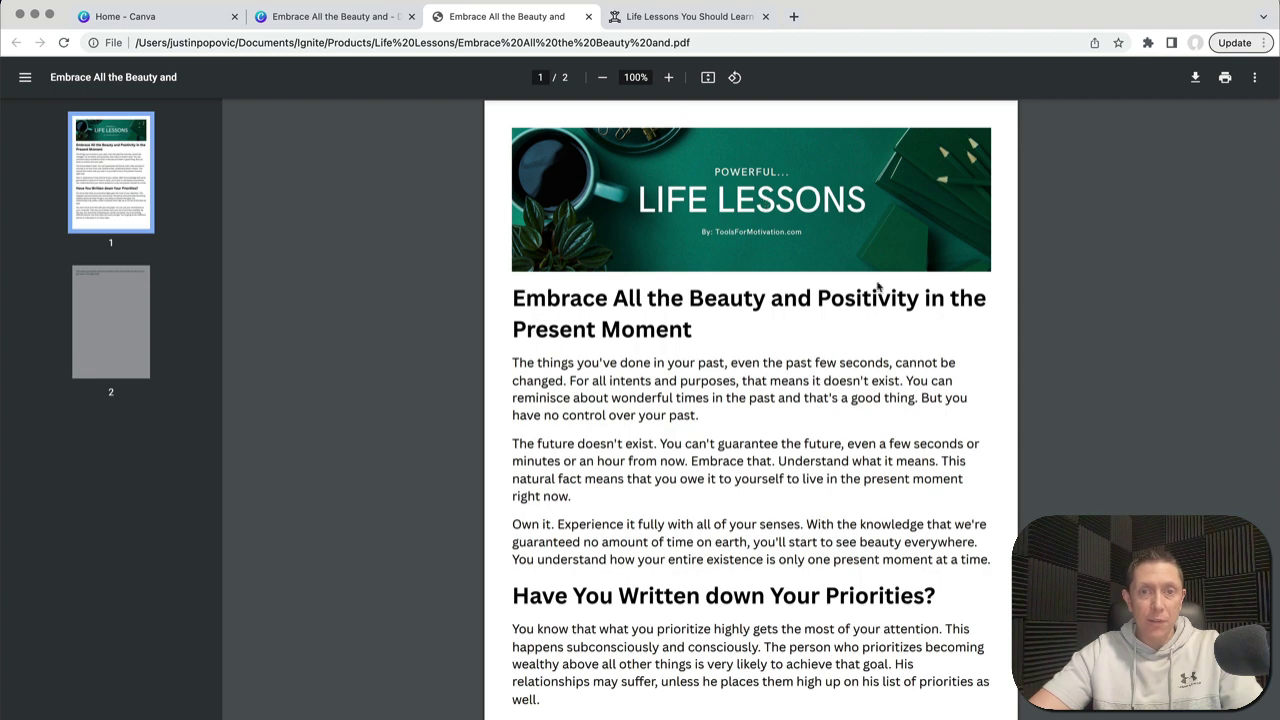
Step: Scroll through both pages of the exported PDF
scroll(878, 288, "down", 10)
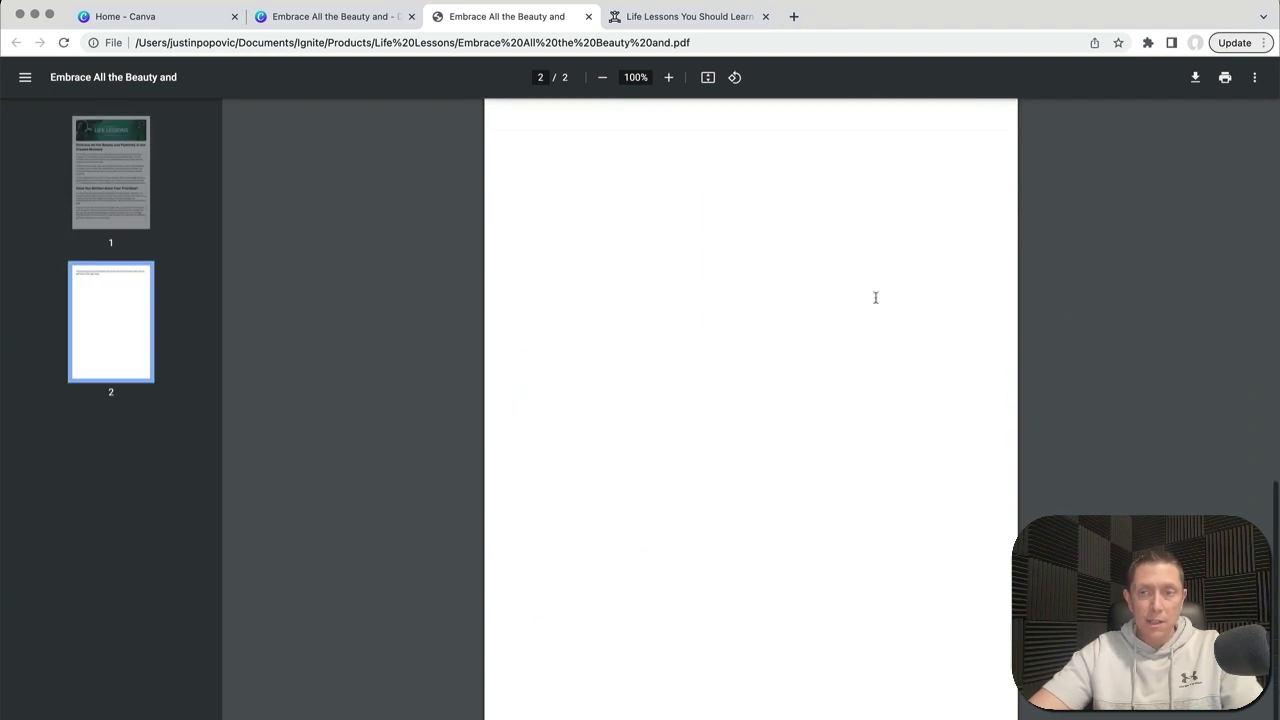
scroll(875, 297, "up", 3)
scroll(875, 297, "down", 4)
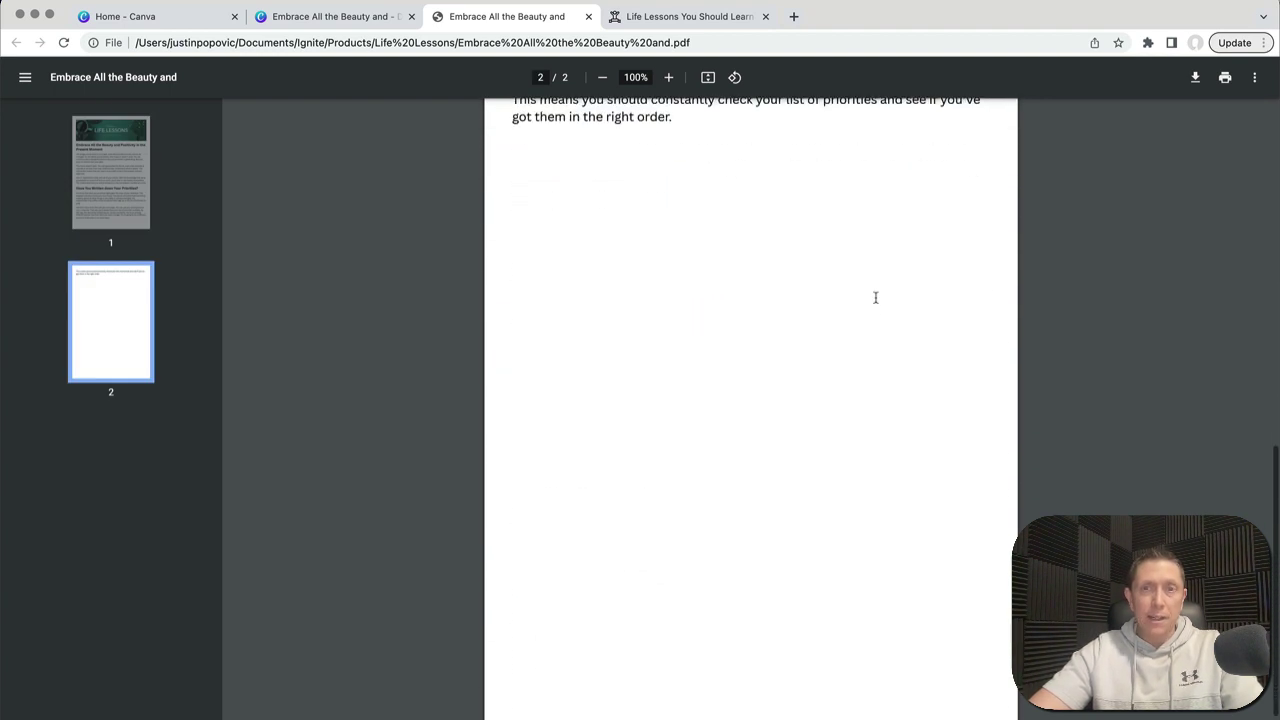
scroll(860, 290, "up", 3)
scroll(771, 530, "down", 5)
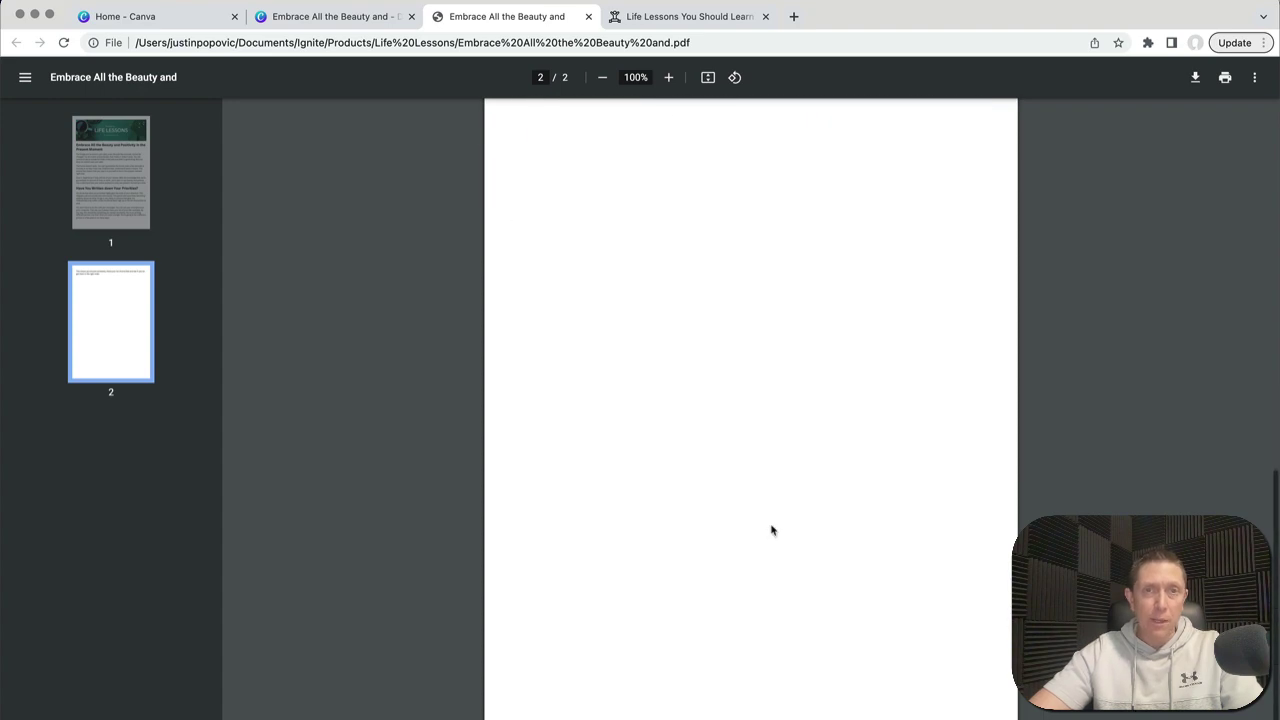
scroll(771, 530, "up", 4)
Step: Check the Canva home tab, then scroll through the doc in the editor
left_click(168, 18)
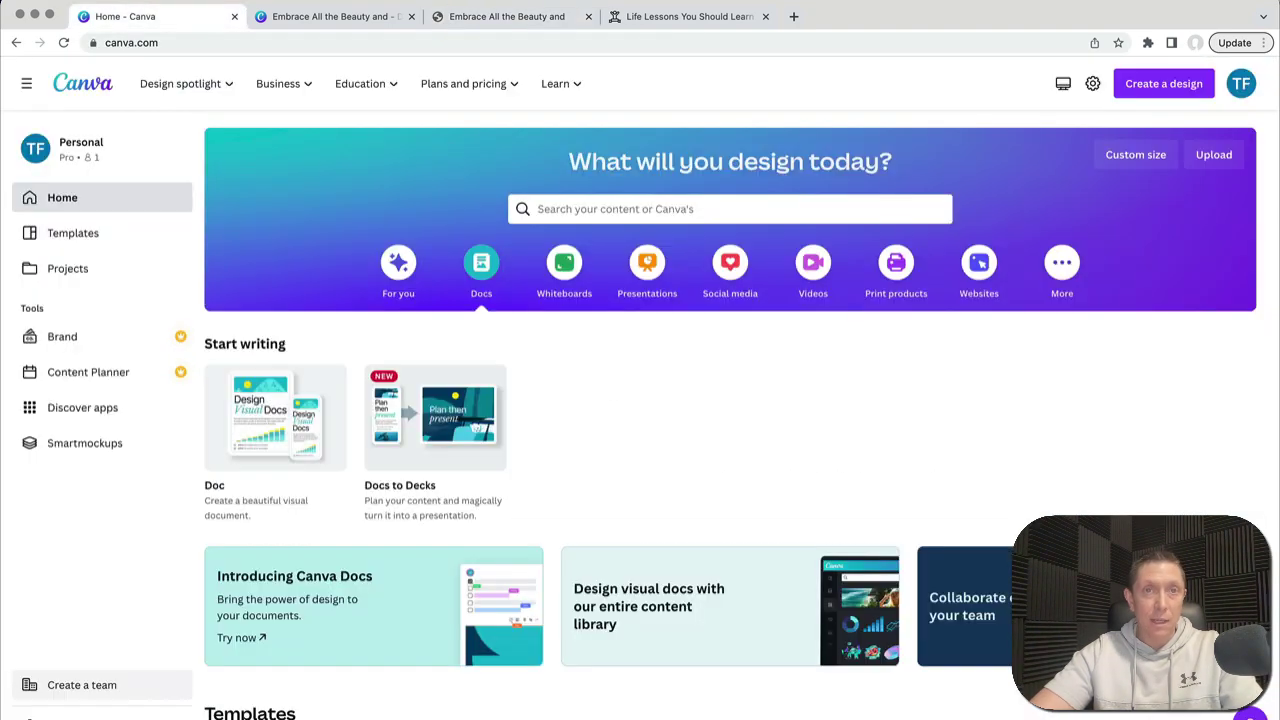
left_click(334, 16)
scroll(595, 360, "down", 2)
scroll(600, 365, "up", 2)
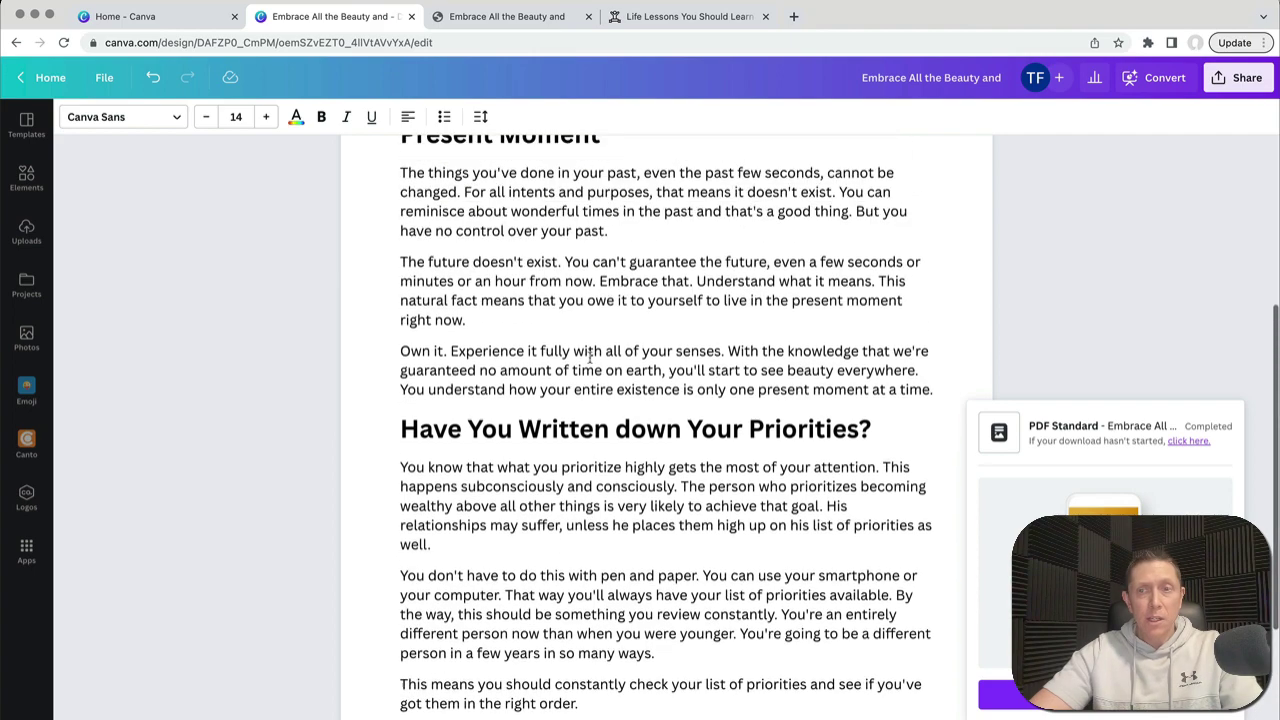
scroll(605, 370, "down", 2)
scroll(612, 376, "up", 5)
scroll(612, 376, "down", 5)
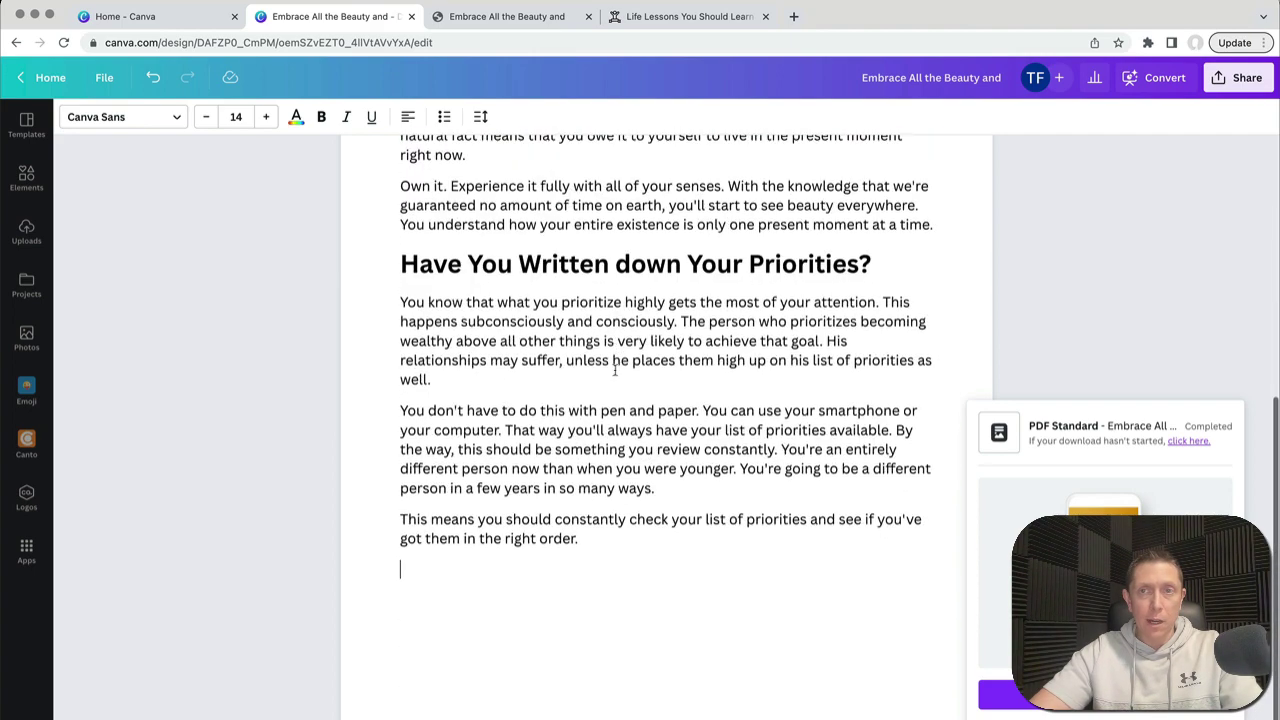
scroll(644, 260, "up", 5)
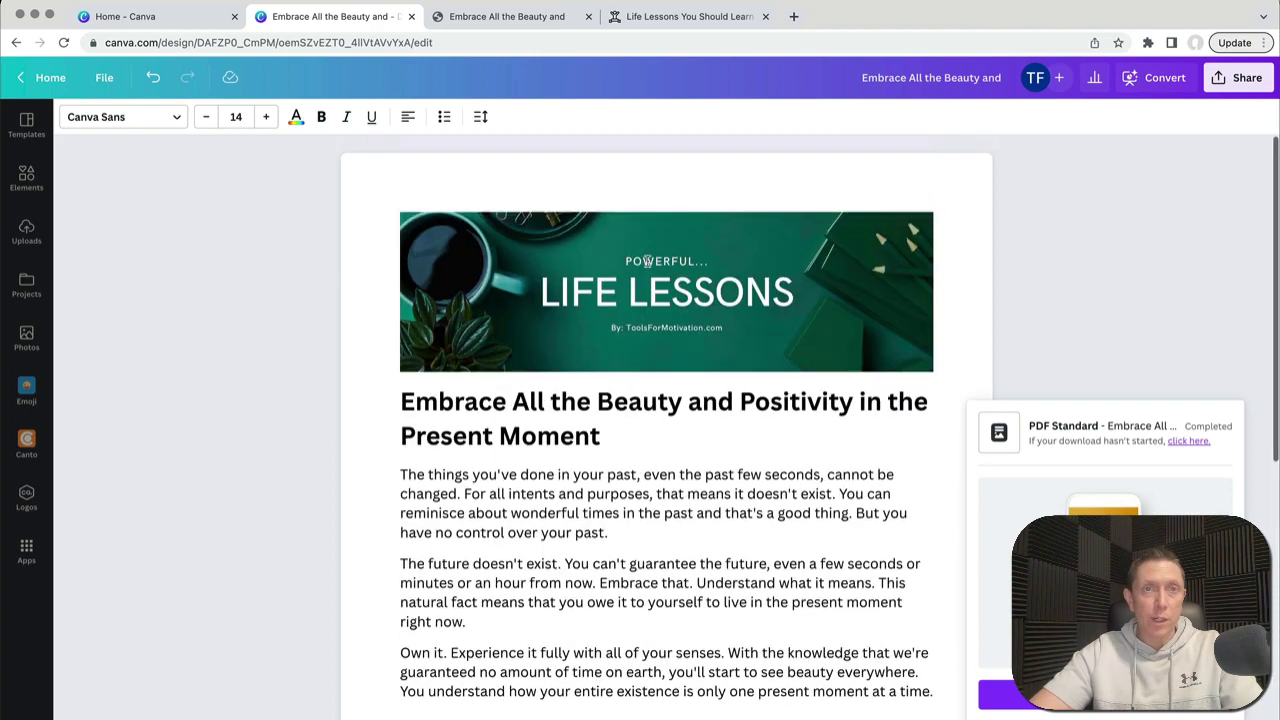
Step: Recheck the exported PDF, then go back to the Canva doc editor
left_click(506, 20)
scroll(640, 390, "up", 4)
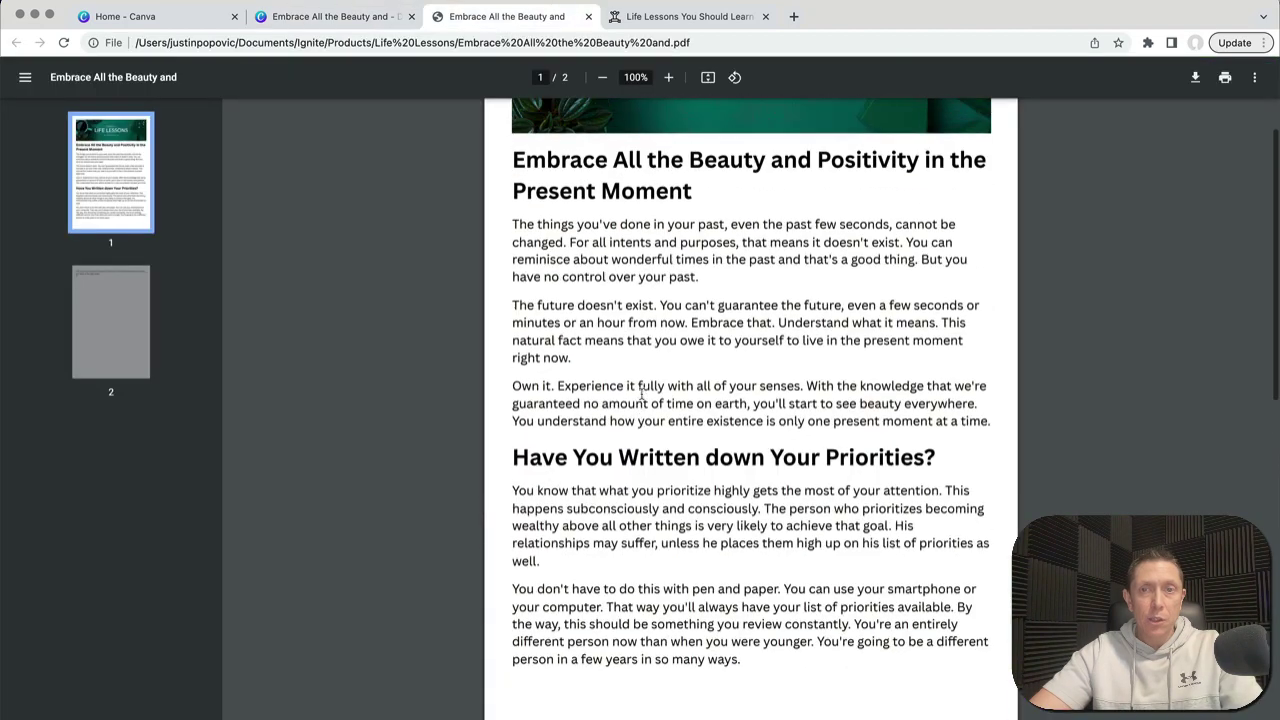
scroll(641, 393, "down", 3)
scroll(641, 393, "down", 3)
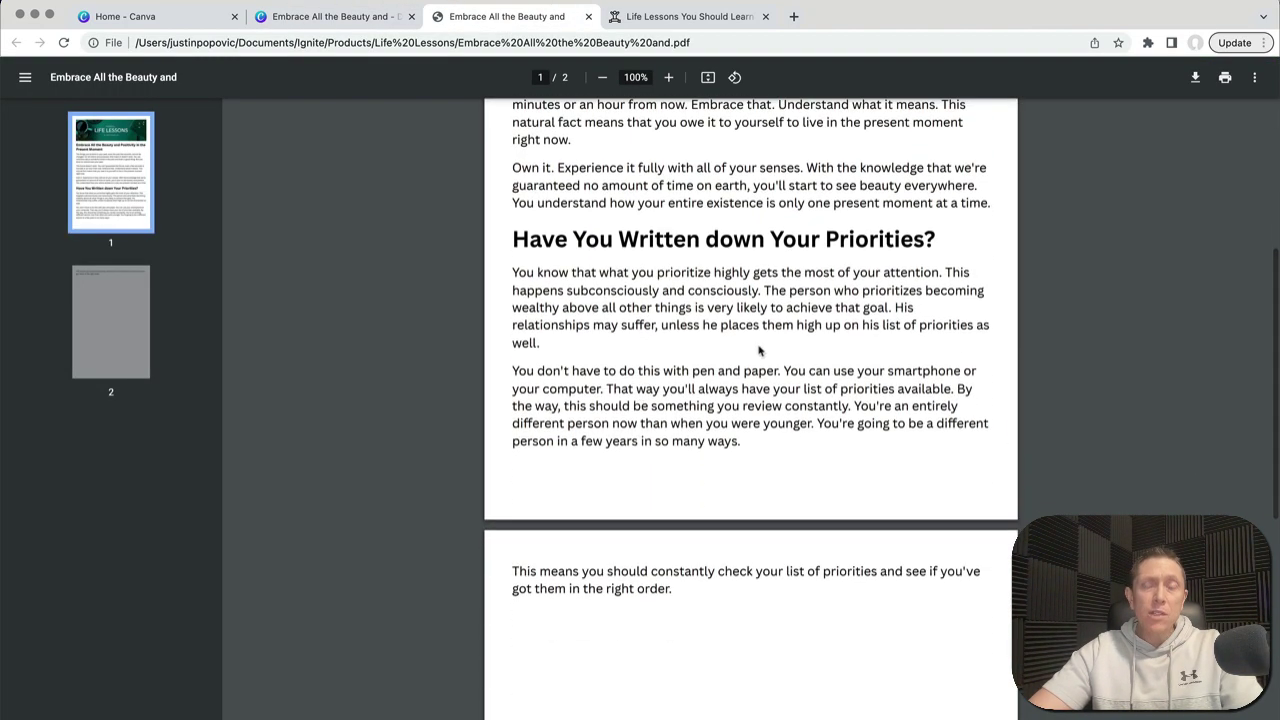
scroll(760, 348, "up", 2)
scroll(760, 348, "up", 4)
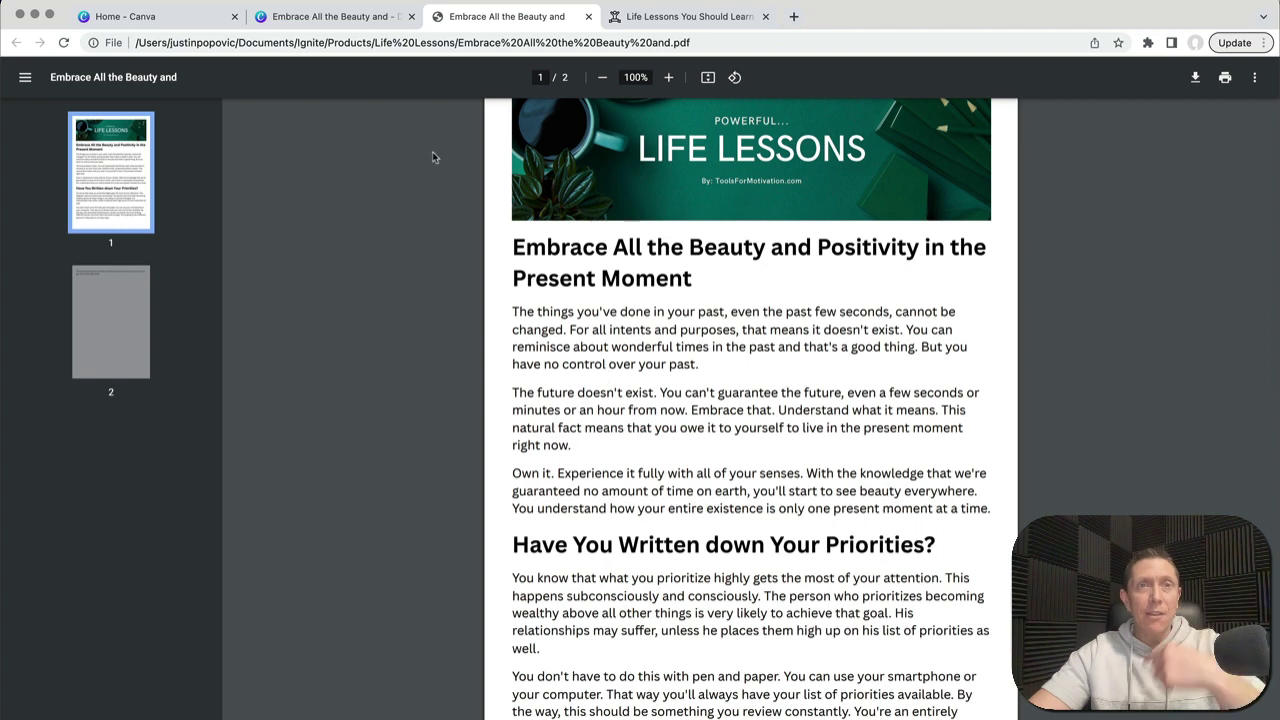
left_click(272, 16)
scroll(780, 558, "down", 3)
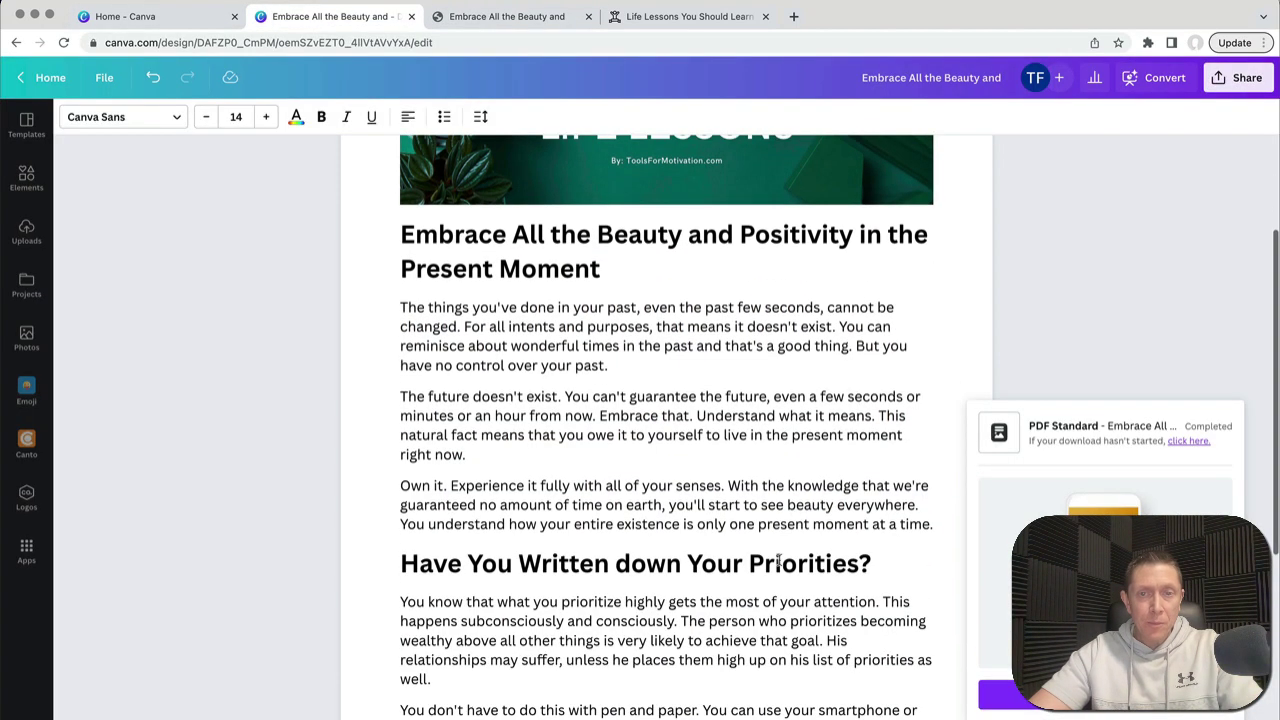
Step: Add a bold 'Watch this video for more' line after 'one present moment at a time.'
left_click(966, 524)
key("Return")
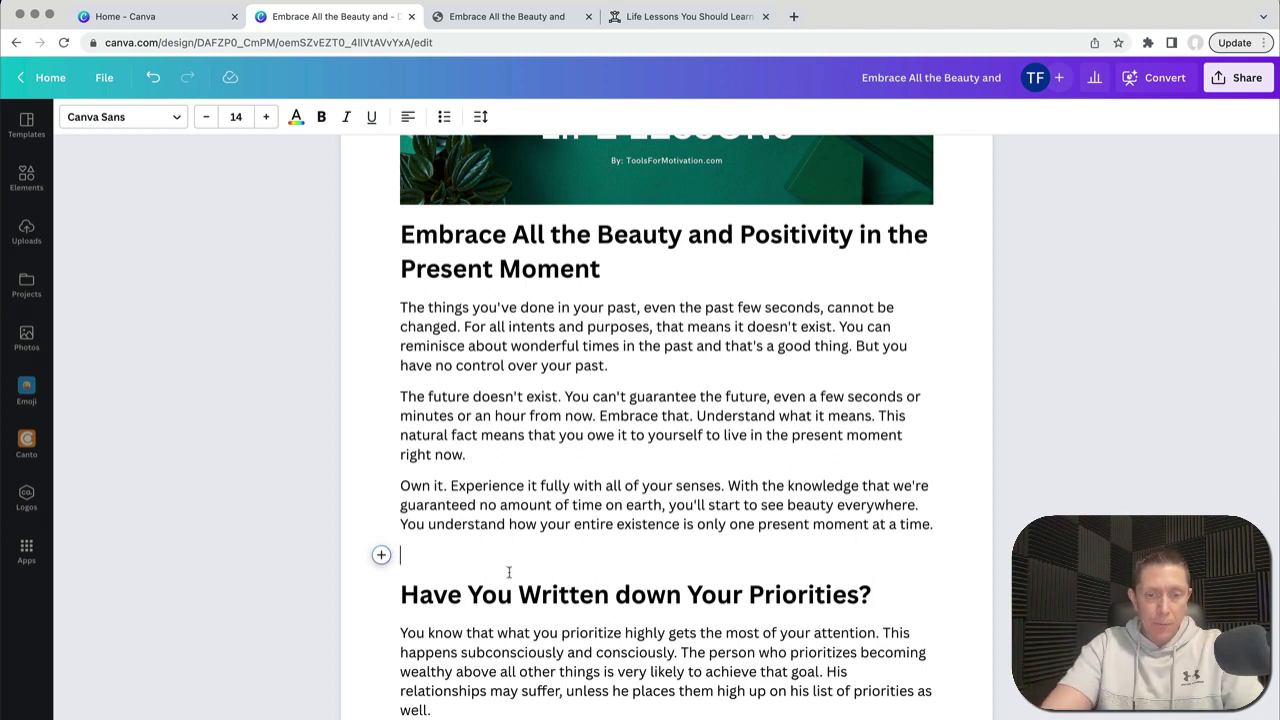
type("Watch this video for more")
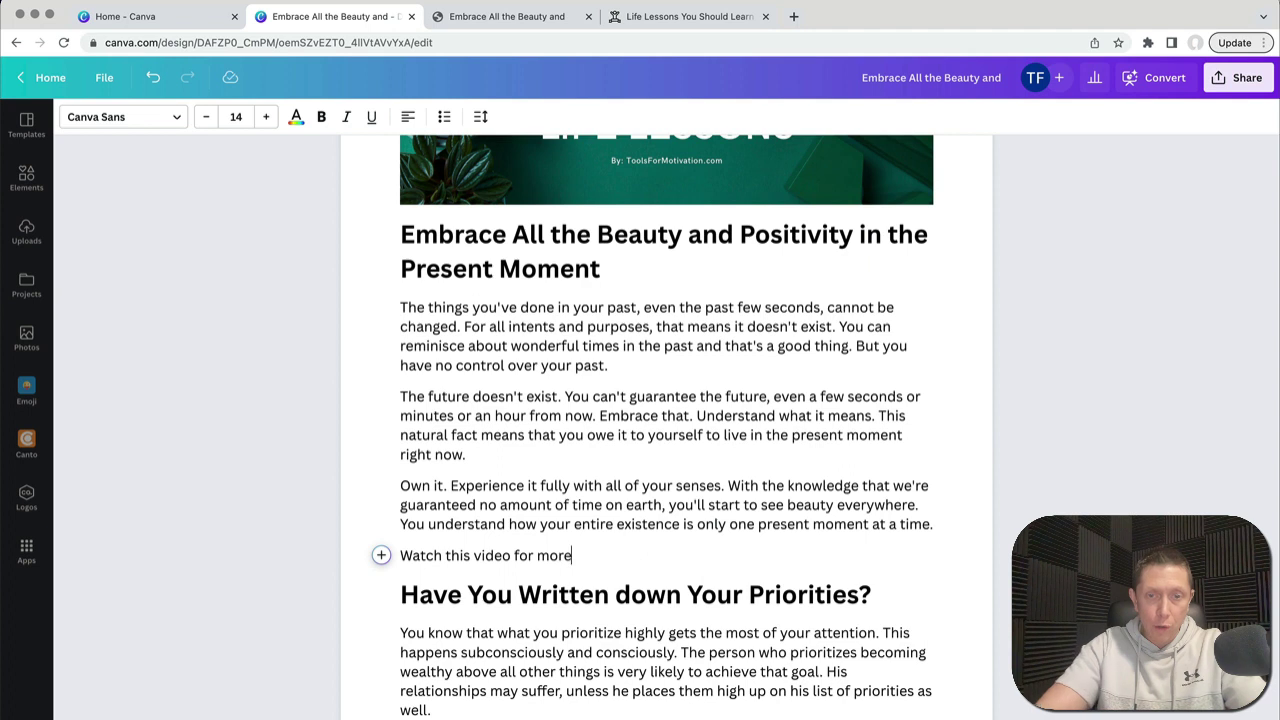
key("shift+Home")
key("super+b")
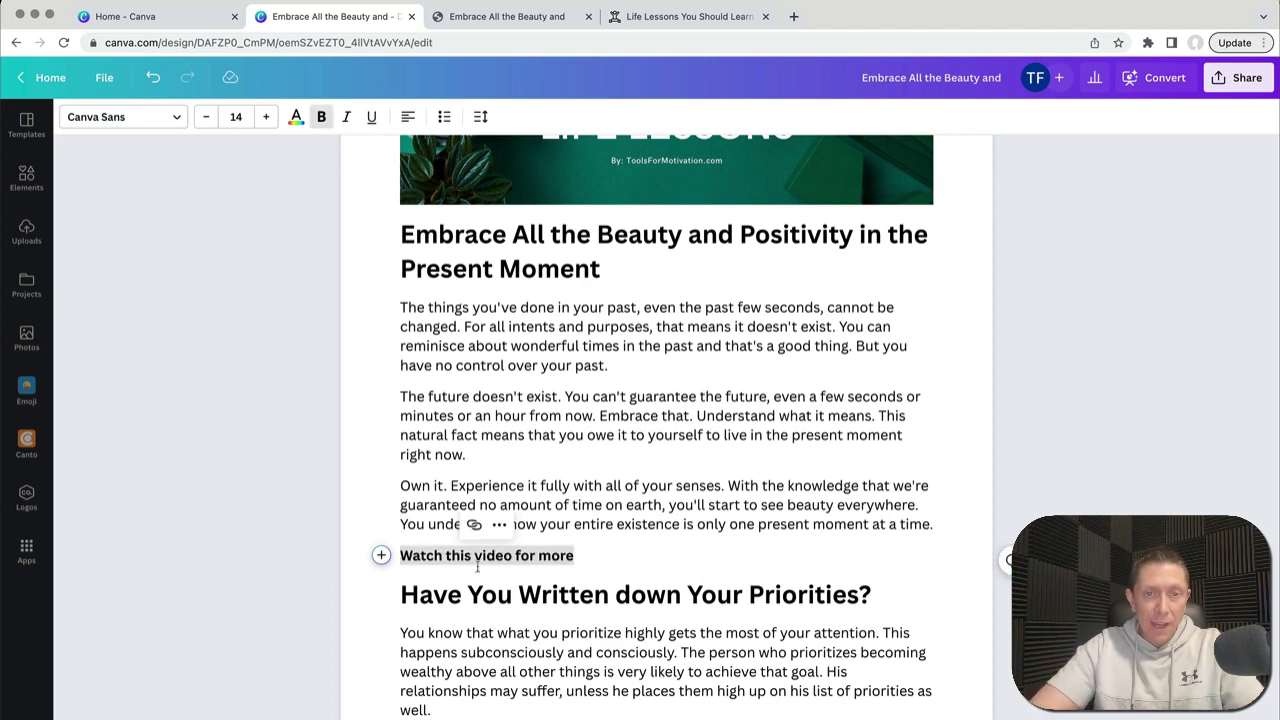
Step: Dismiss the link box without adding a link and go to the Canva home page
left_click(474, 526)
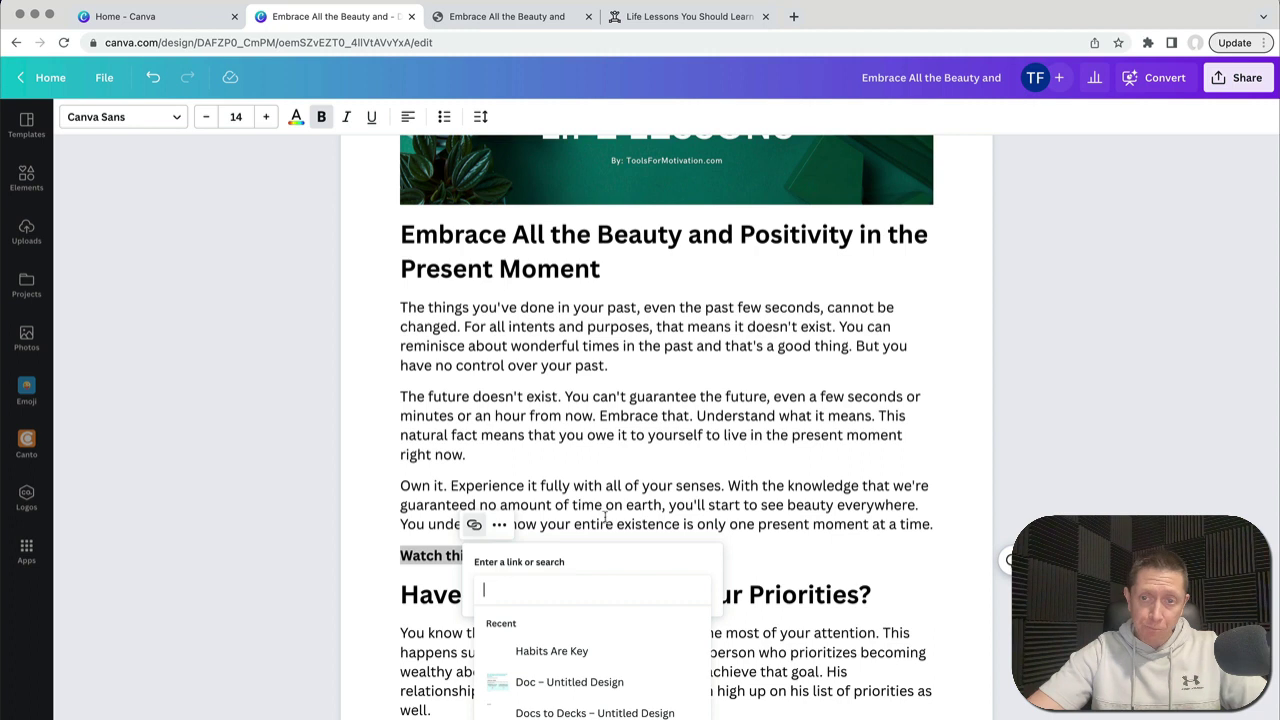
key("Escape")
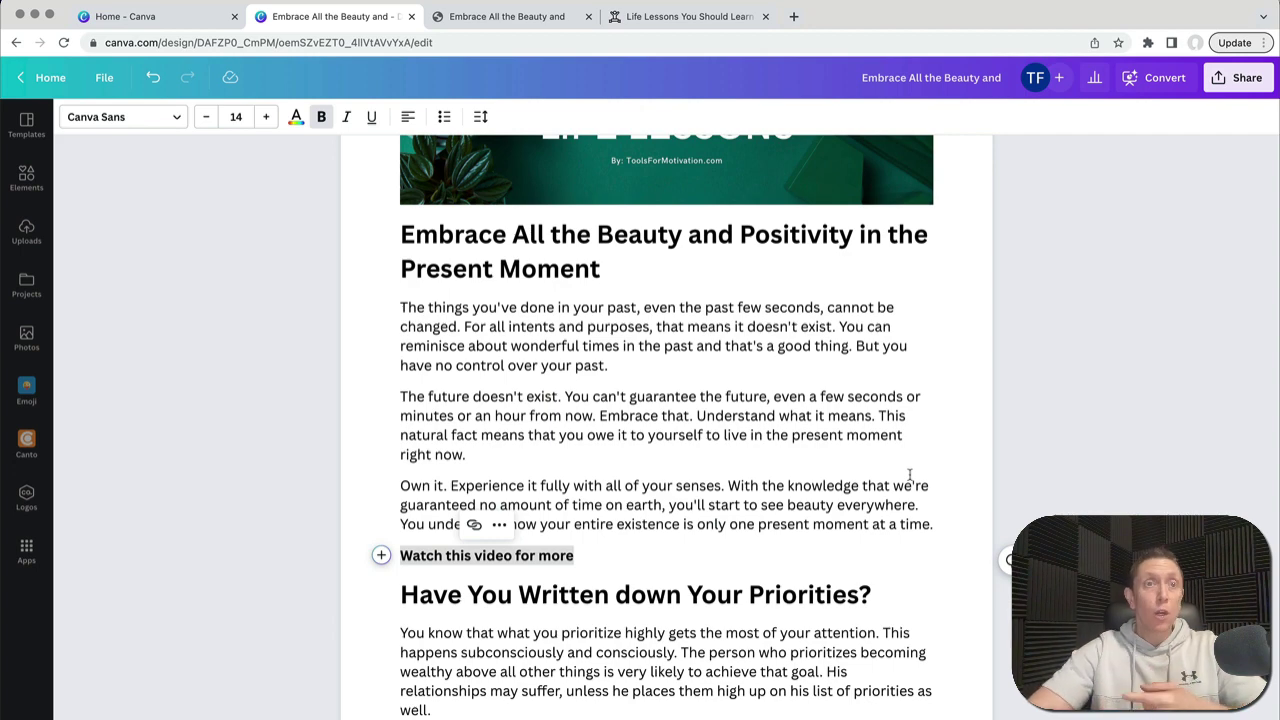
left_click(192, 18)
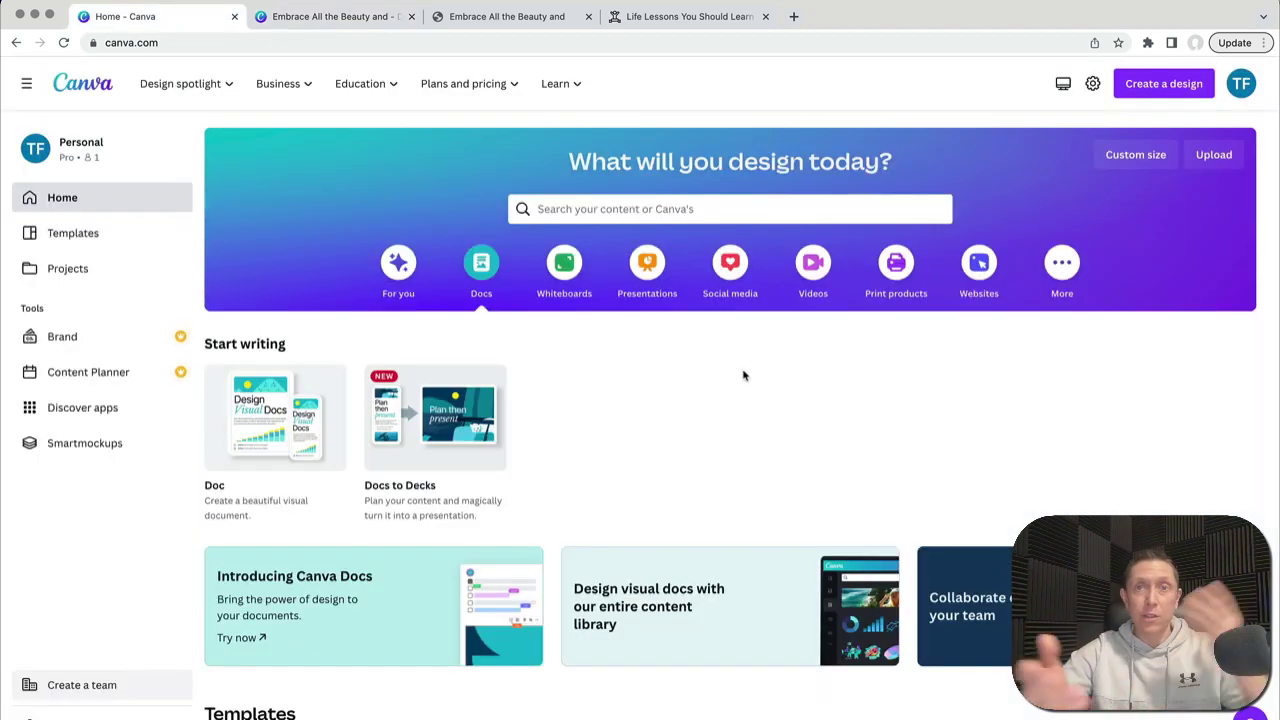